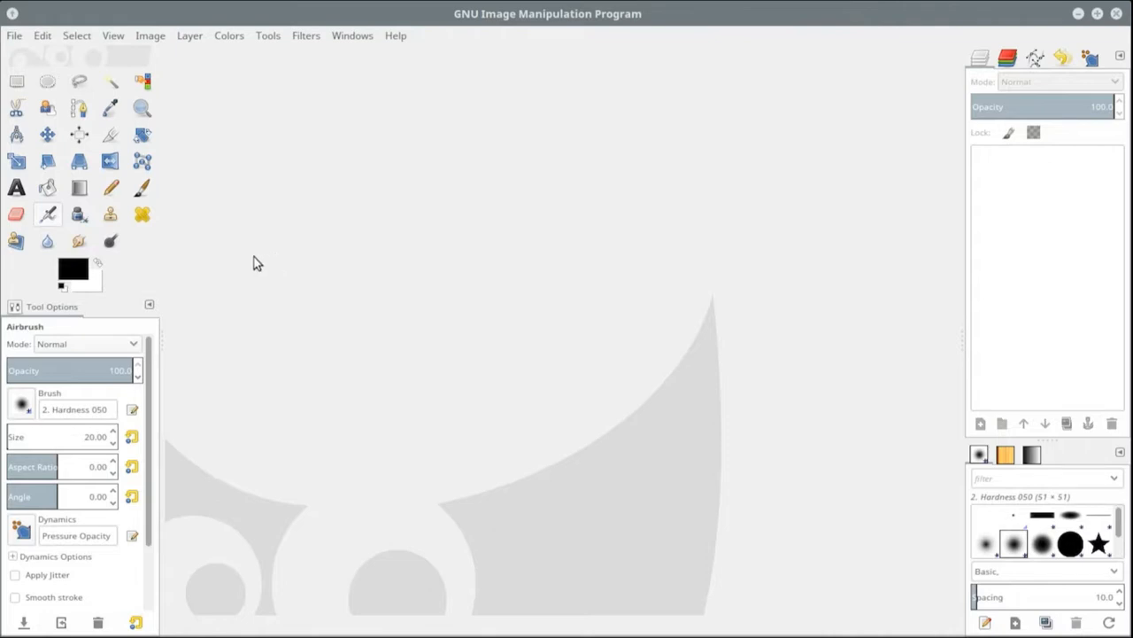
Create a new image 32 pixels wide and 32 pixels high
click(15, 37)
click(27, 57)
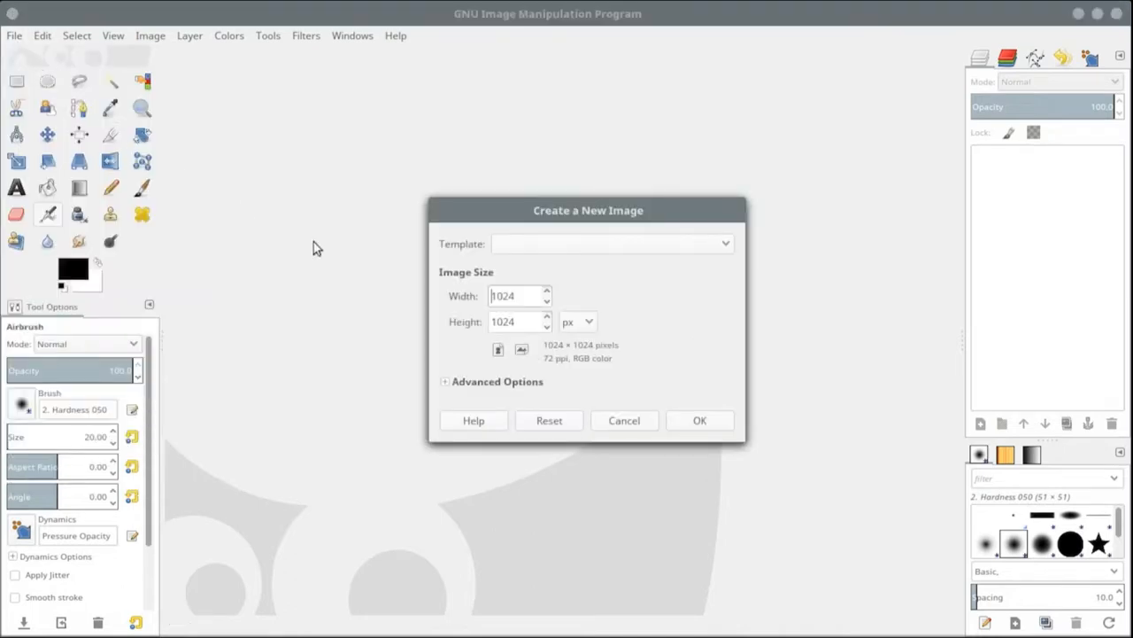
drag(523, 296, 472, 293)
text(16)
drag(526, 322, 486, 320)
text(16)
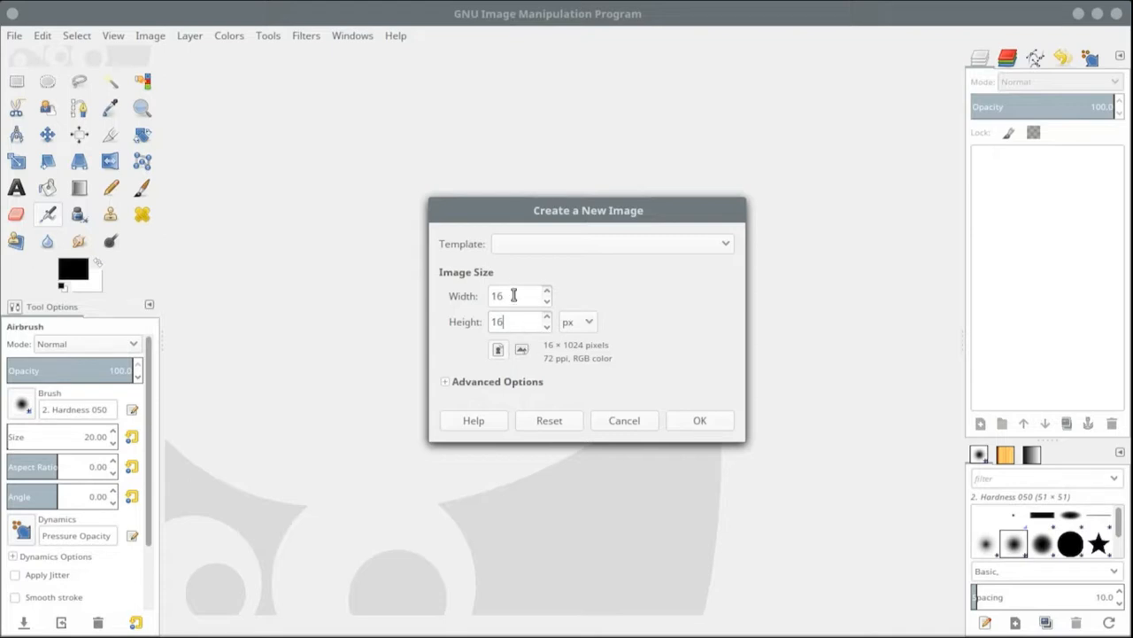
click(515, 296)
key(Tab)
click(698, 422)
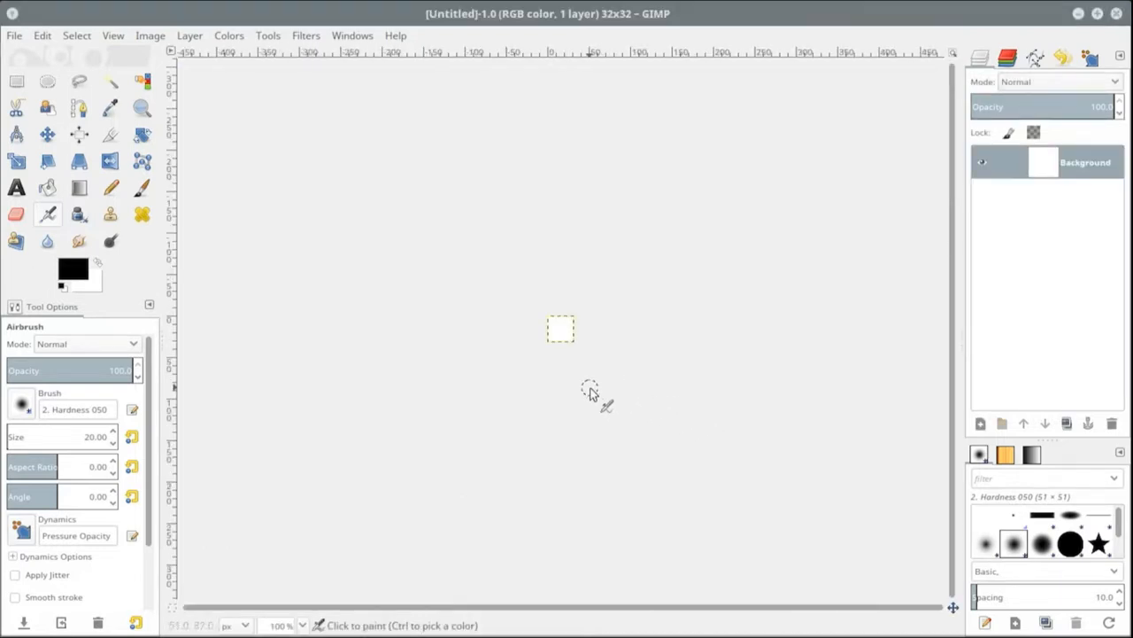
scroll(591, 394, up, 8)
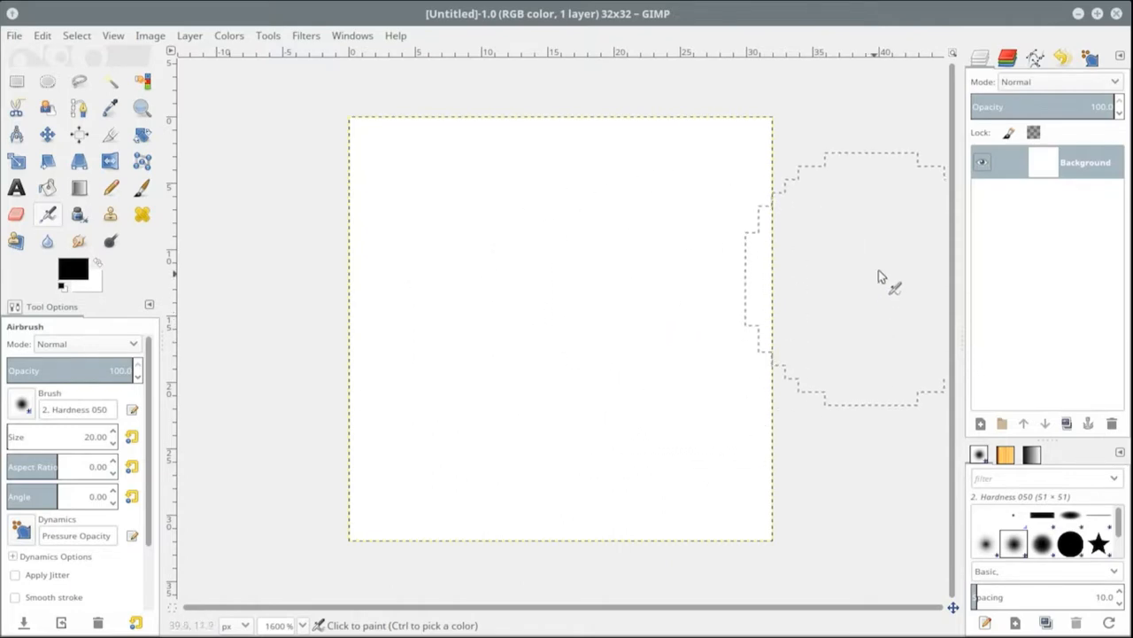
Add an alpha channel to the Background layer, and try clearing the layer before filling it with white again
right_click(1048, 169)
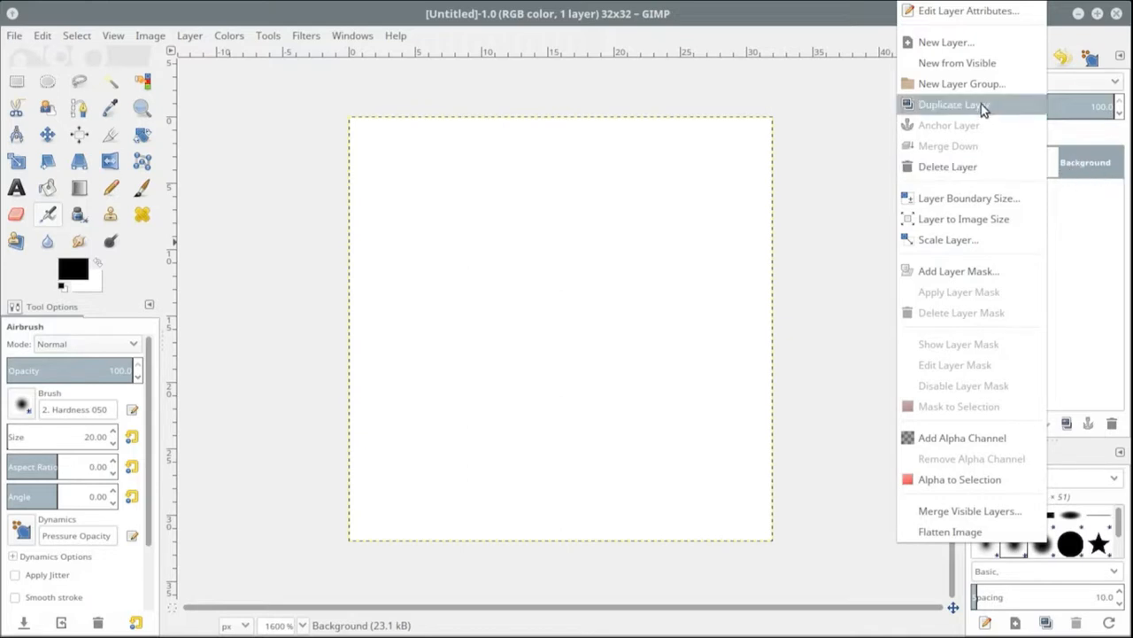
click(944, 439)
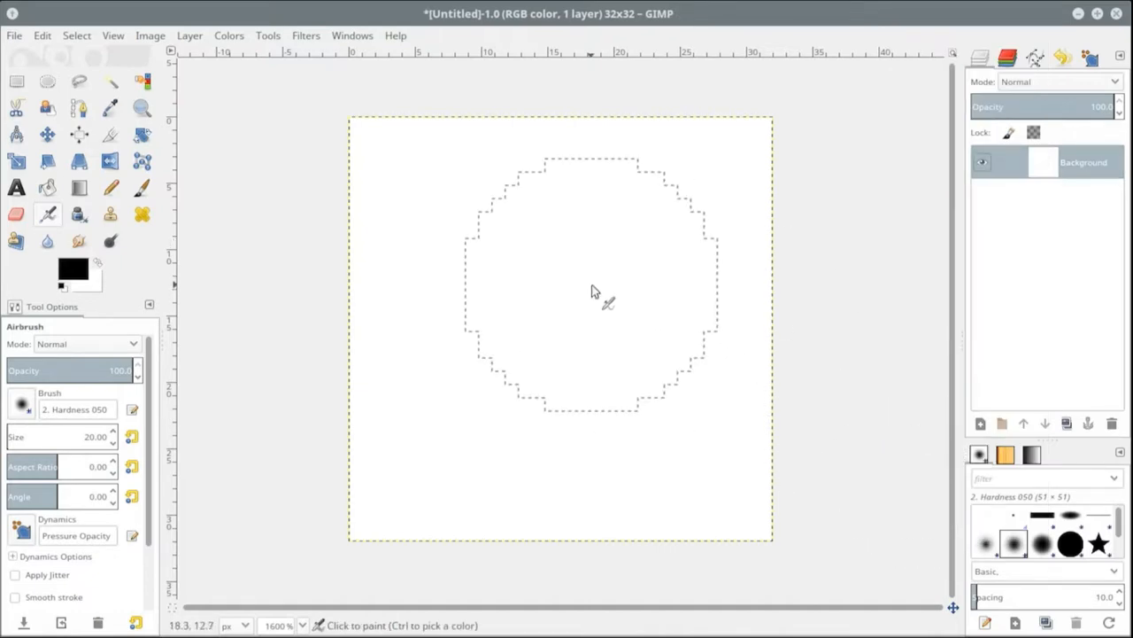
key(Delete)
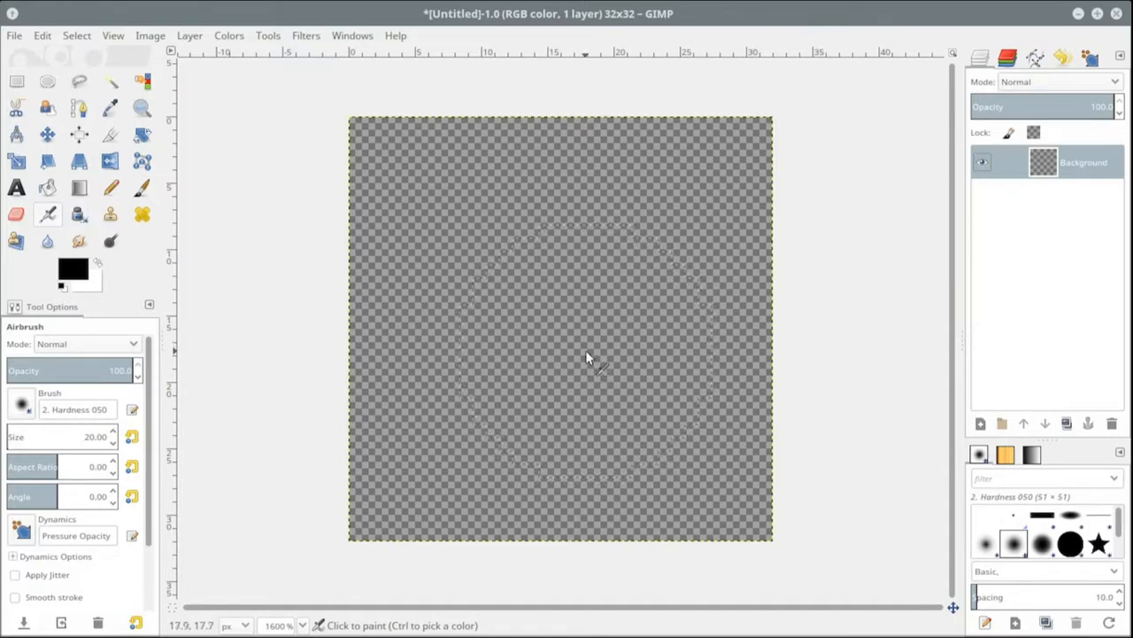
key(ctrl+period)
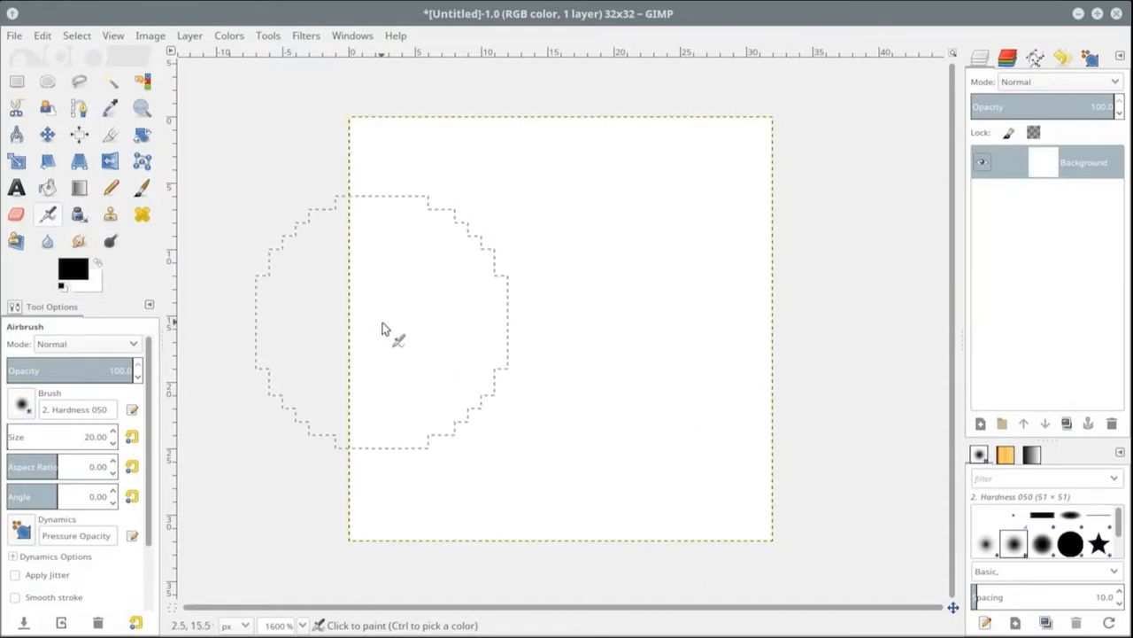
Try hard Pencil strokes and soft Paintbrush strokes at size 20 in black and white to compare the two tools
click(107, 194)
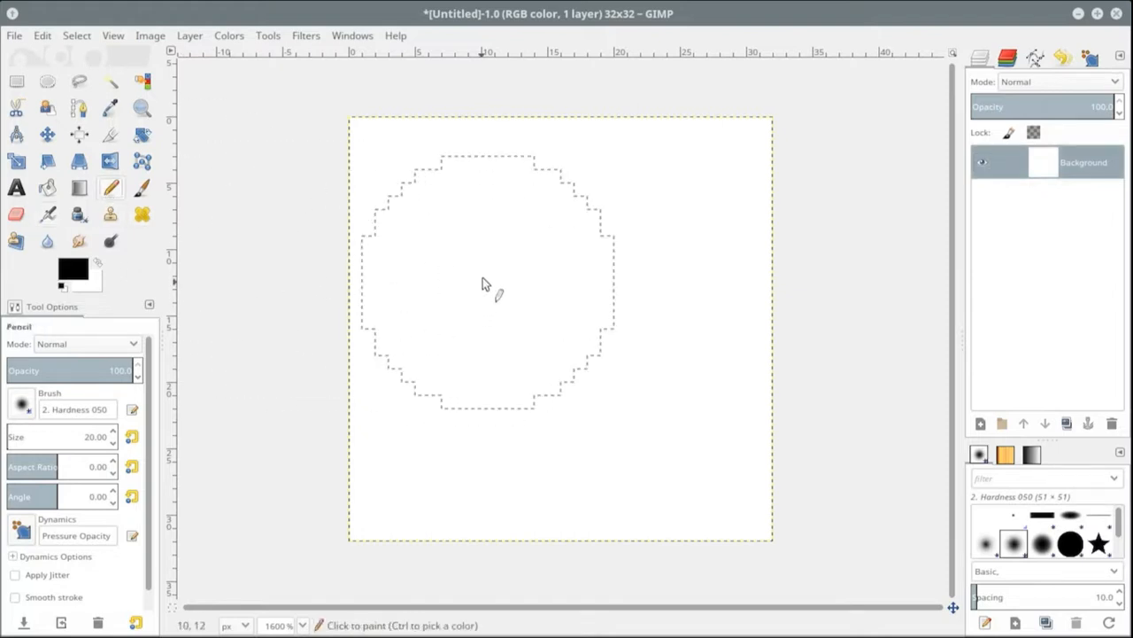
drag(478, 253, 545, 283)
mouse_move(599, 407)
mouse_down()
mouse_move(477, 416)
mouse_move(486, 394)
mouse_move(655, 244)
mouse_up()
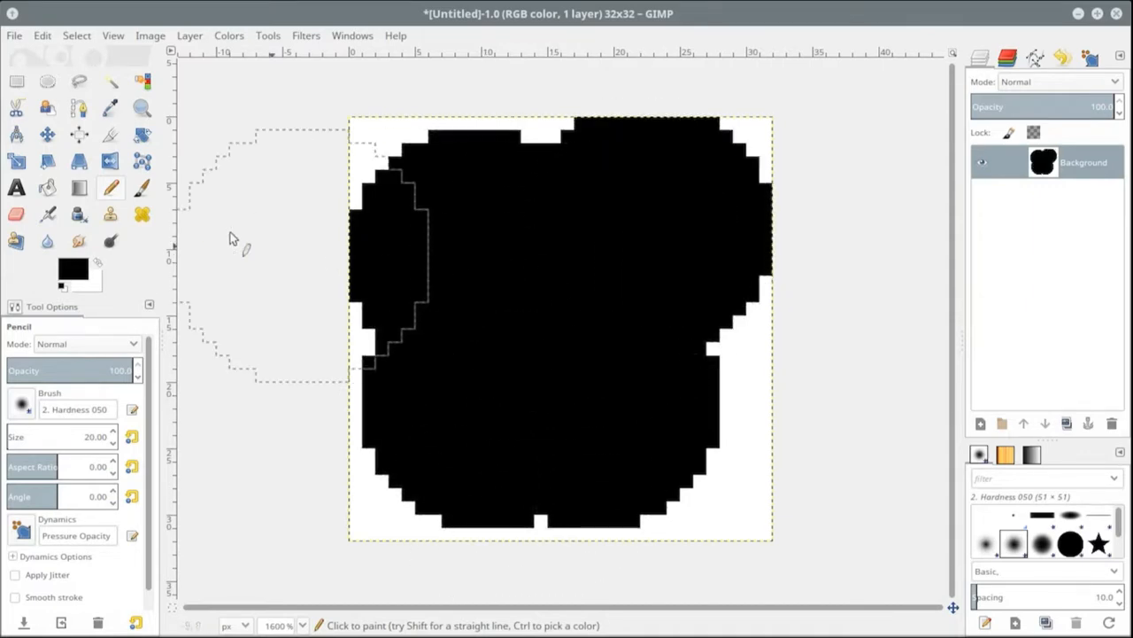
click(143, 188)
mouse_move(641, 379)
mouse_down()
mouse_move(578, 465)
mouse_move(616, 433)
mouse_move(716, 459)
mouse_move(719, 410)
mouse_move(701, 356)
mouse_move(571, 441)
mouse_move(477, 164)
mouse_move(470, 184)
mouse_move(321, 263)
mouse_up()
click(98, 262)
mouse_move(500, 310)
mouse_down()
mouse_move(590, 318)
mouse_move(597, 280)
mouse_move(567, 385)
mouse_move(509, 404)
mouse_move(703, 313)
mouse_move(638, 218)
mouse_move(491, 225)
mouse_move(568, 379)
mouse_up()
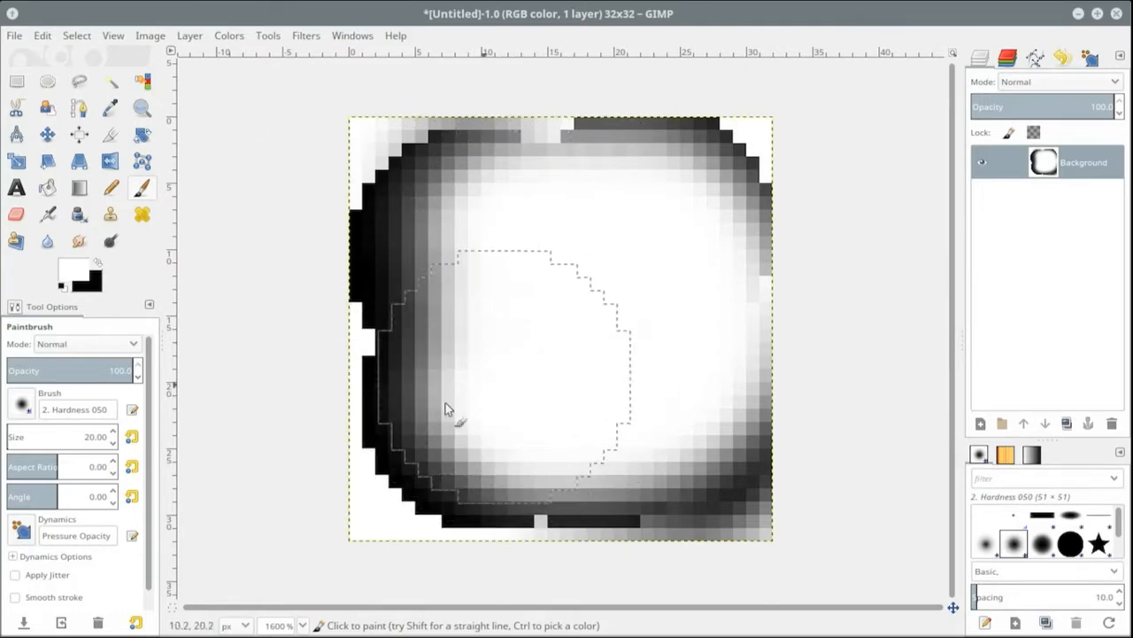
Set up the Pencil with a black foreground and size 1, and undo the rough rectangular test outline
click(113, 192)
mouse_move(408, 196)
mouse_down()
mouse_move(751, 301)
mouse_move(739, 525)
mouse_move(342, 472)
mouse_move(428, 278)
mouse_move(399, 278)
mouse_up()
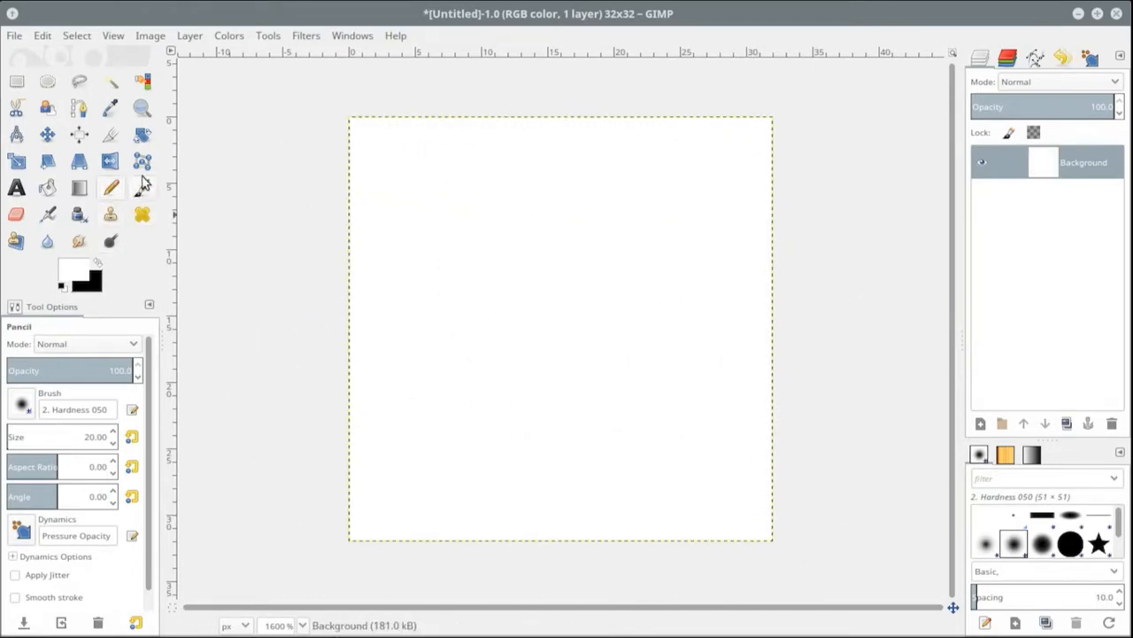
click(98, 265)
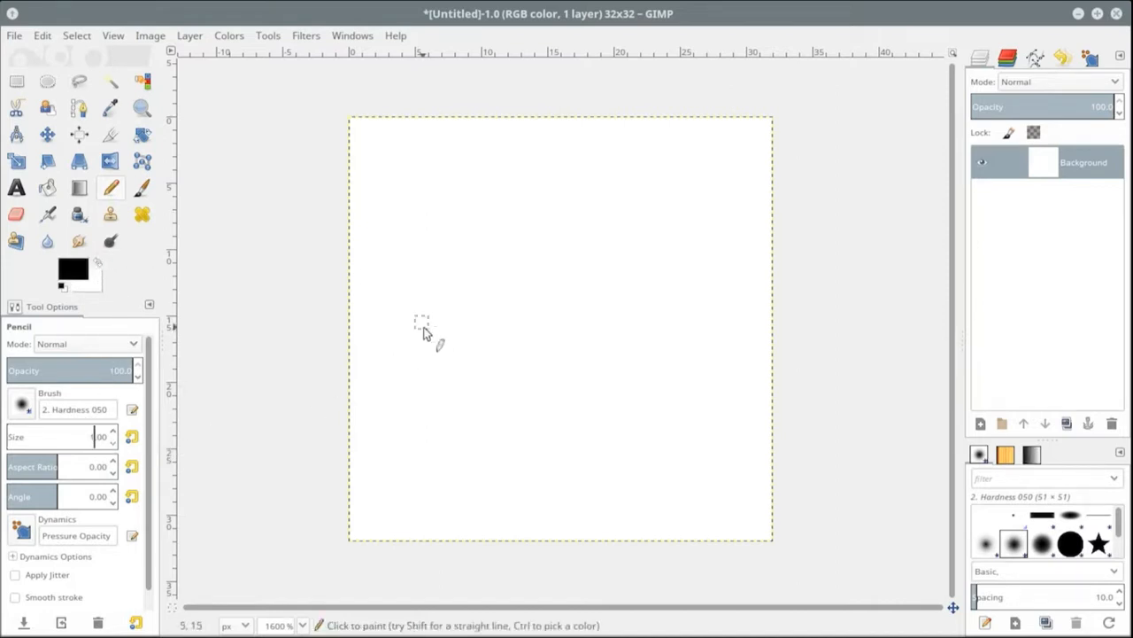
mouse_move(434, 216)
mouse_down()
mouse_move(640, 218)
mouse_move(665, 385)
mouse_move(534, 406)
mouse_move(426, 239)
mouse_up()
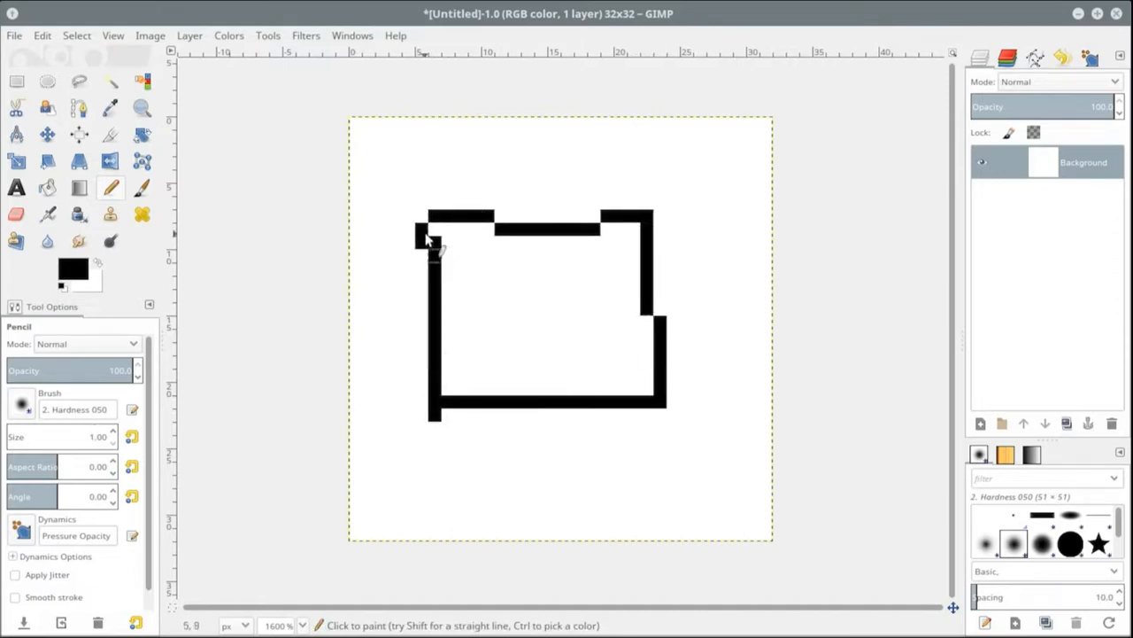
key(ctrl+z)
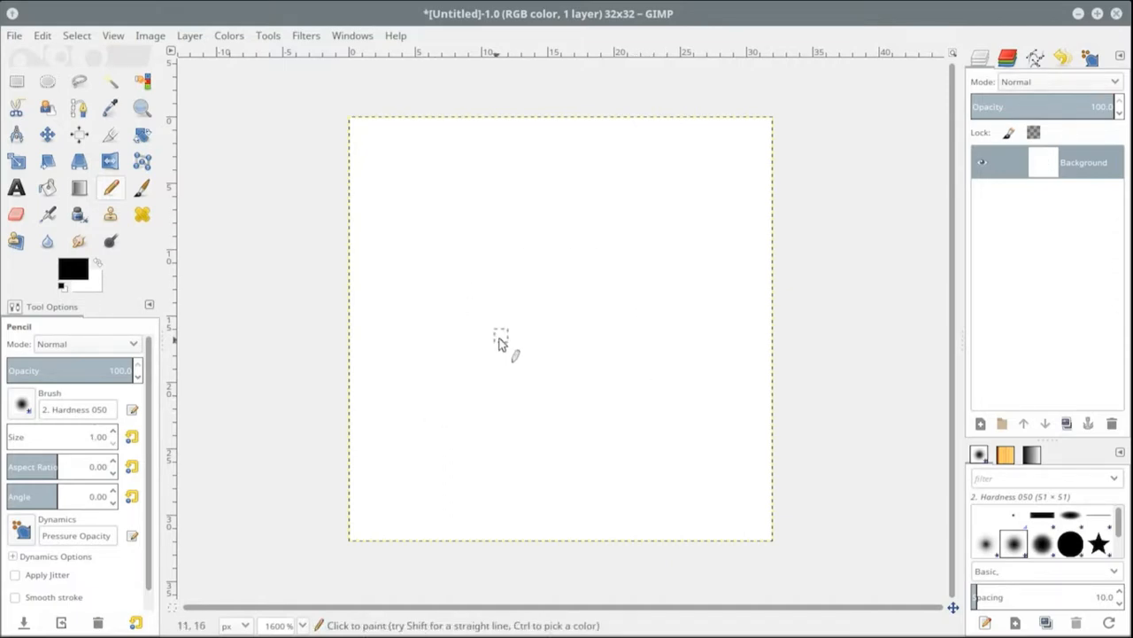
Draw the top edge of a bread-slice outline with a small central notch and stepped upper corners on both sides
mouse_move(427, 204)
mouse_down()
mouse_move(514, 213)
mouse_move(531, 227)
mouse_move(549, 222)
mouse_move(555, 200)
mouse_move(647, 205)
mouse_up()
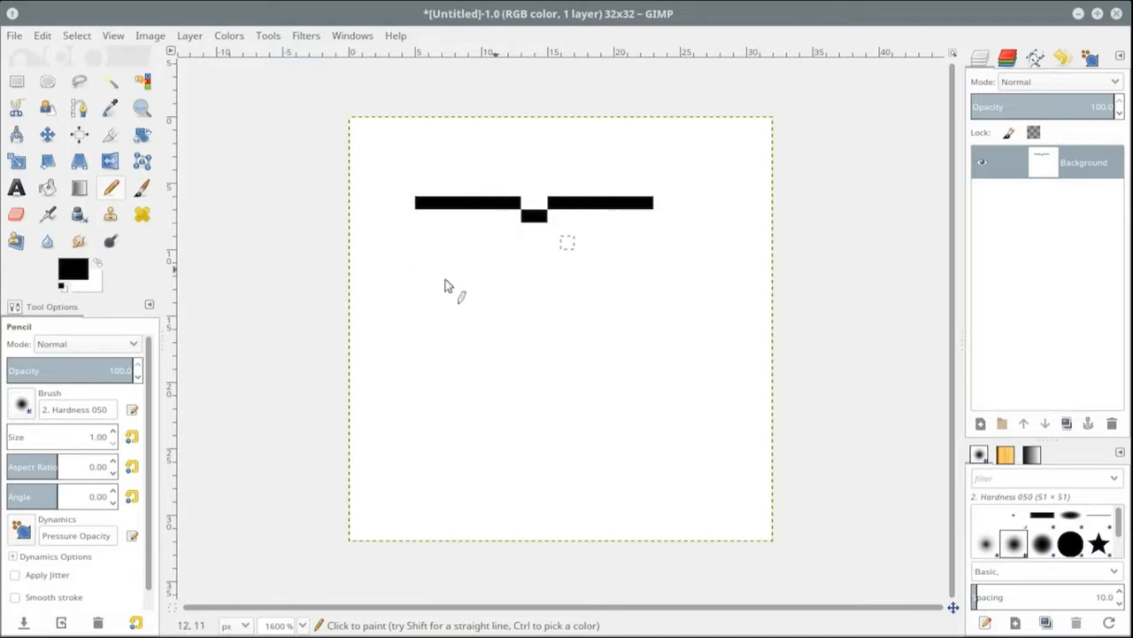
click(407, 204)
click(393, 217)
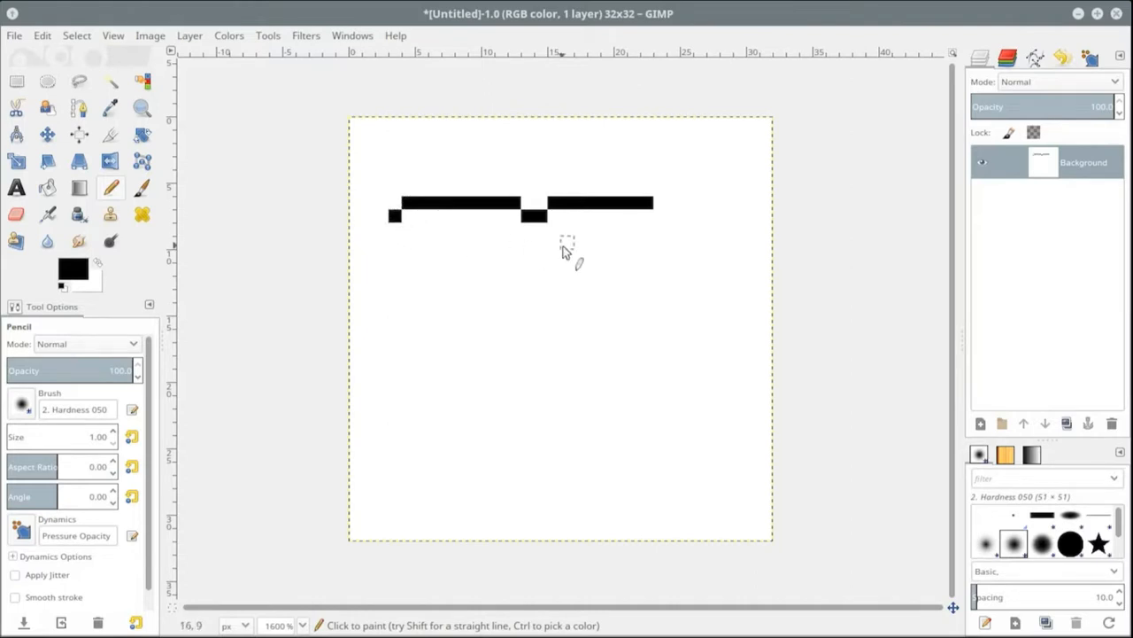
click(647, 242)
click(395, 228)
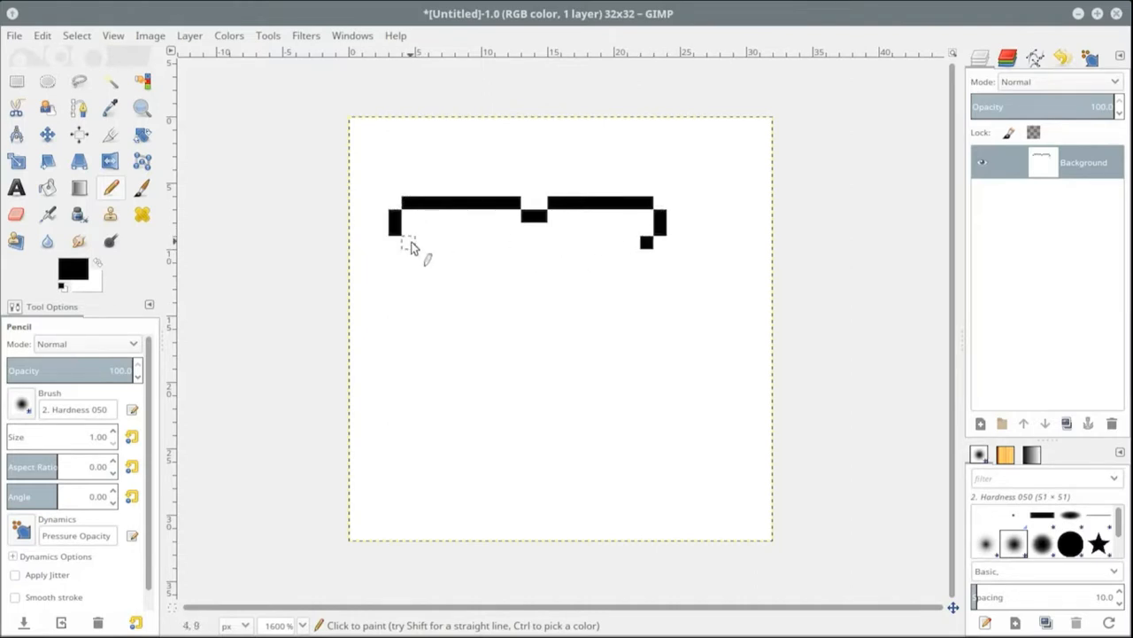
click(409, 242)
click(416, 256)
Draw the sides and base of the bread outline in black, and remove the extra inner corner pixel with white
drag(631, 257, 632, 380)
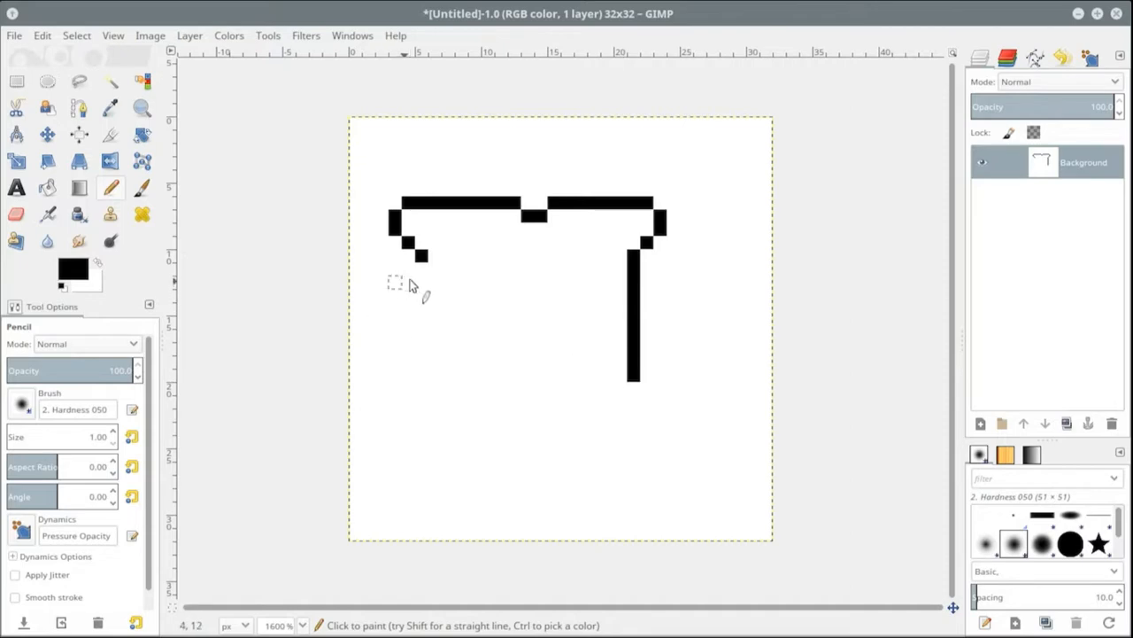
mouse_move(422, 272)
mouse_down()
mouse_move(429, 372)
mouse_move(446, 398)
mouse_move(619, 391)
mouse_up()
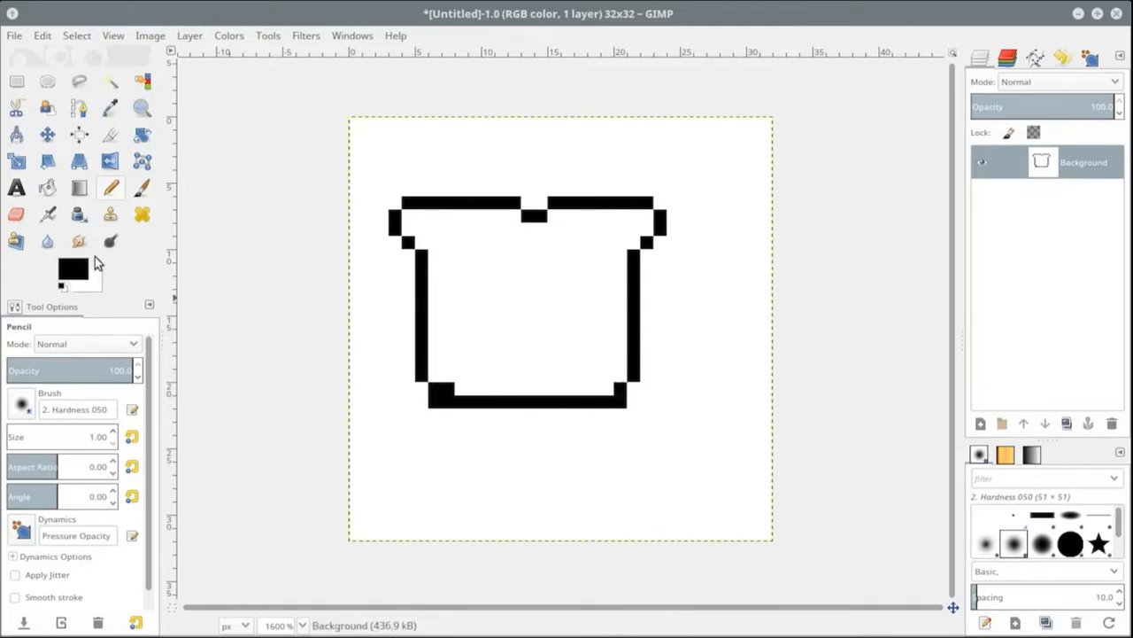
click(96, 261)
click(448, 389)
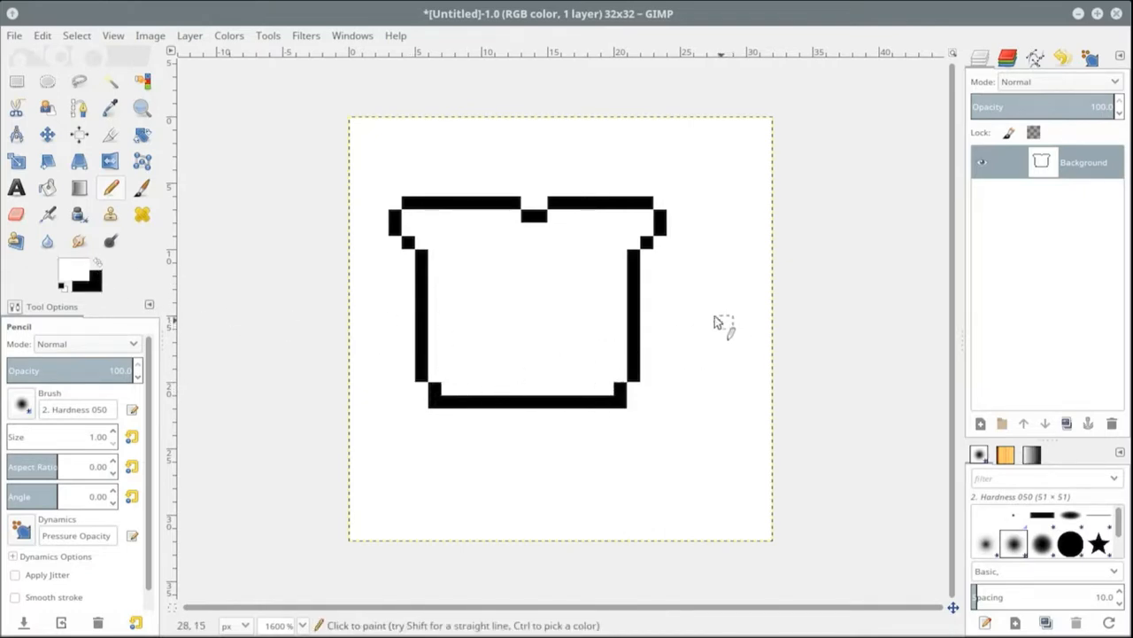
Raise the bread's top edge into two humps by adding black pixels above it and painting the pixels beneath white
click(98, 263)
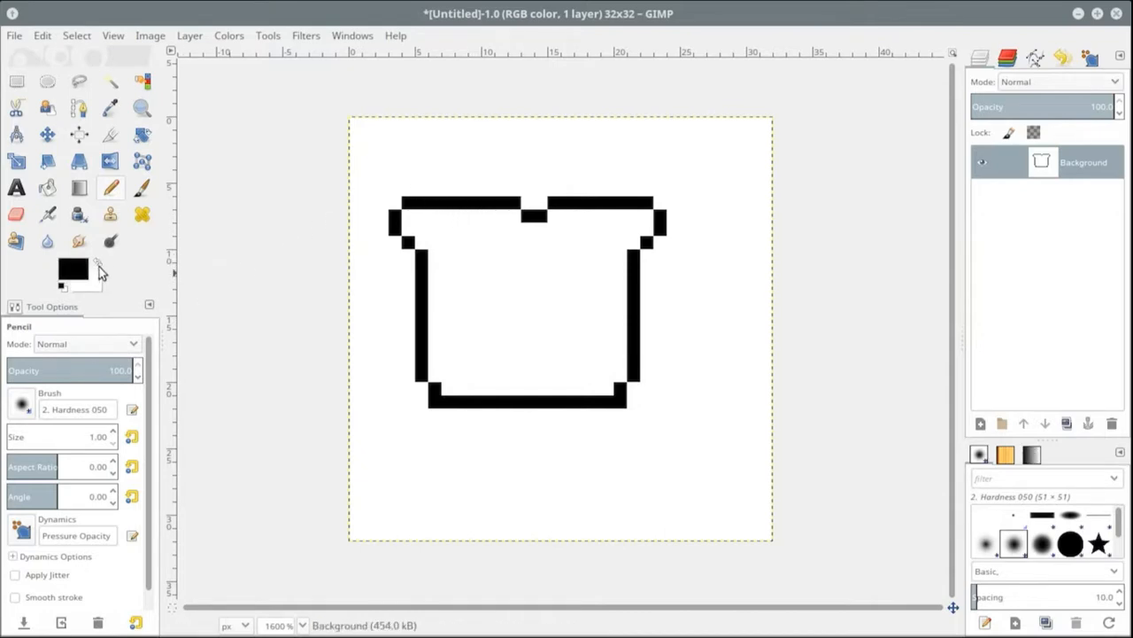
drag(435, 189, 496, 194)
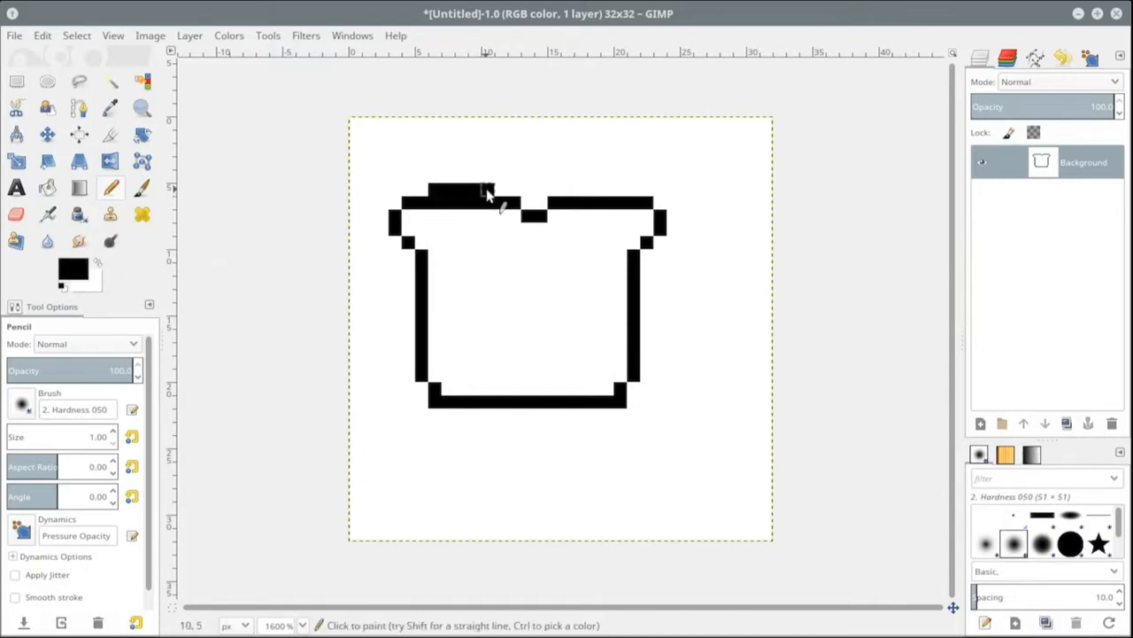
click(594, 191)
drag(609, 191, 626, 192)
click(98, 263)
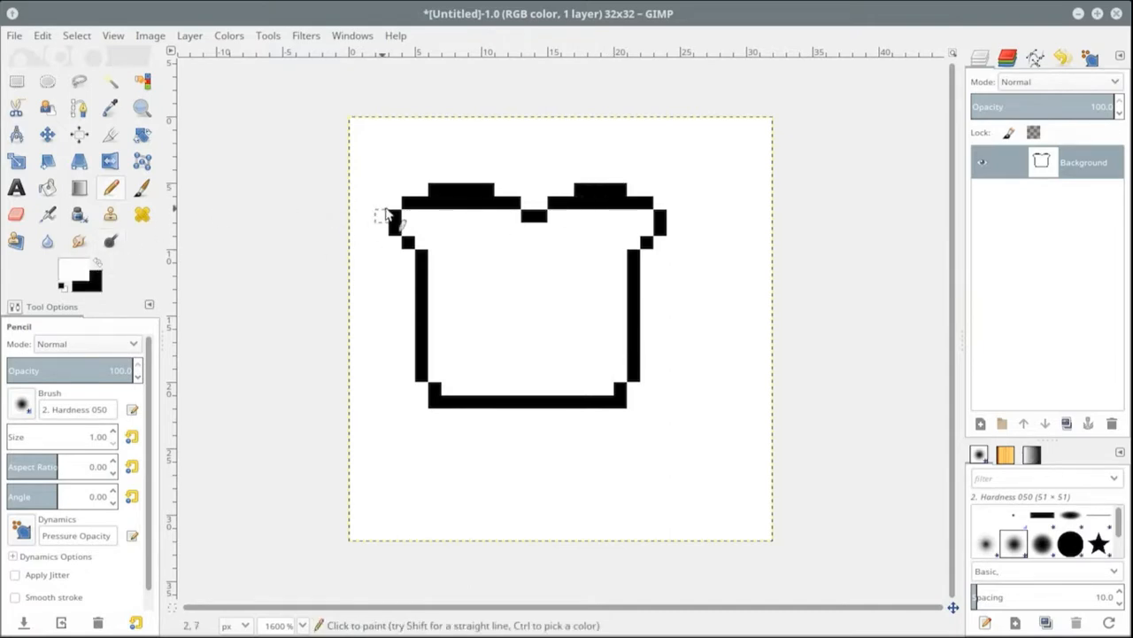
drag(432, 202, 483, 204)
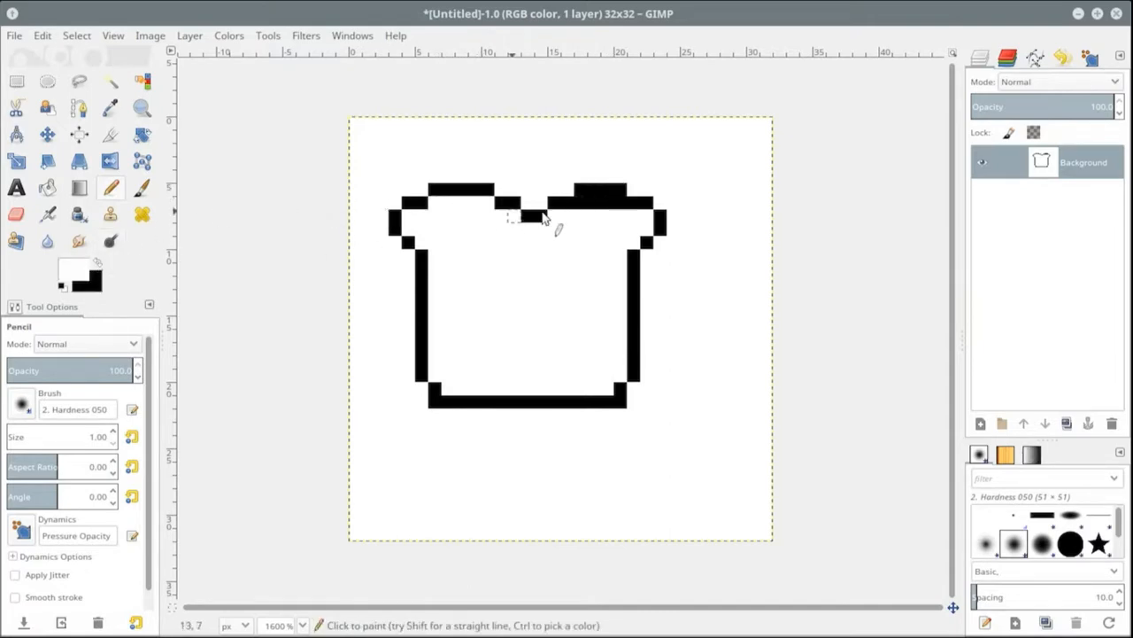
drag(578, 203, 623, 207)
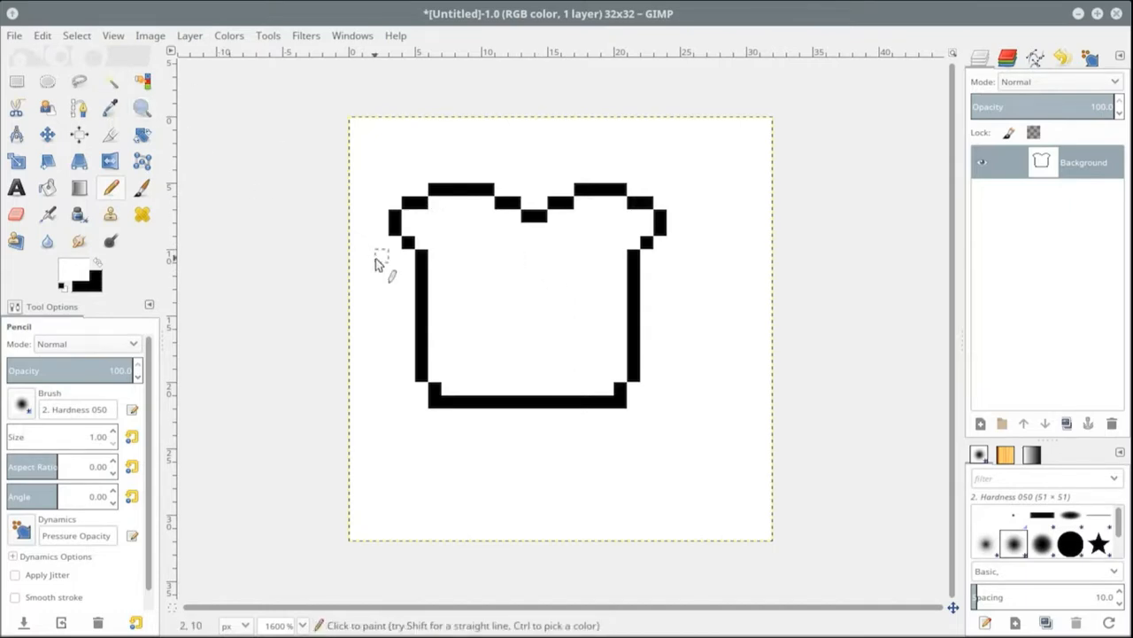
Show the pixel grid and fill the inside of the bread outline with black using Bucket Fill
click(112, 37)
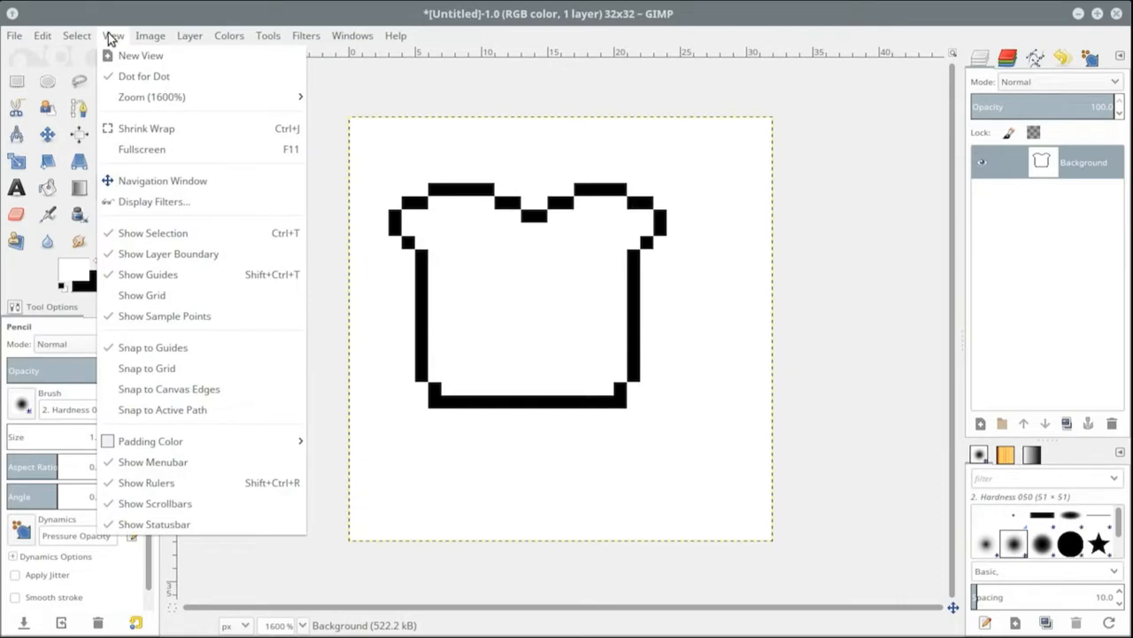
click(147, 295)
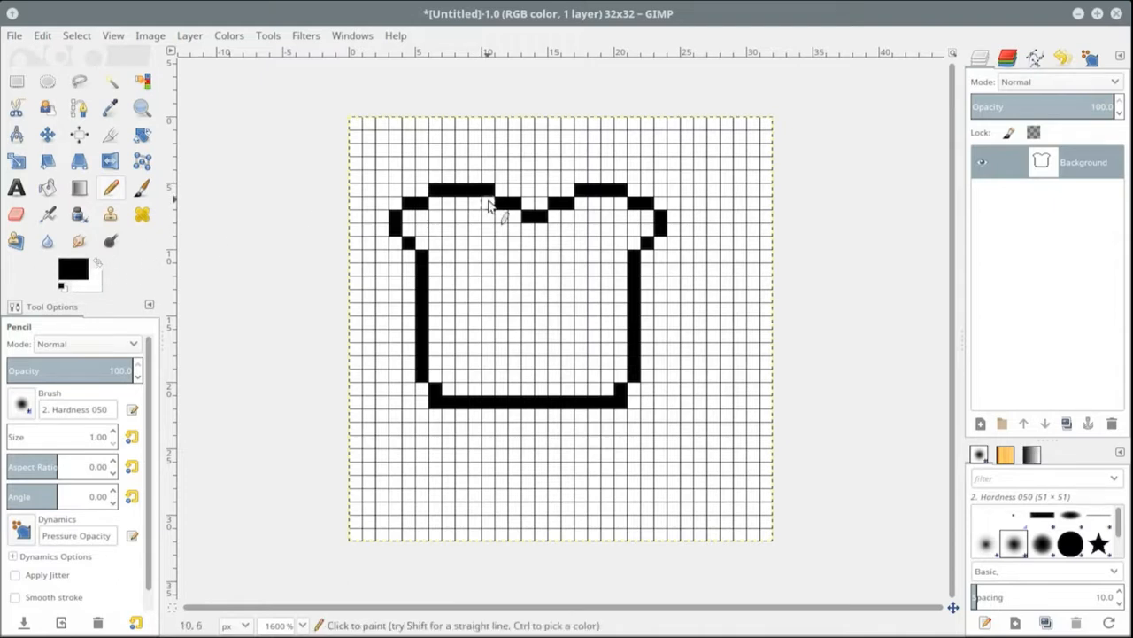
drag(492, 202, 435, 203)
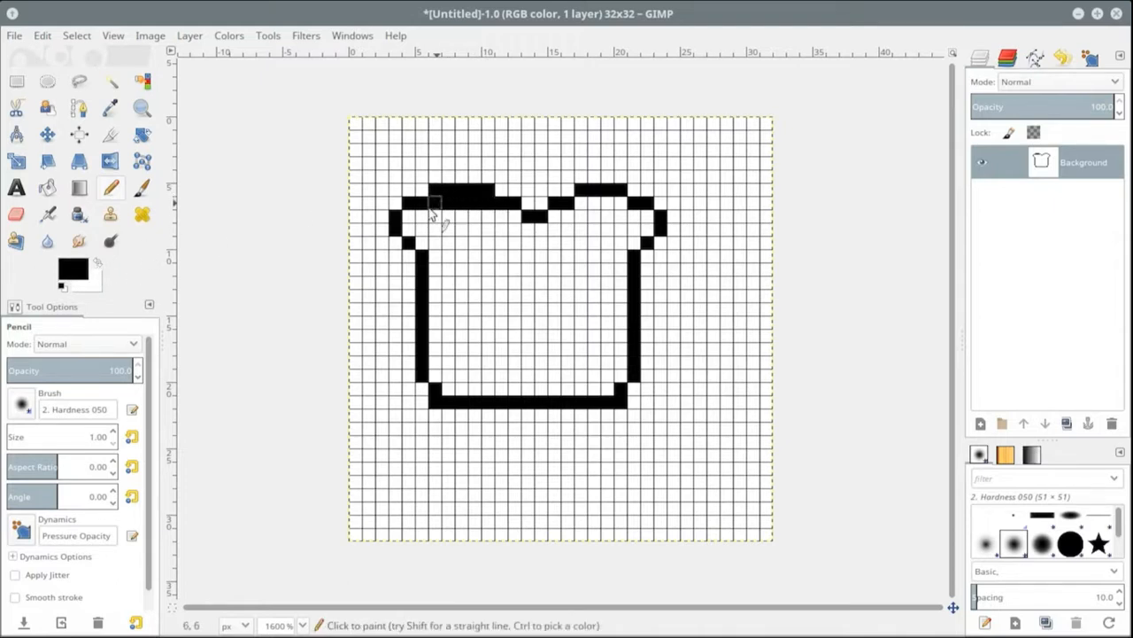
click(47, 191)
click(483, 288)
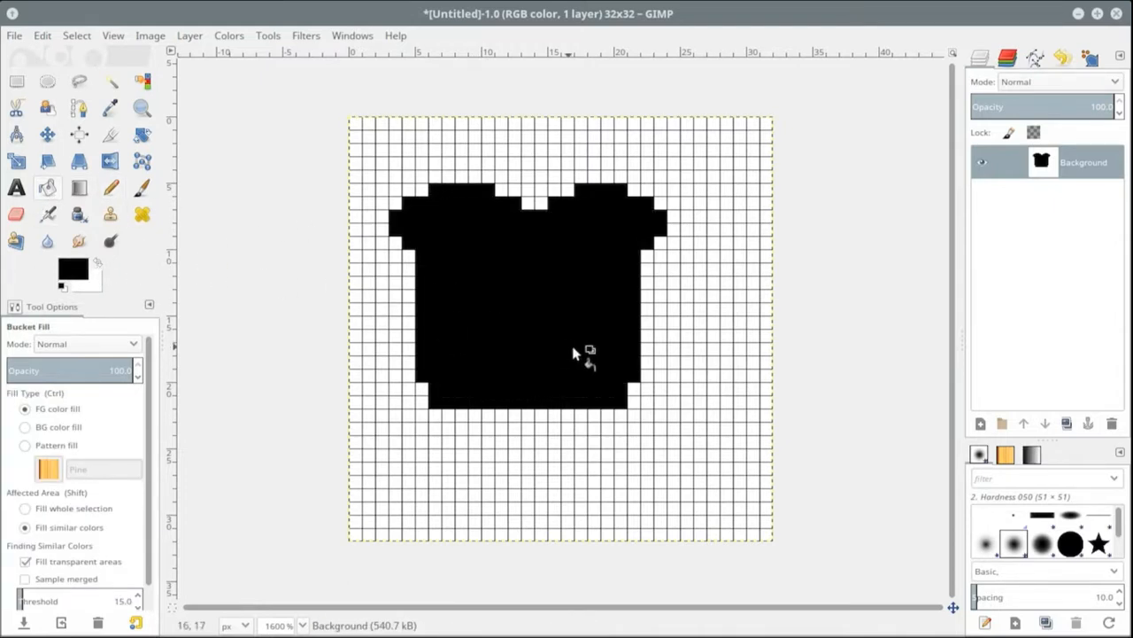
Select the white area around the black bread shape with Fuzzy Select and delete it to transparency
click(110, 82)
click(402, 147)
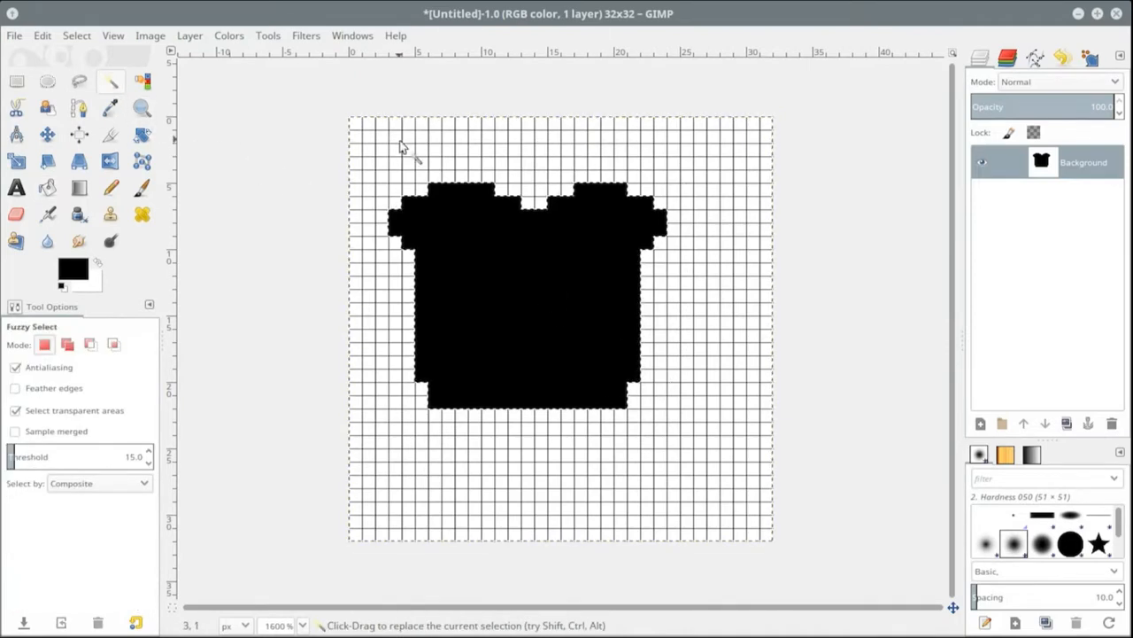
key(Delete)
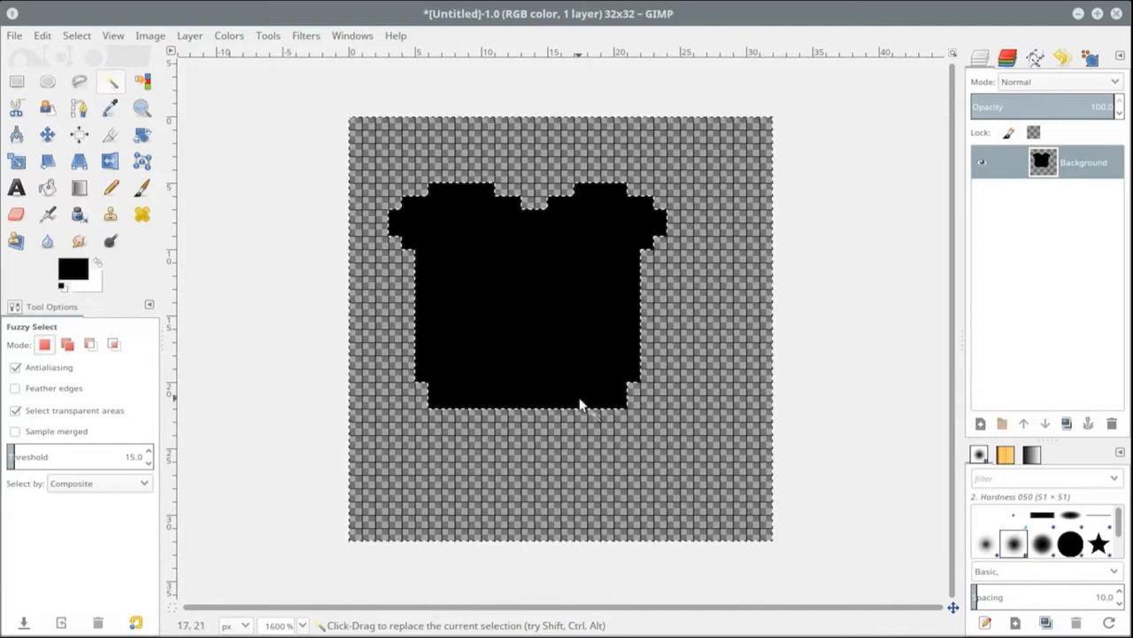
Switch back to the Pencil and clear the selection around the bread shape
key(n)
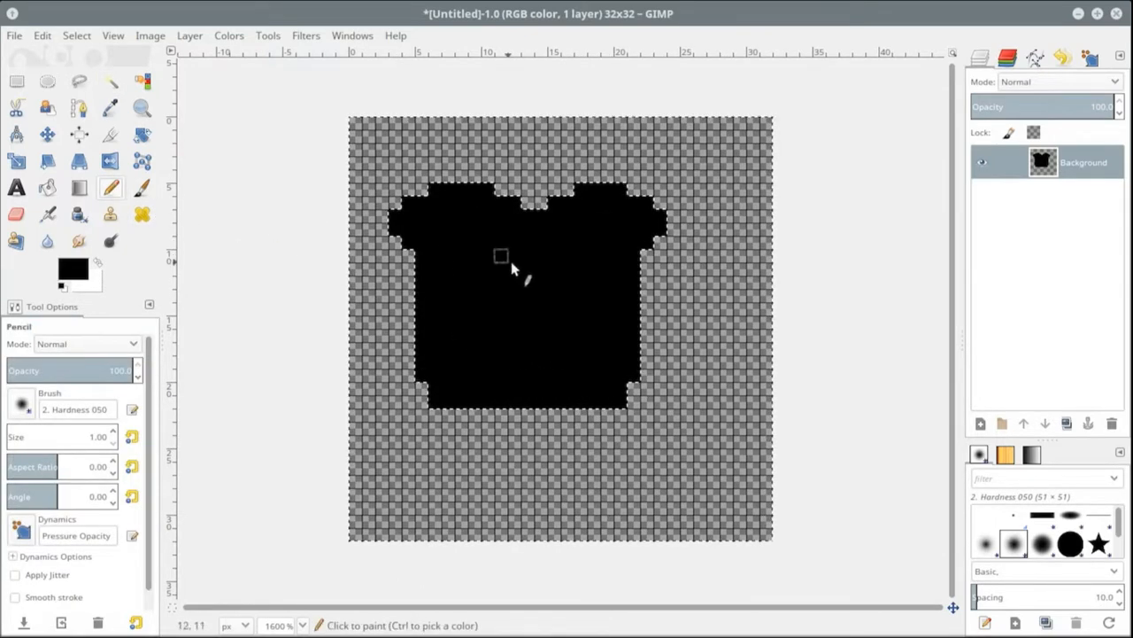
click(76, 35)
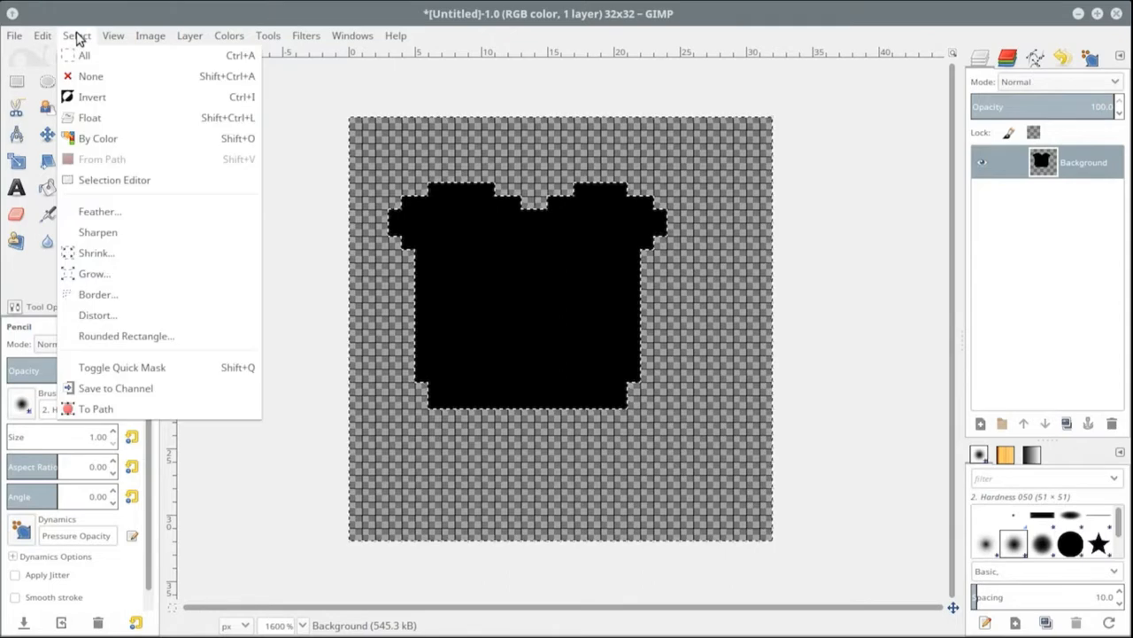
click(90, 77)
click(76, 35)
click(85, 57)
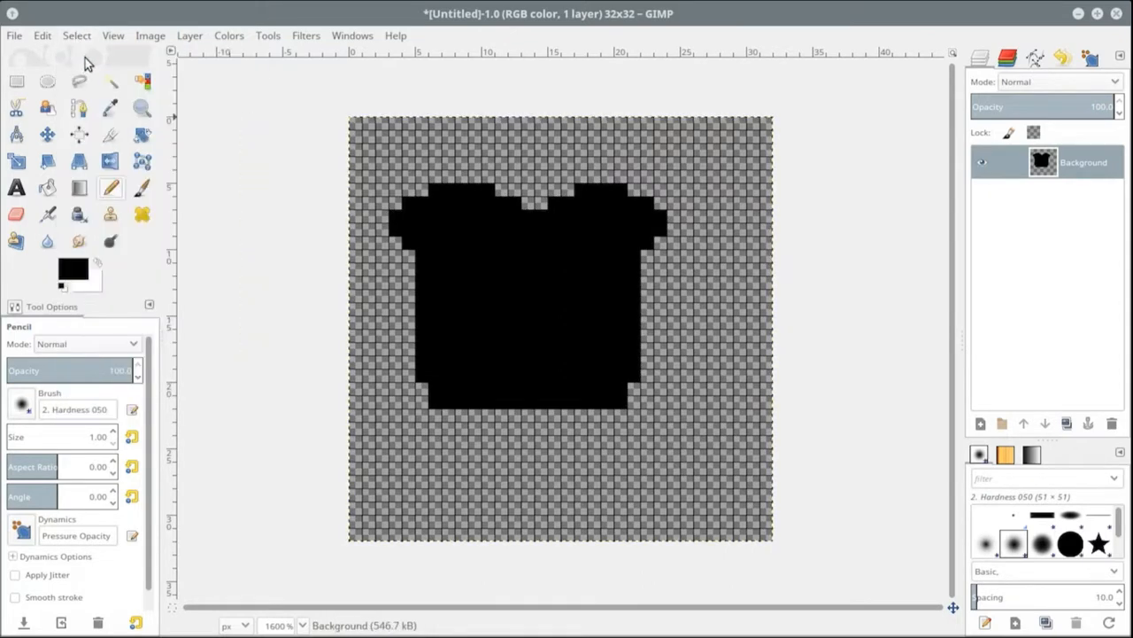
Try deleting the layer's contents with and without an active selection, undoing the deletion each time
key(Delete)
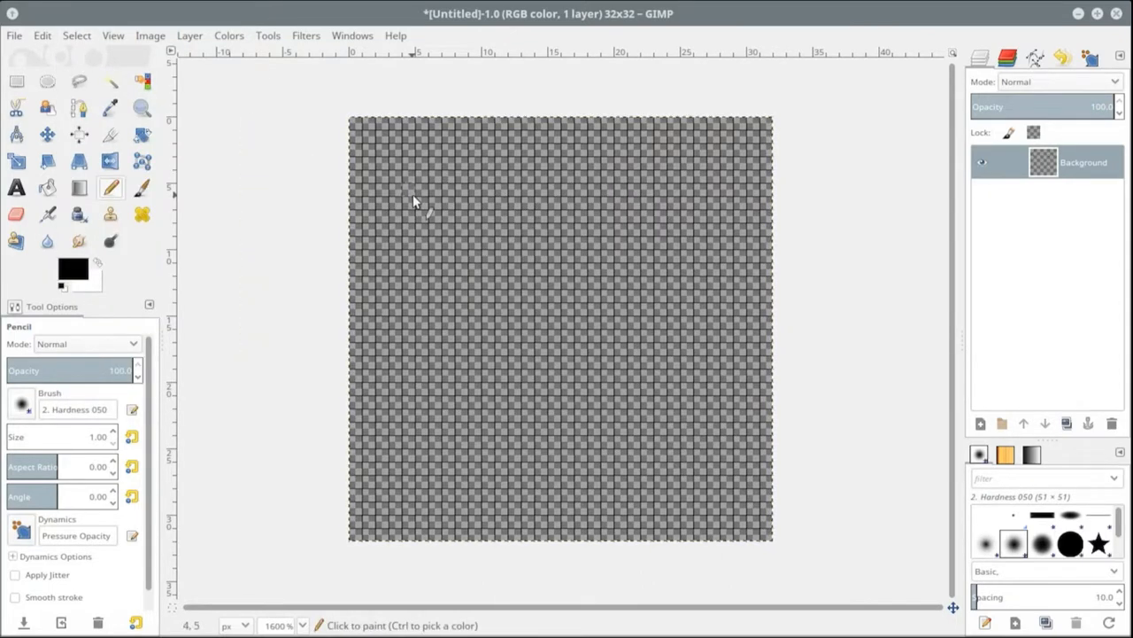
click(76, 36)
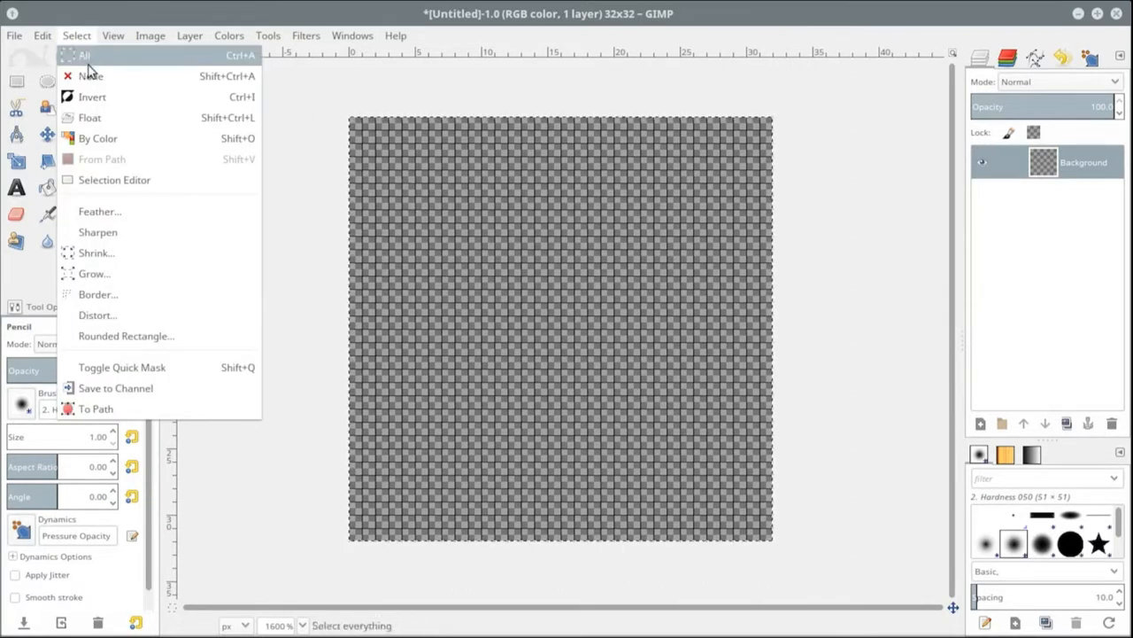
click(314, 103)
key(ctrl+z)
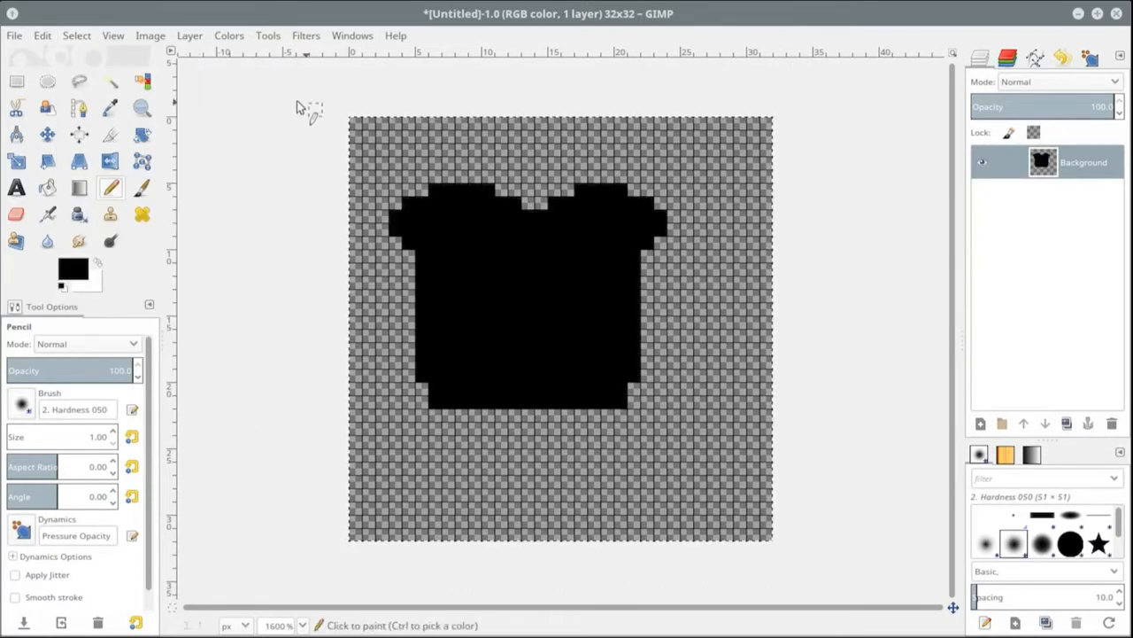
click(77, 36)
click(89, 76)
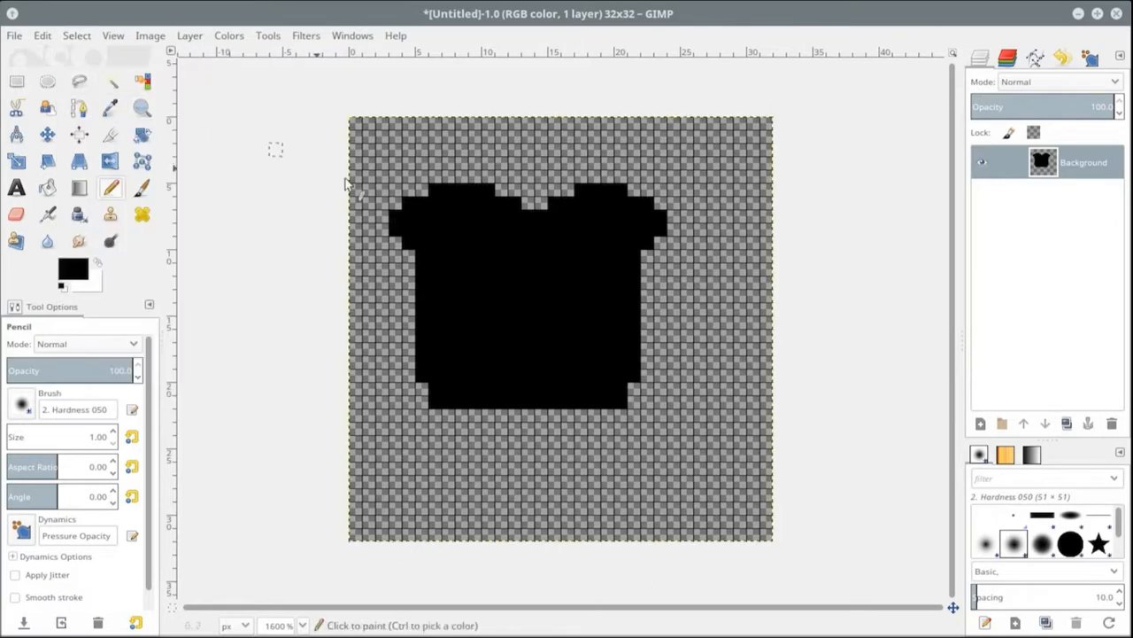
key(Delete)
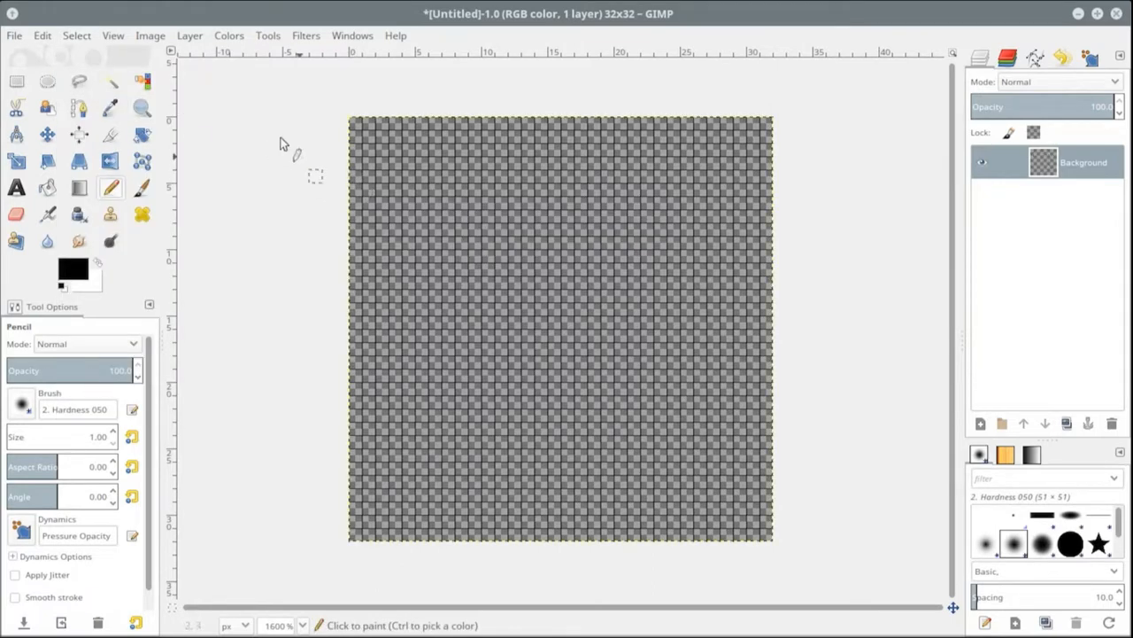
click(83, 41)
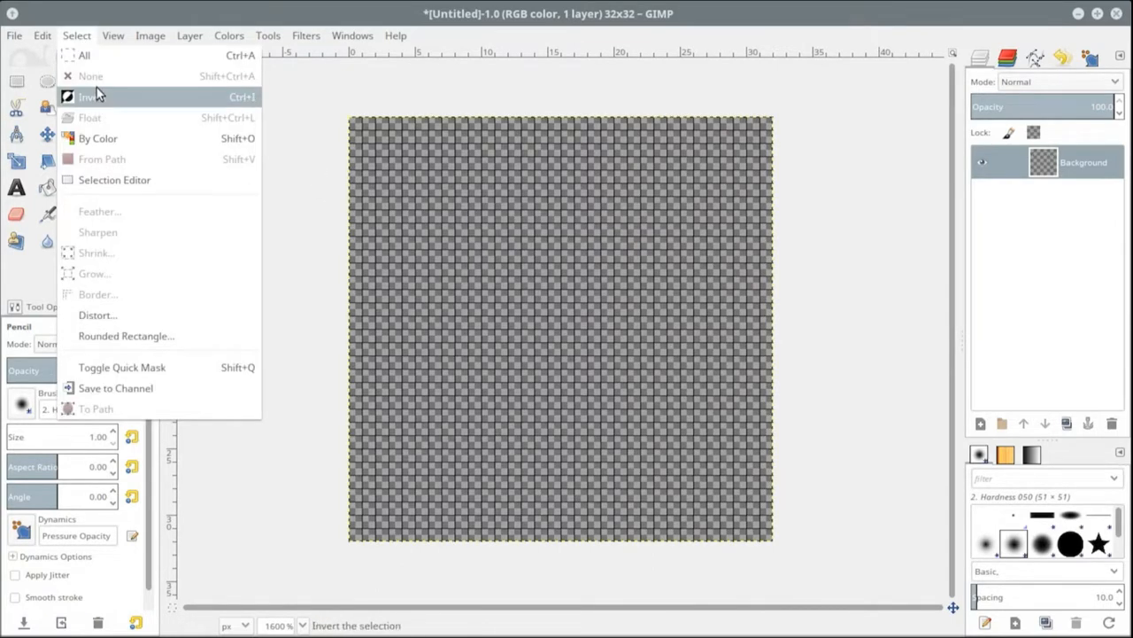
key(Escape)
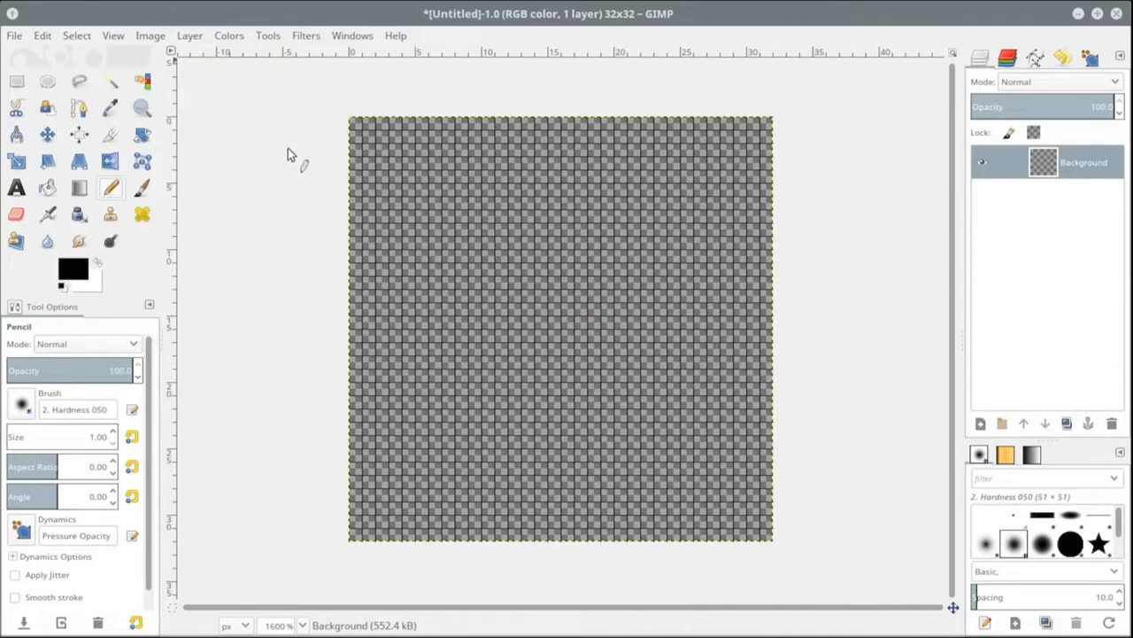
key(ctrl+z)
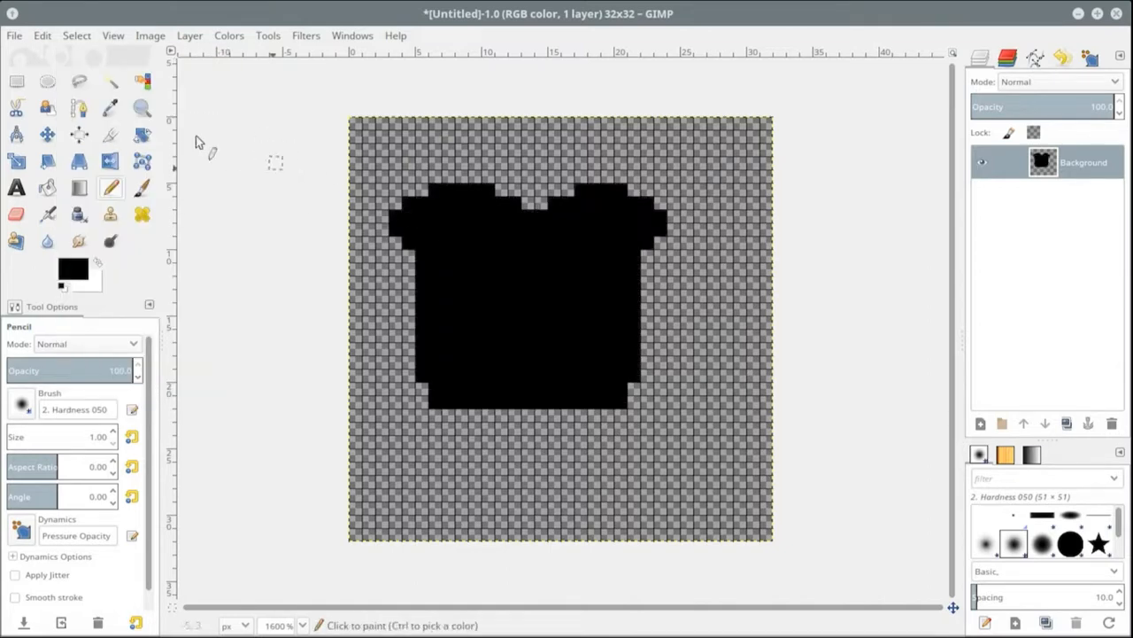
Select the transparent area around the black bread shape with Fuzzy Select and switch back to the Pencil
click(110, 80)
click(387, 159)
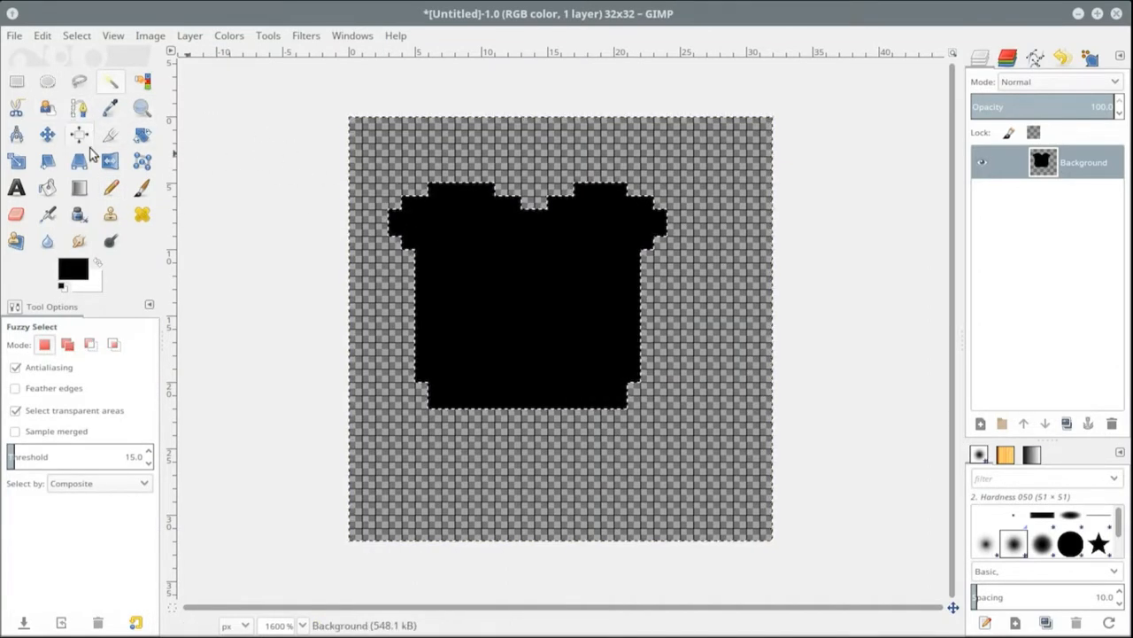
click(109, 187)
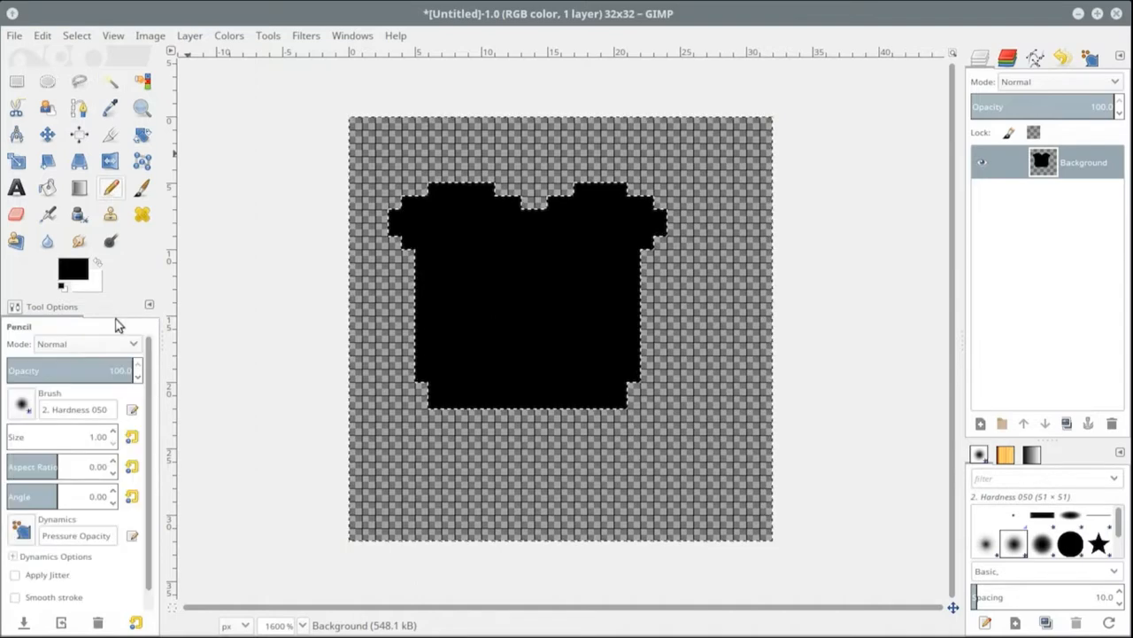
Set the foreground colour to the pinkish red dc295c
click(74, 270)
click(152, 73)
click(121, 94)
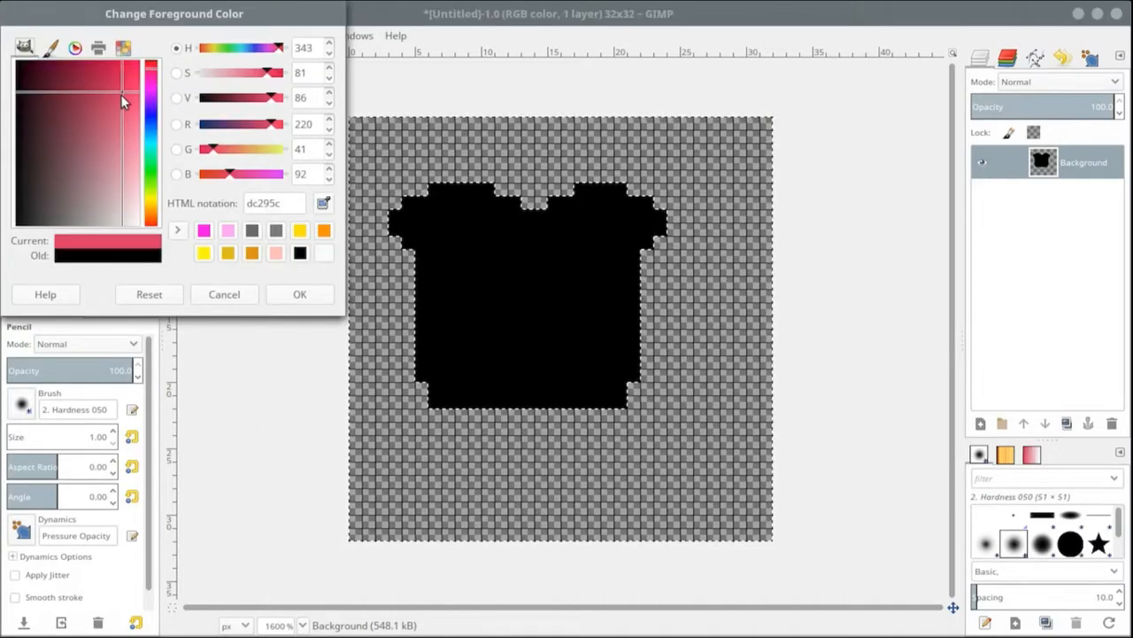
click(300, 294)
Paint freehand pink strokes above, below and on both sides of the bread within the selected transparent area
mouse_move(421, 163)
mouse_down()
mouse_move(469, 149)
mouse_move(549, 165)
mouse_move(540, 205)
mouse_up()
mouse_move(422, 389)
mouse_down()
mouse_move(398, 433)
mouse_move(647, 390)
mouse_move(657, 265)
mouse_up()
drag(392, 295, 409, 295)
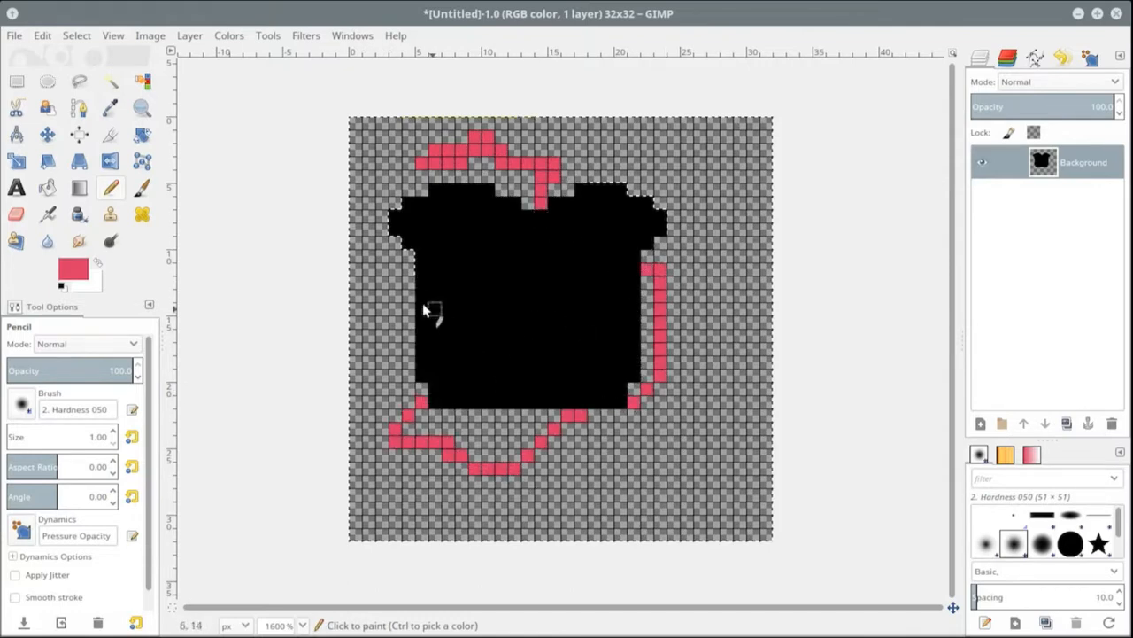
Invert the selection and paint a small closed pink outline inside the black bread shape
click(113, 35)
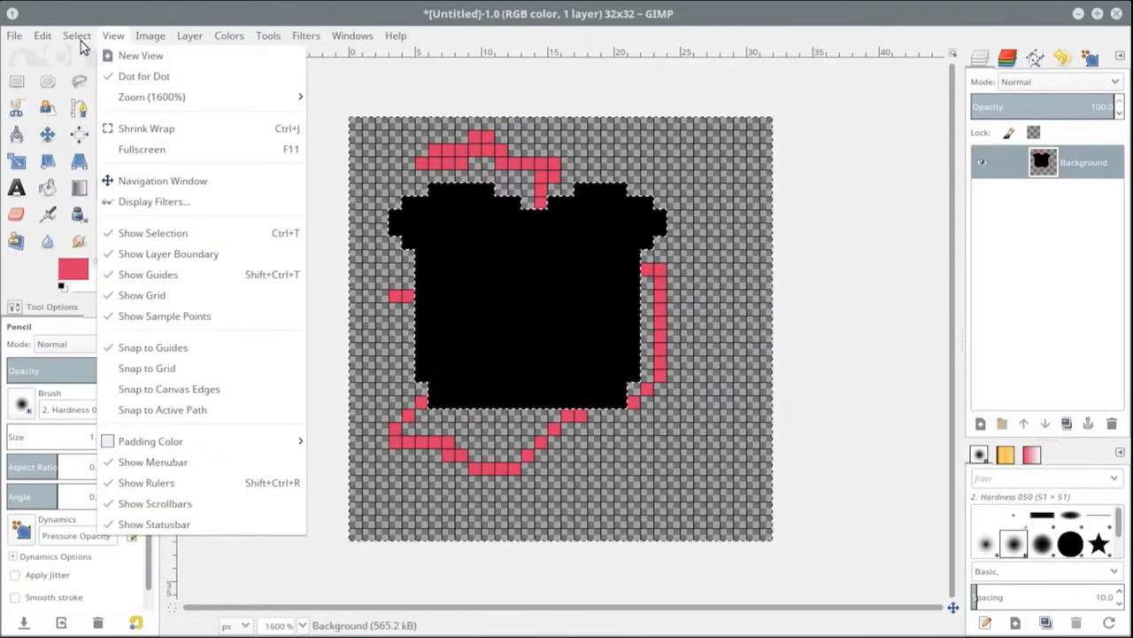
click(86, 96)
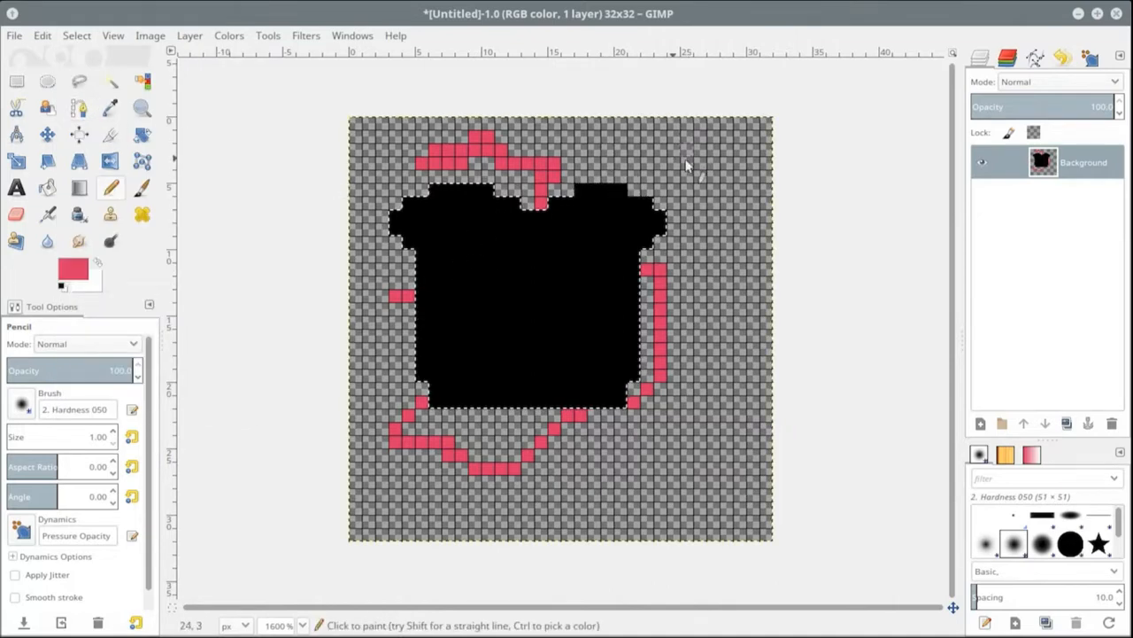
mouse_move(465, 269)
mouse_down()
mouse_move(580, 304)
mouse_move(461, 305)
mouse_up()
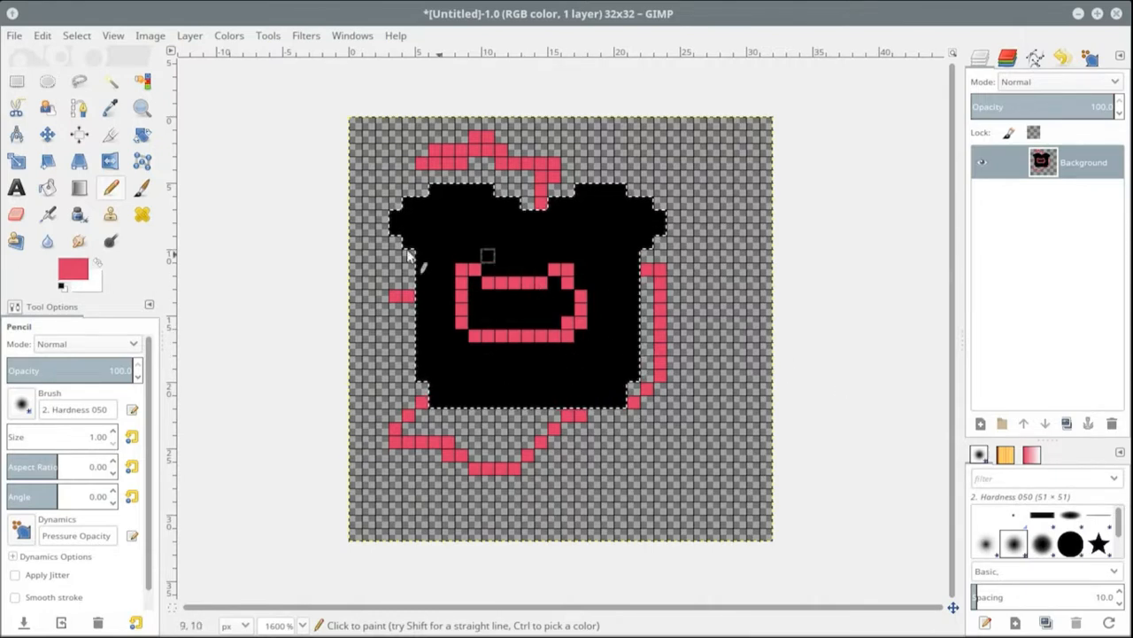
Clear the selection and delete the entire drawing so the layer is fully transparent
click(75, 33)
click(80, 57)
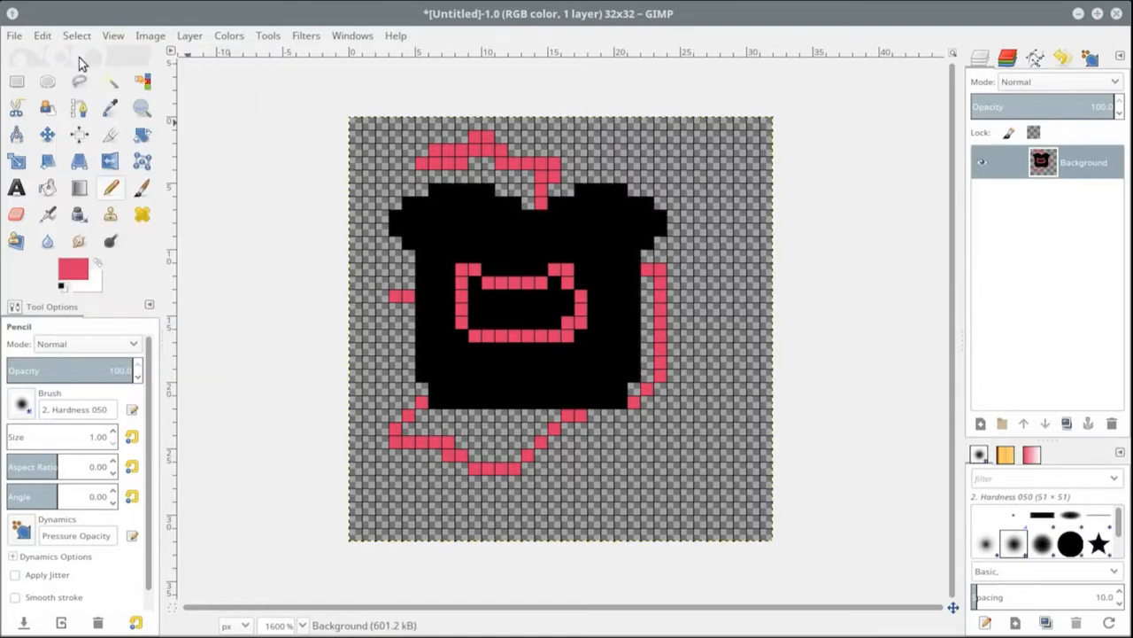
click(76, 35)
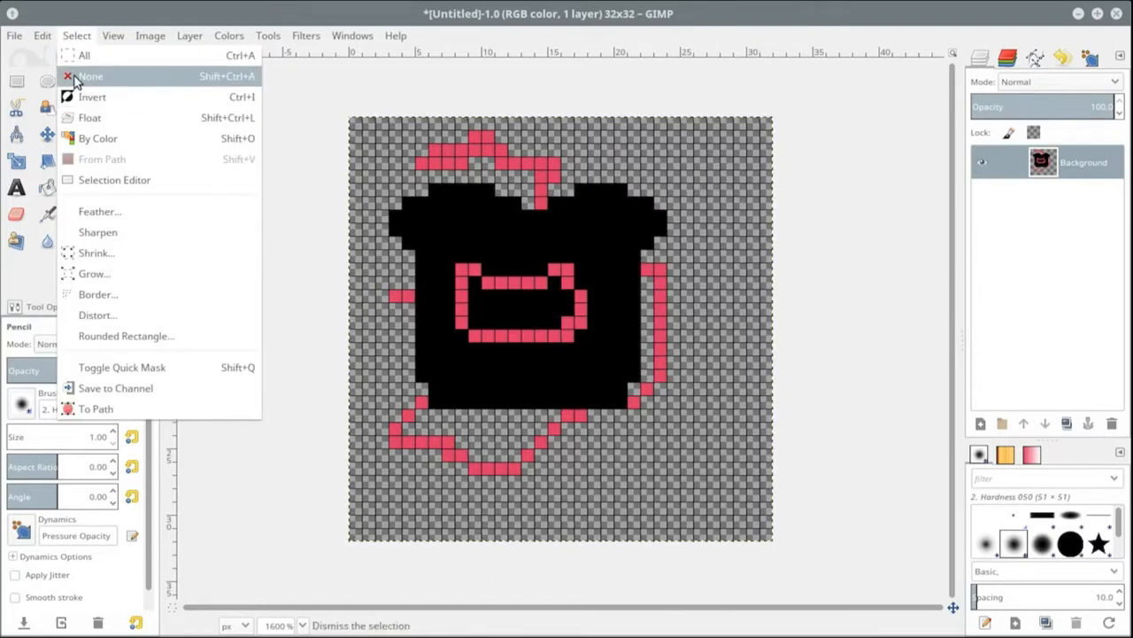
click(78, 79)
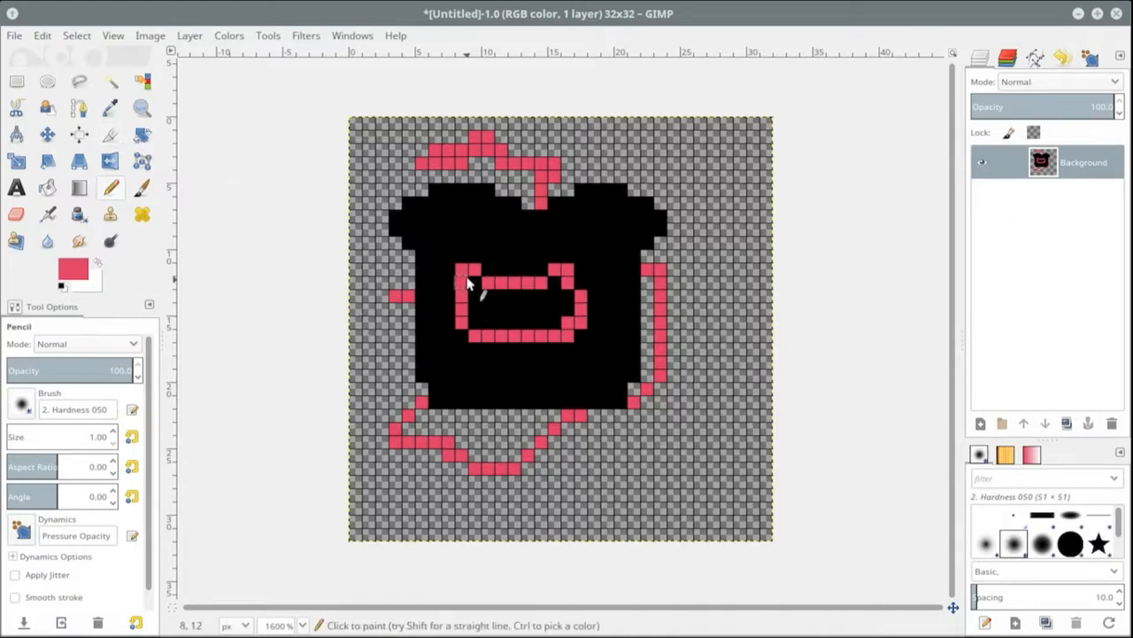
key(Delete)
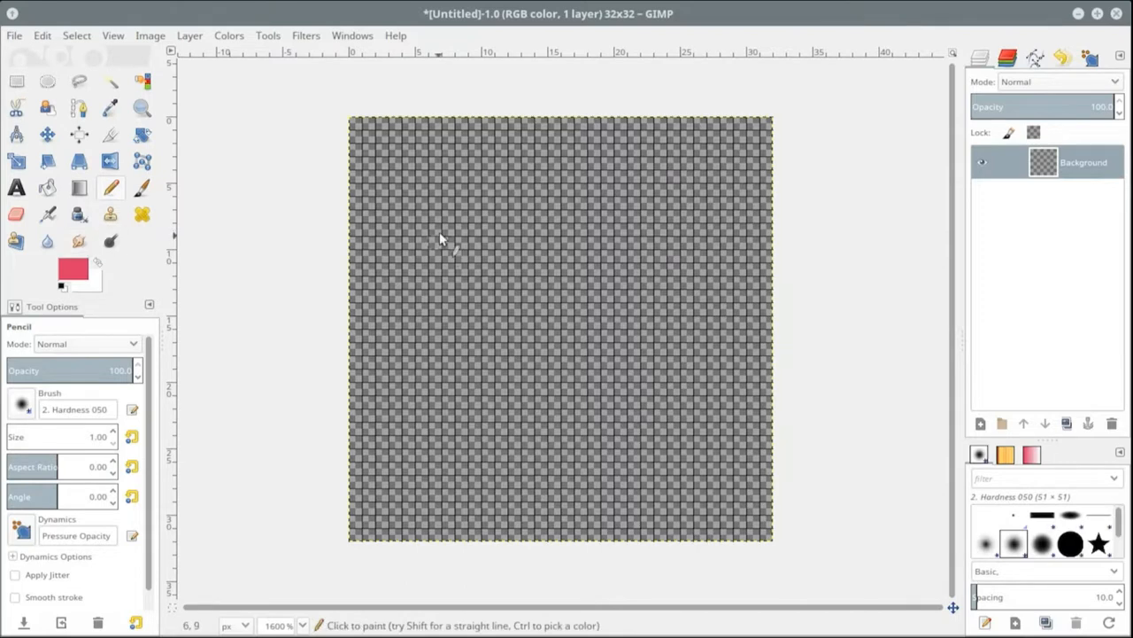
Draw a pink rectangle outline about 23 × 18 pixels with straight Pencil lines, starting at pixel 5, 7
click(421, 217)
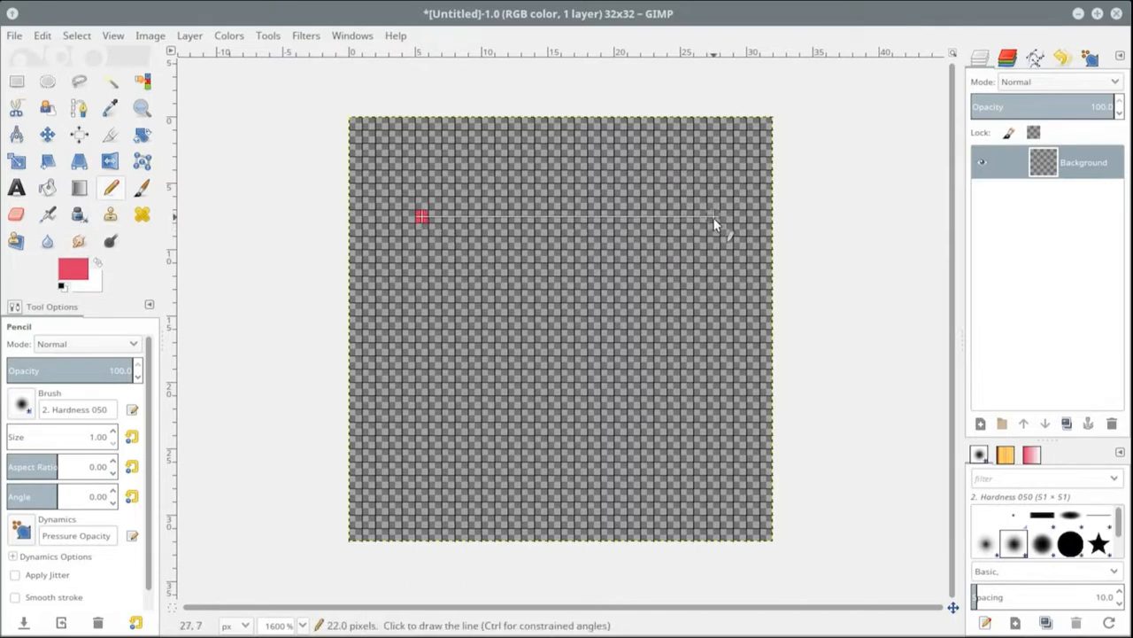
shift+click(701, 330)
key(ctrl+z)
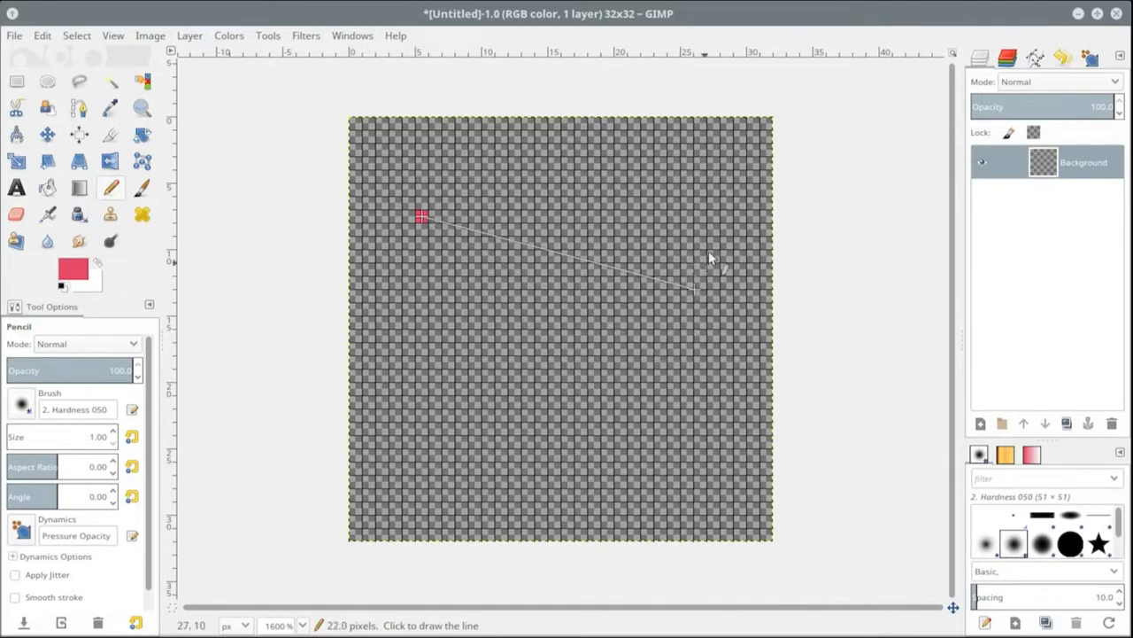
shift+click(424, 439)
shift+click(710, 440)
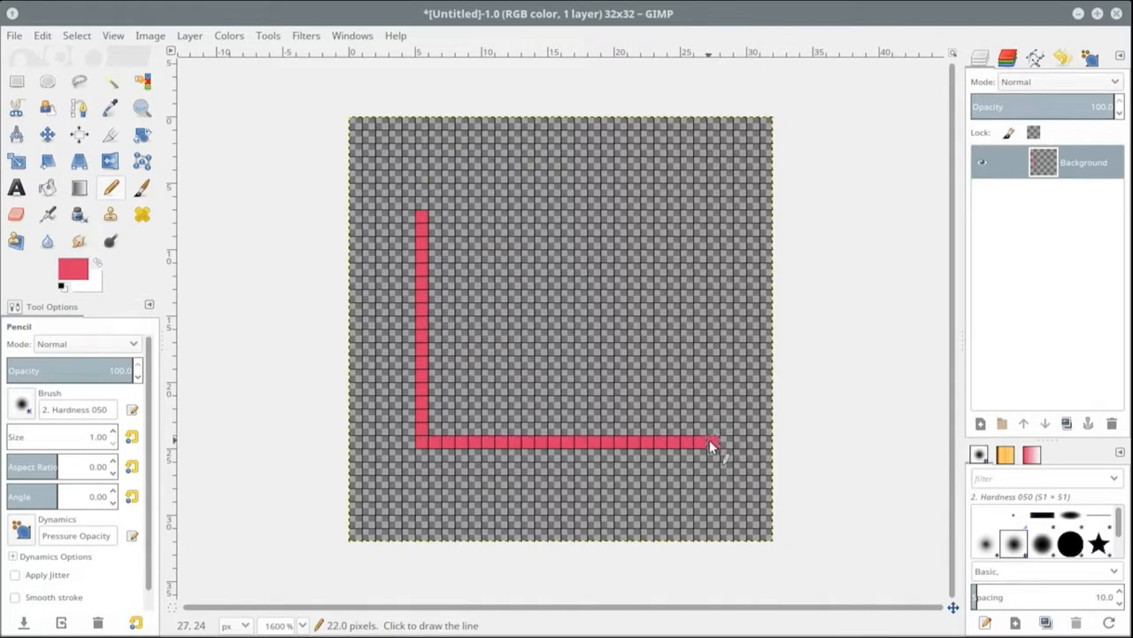
shift+click(722, 213)
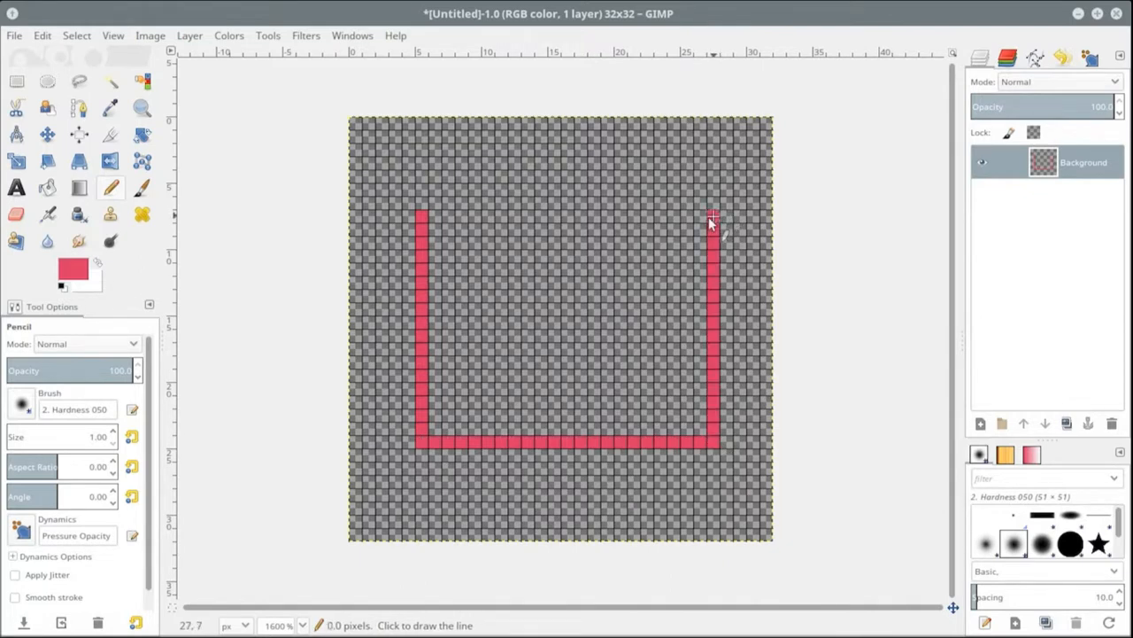
shift+click(434, 217)
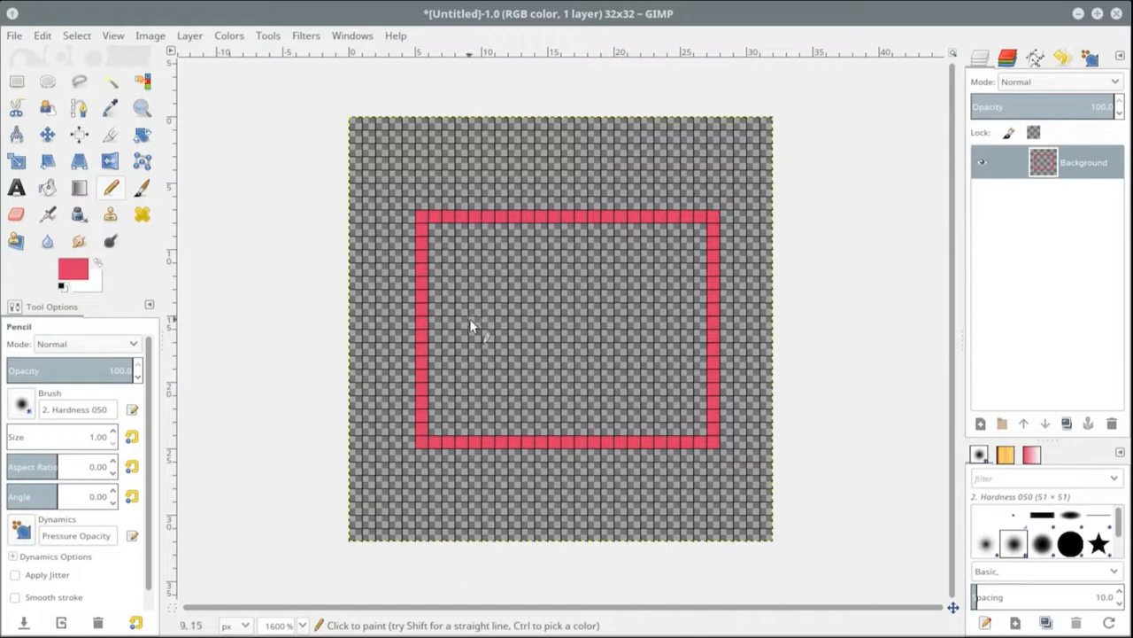
Change the foreground colour to a pale cream yellow
click(82, 267)
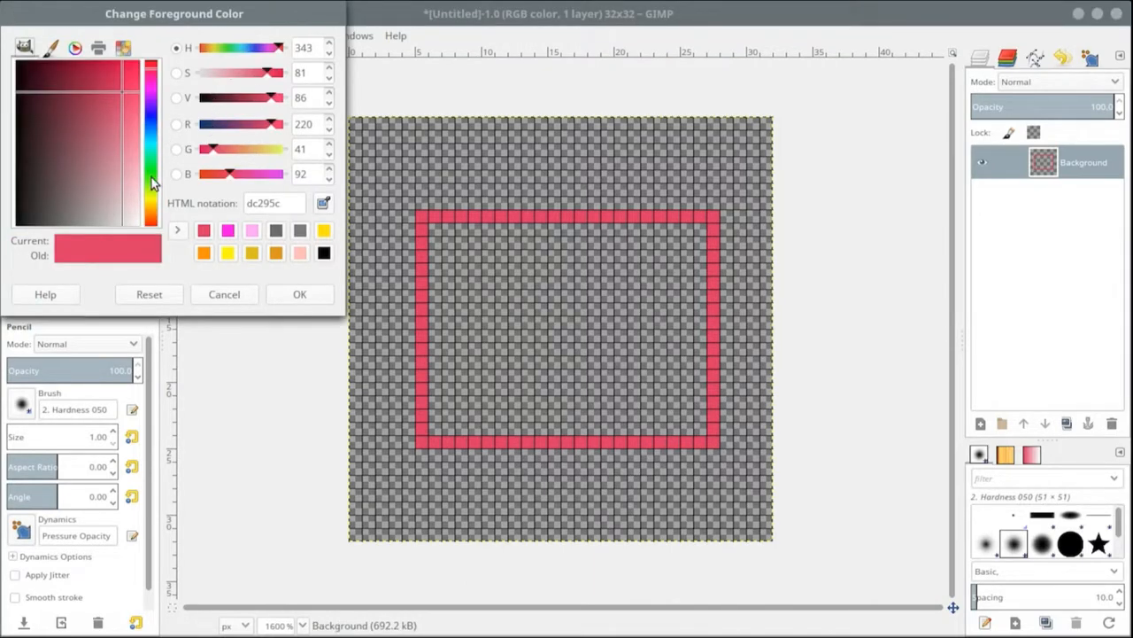
drag(151, 177, 151, 200)
drag(123, 129, 133, 152)
drag(249, 77, 234, 81)
mouse_move(152, 172)
mouse_down()
mouse_move(155, 140)
mouse_move(156, 210)
mouse_move(123, 183)
mouse_move(163, 170)
mouse_up()
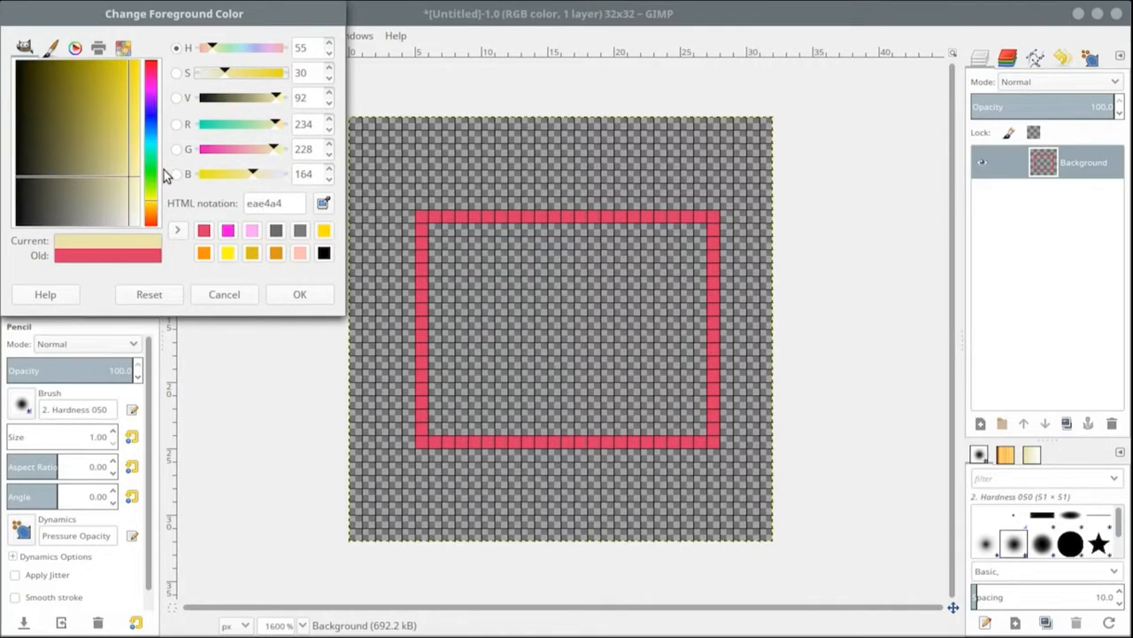
drag(276, 124, 286, 133)
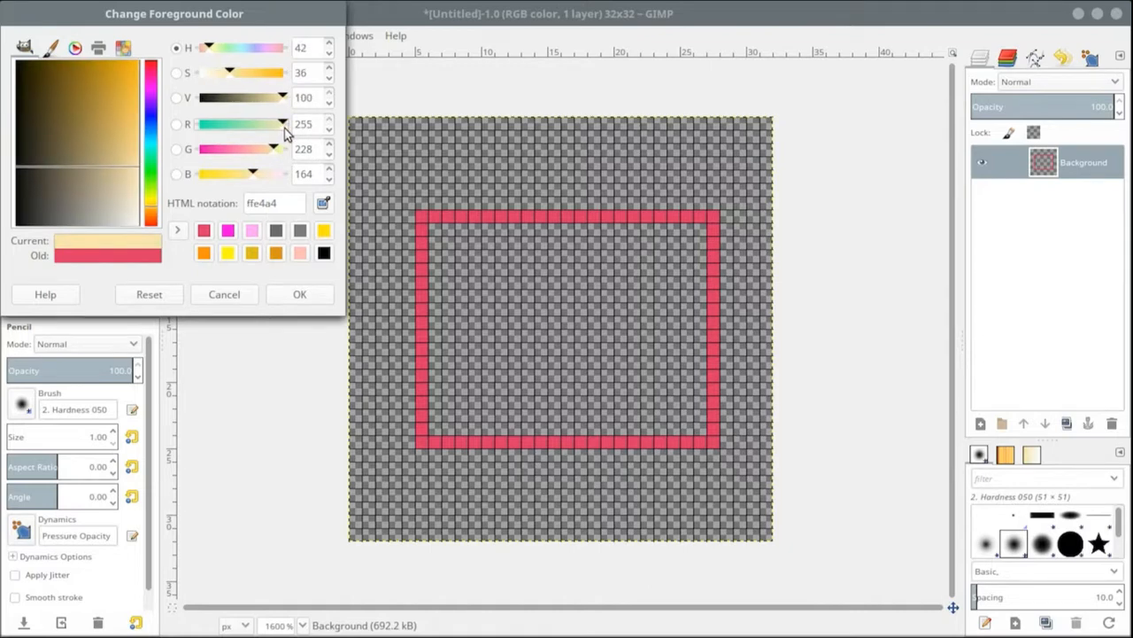
drag(138, 183, 145, 188)
click(300, 296)
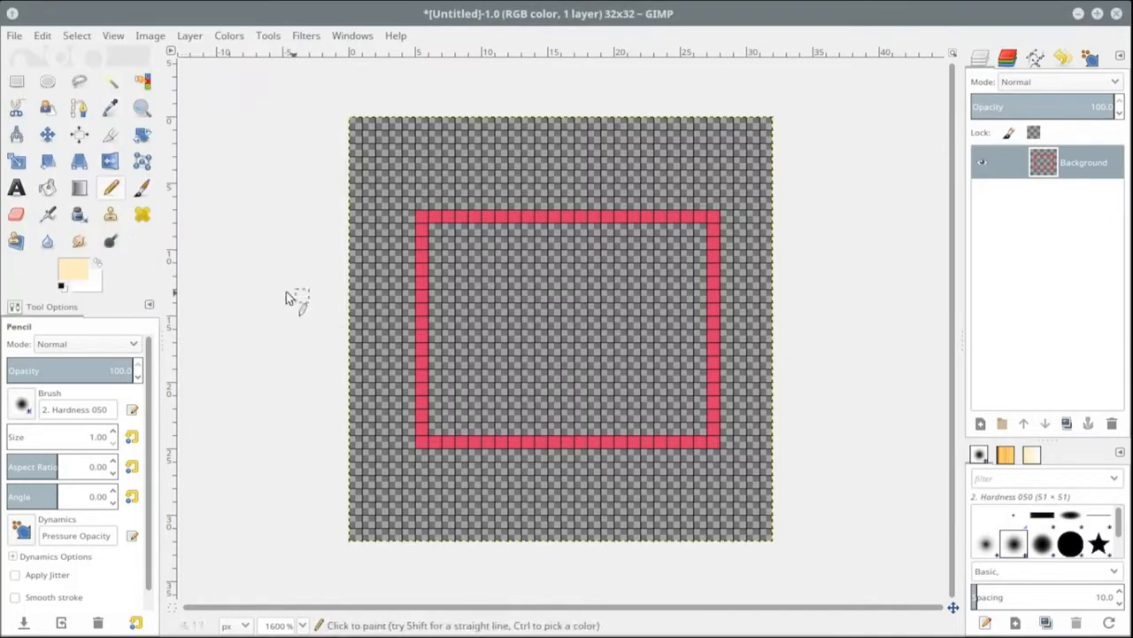
Frame the pink rectangle with a one-pixel cream outline, about 25 × 20 pixels, using straight Pencil lines
shift+click(729, 207)
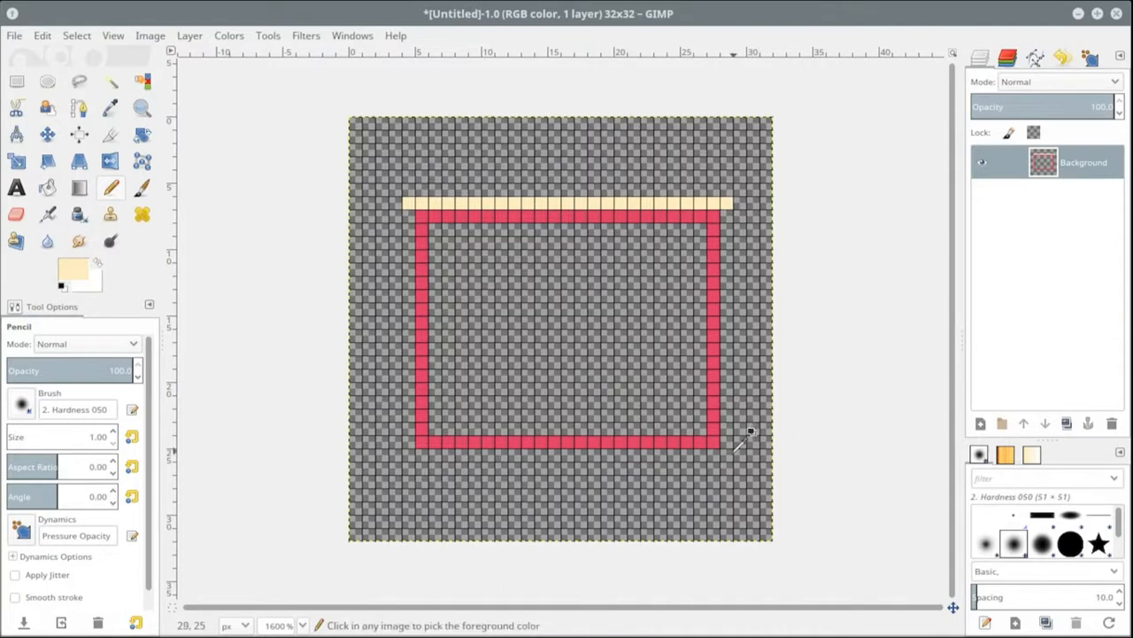
shift+click(726, 455)
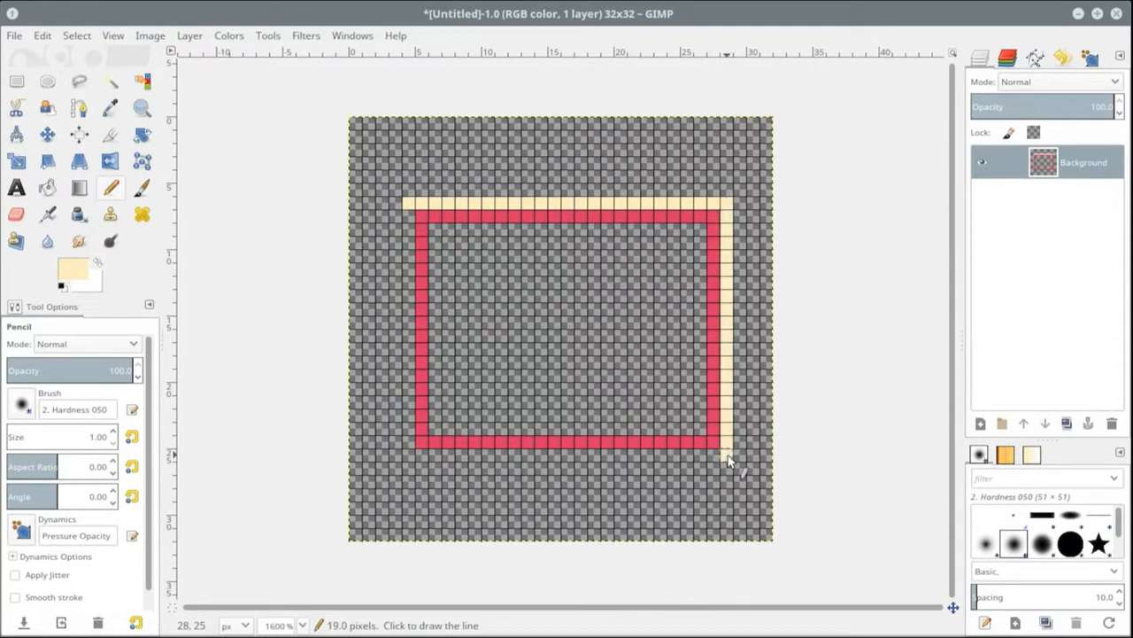
shift+click(410, 455)
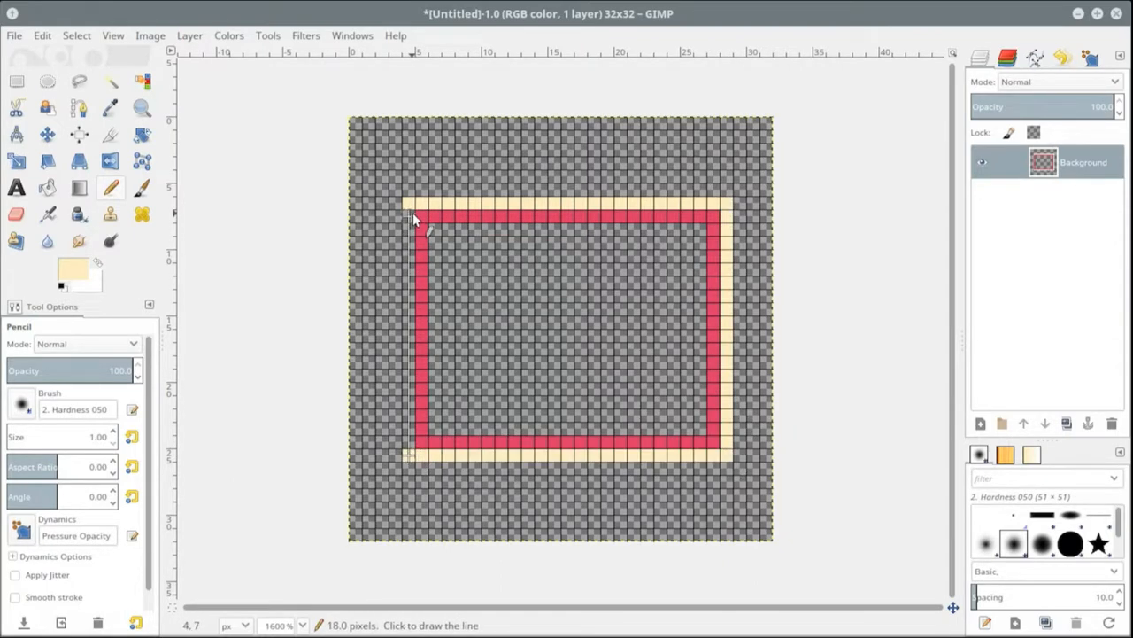
shift+click(410, 216)
Thicken the cream frame's left and right sides to two pixels with vertical straight Pencil lines
click(396, 204)
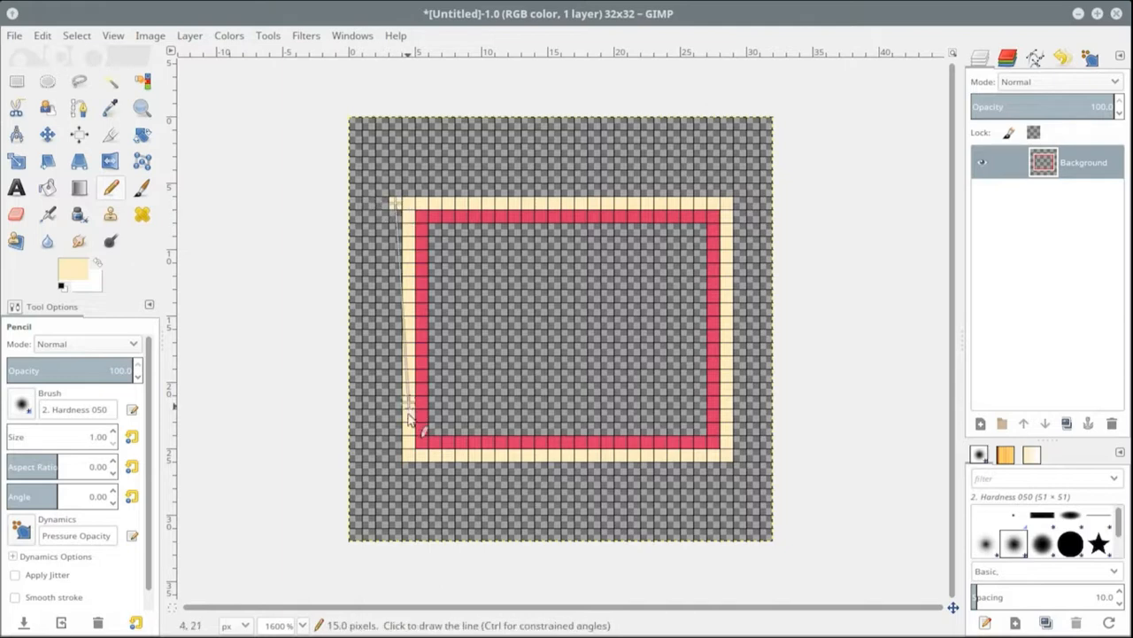
shift+click(397, 457)
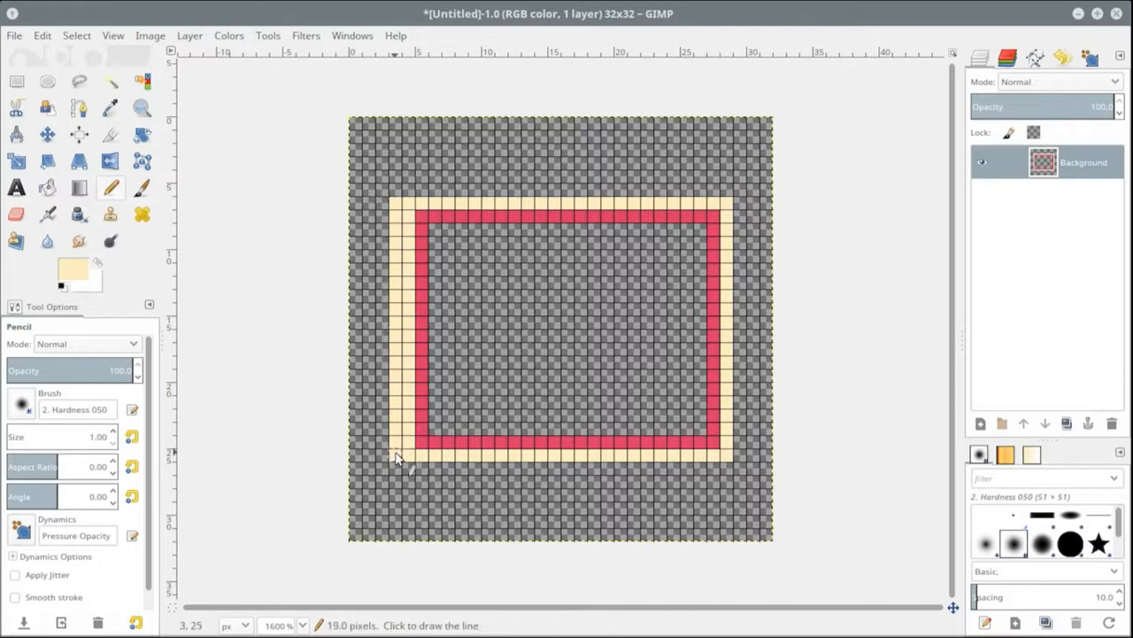
click(739, 203)
shift+click(741, 457)
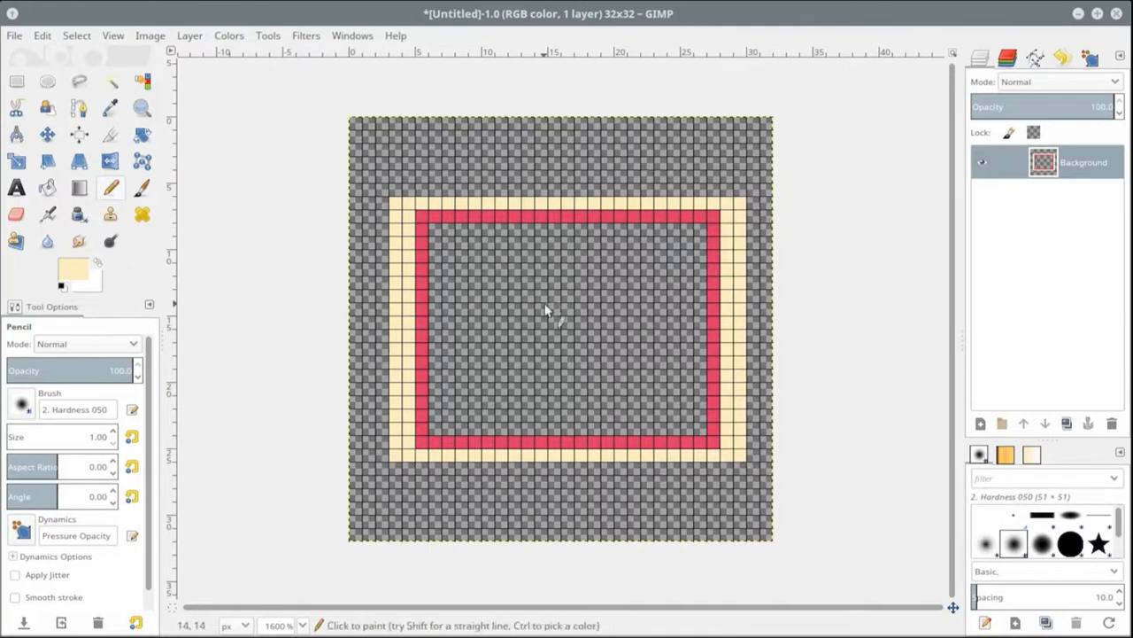
click(381, 203)
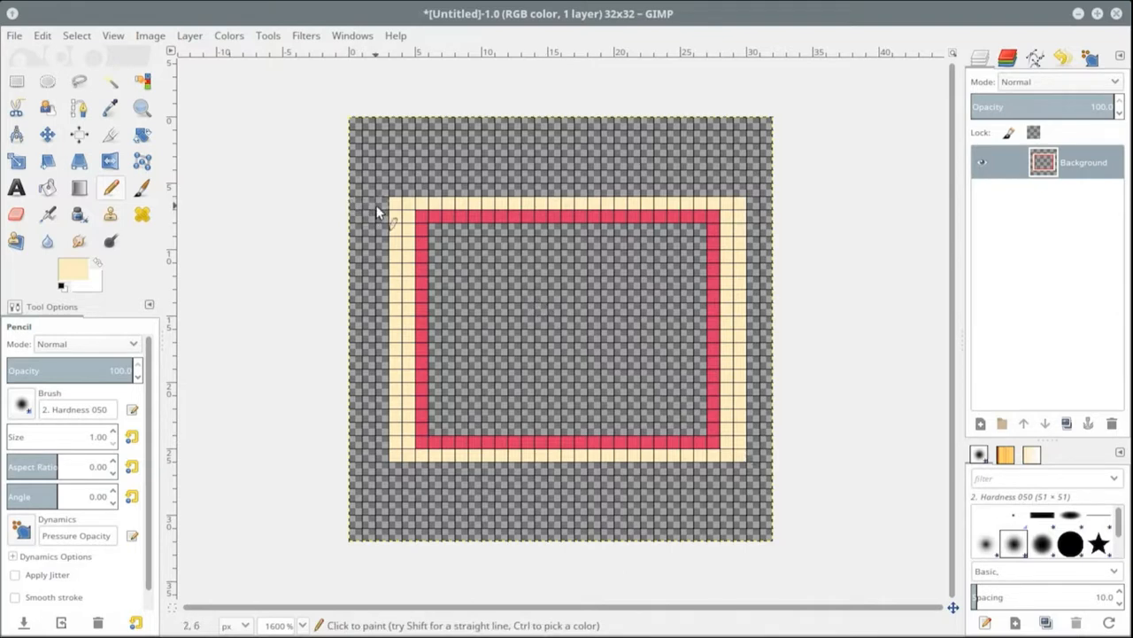
Thicken the cream frame's left side to three pixels and round the pink outline's four corners by painting each corner pixel cream
shift+click(378, 456)
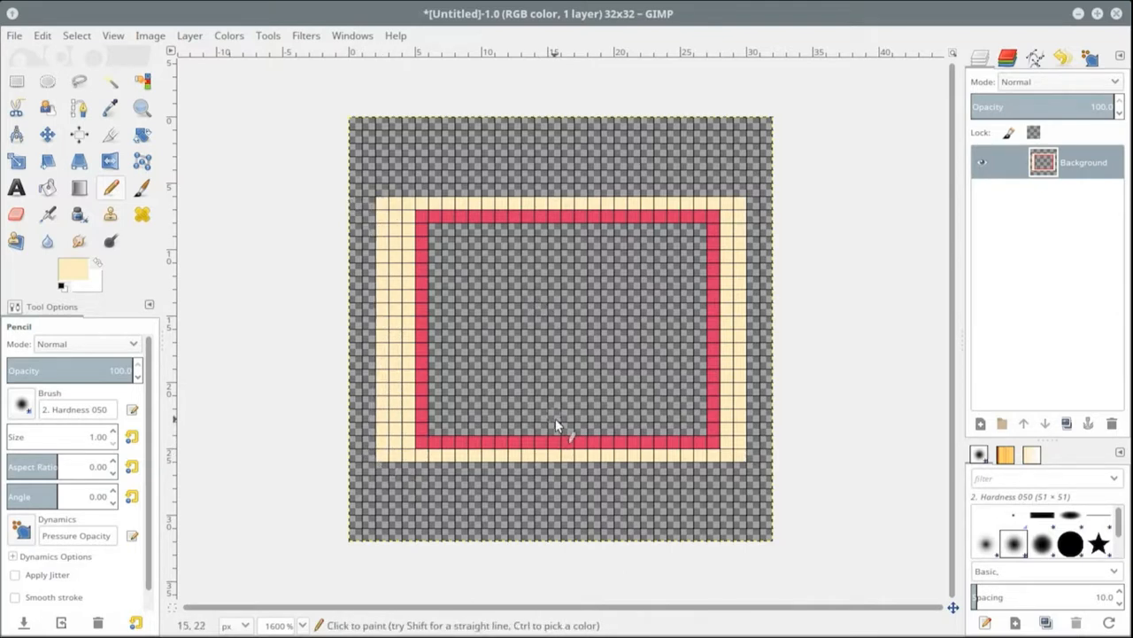
click(419, 216)
click(713, 216)
click(712, 443)
click(422, 442)
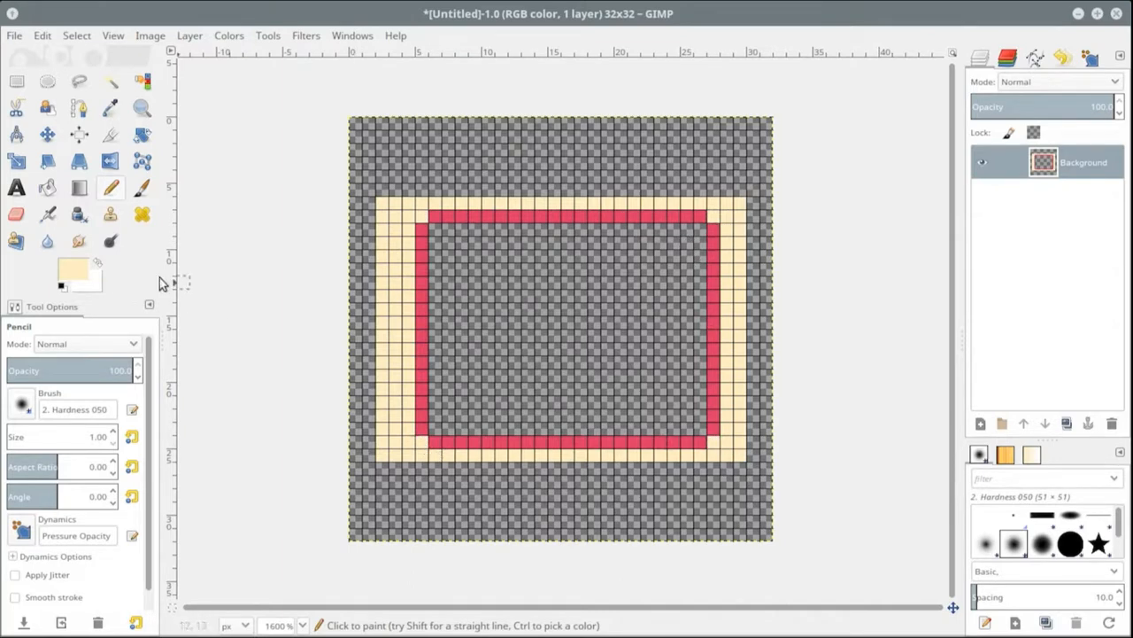
Swap the foreground and background colours and set the foreground to the recently used dark pink
right_click(456, 297)
click(296, 289)
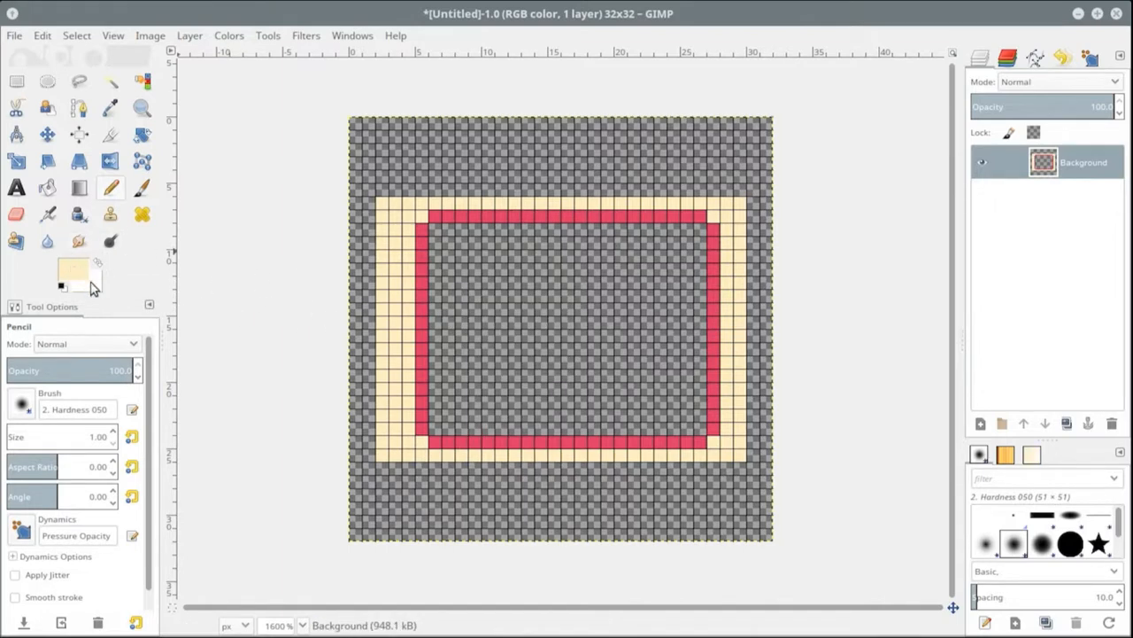
click(78, 275)
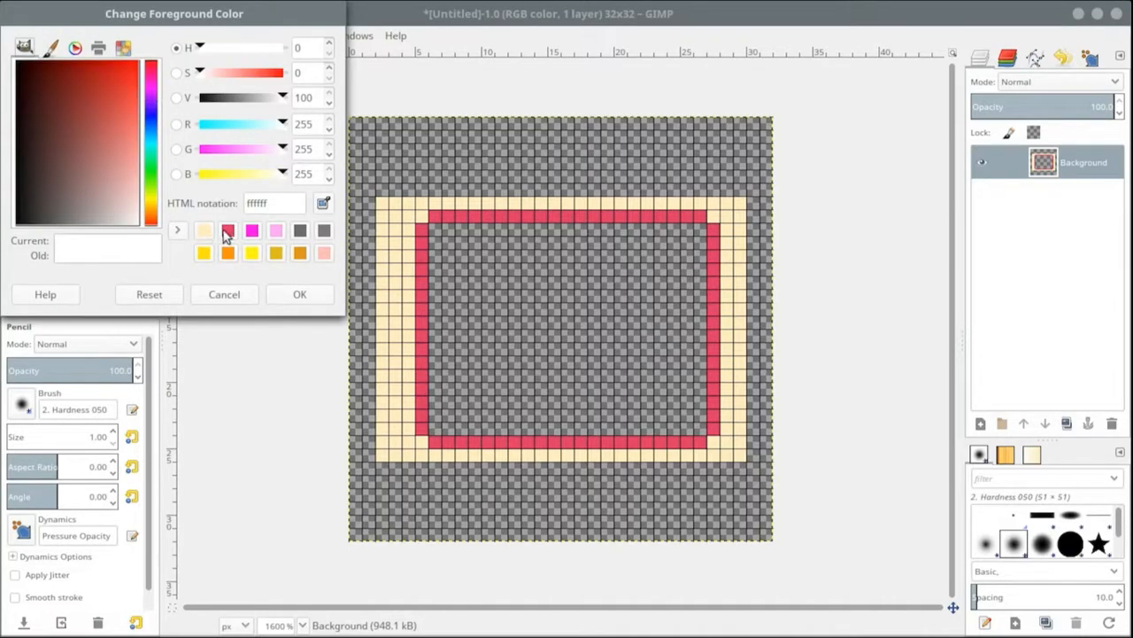
drag(191, 22, 429, 108)
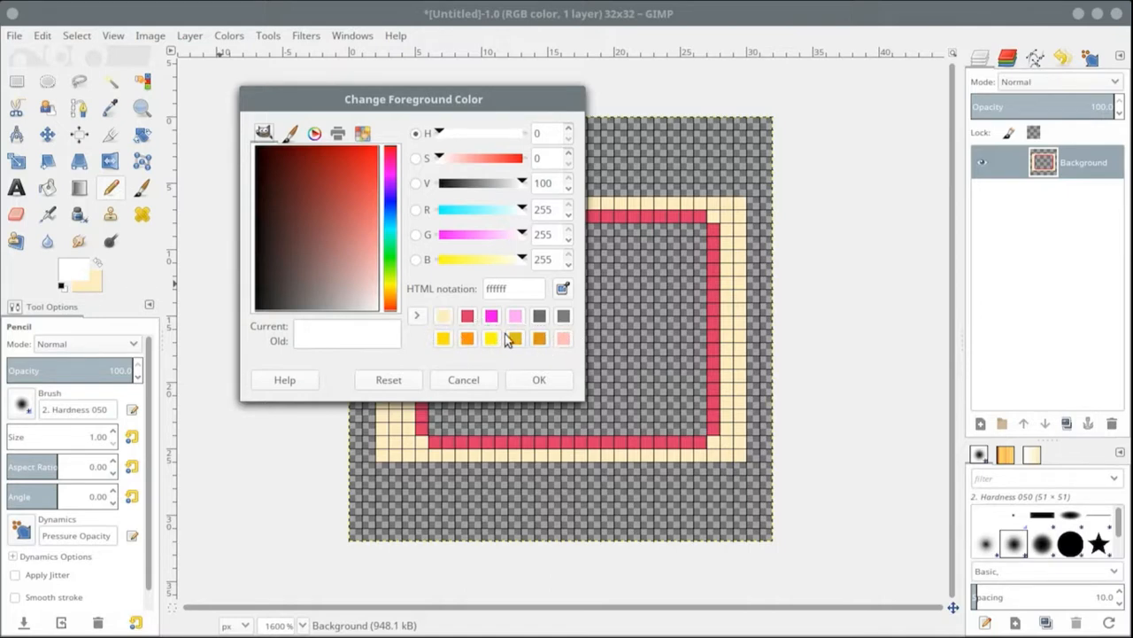
click(469, 317)
click(536, 378)
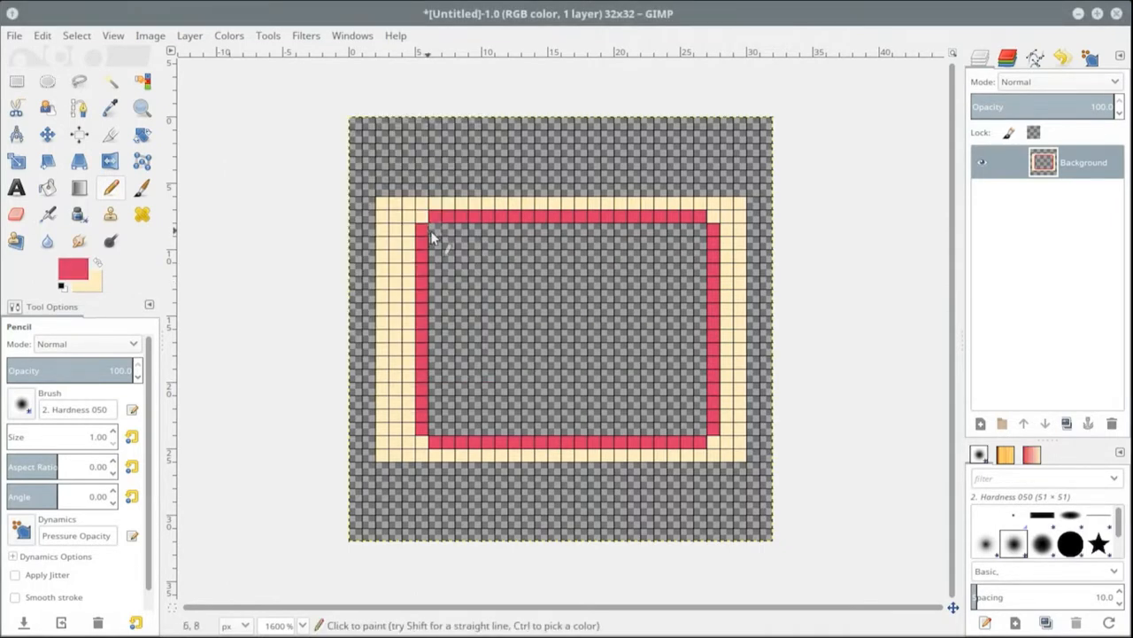
Pencil dark pink along the inside of the outline's upper edge and bucket-fill the remaining transparent interior with the same colour
drag(455, 241, 634, 230)
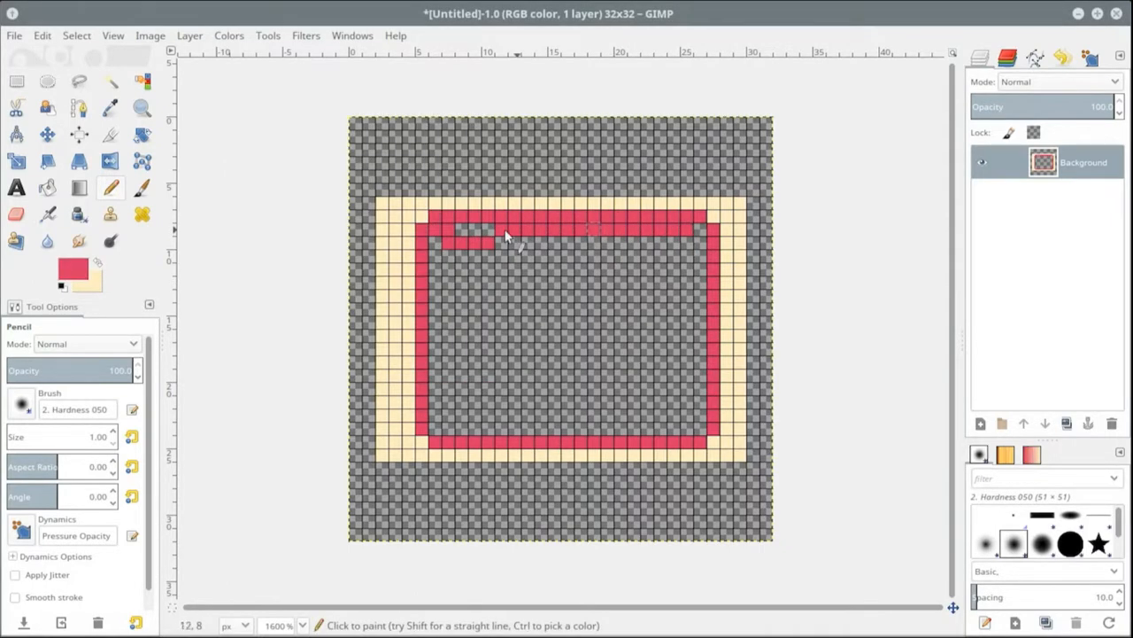
click(703, 230)
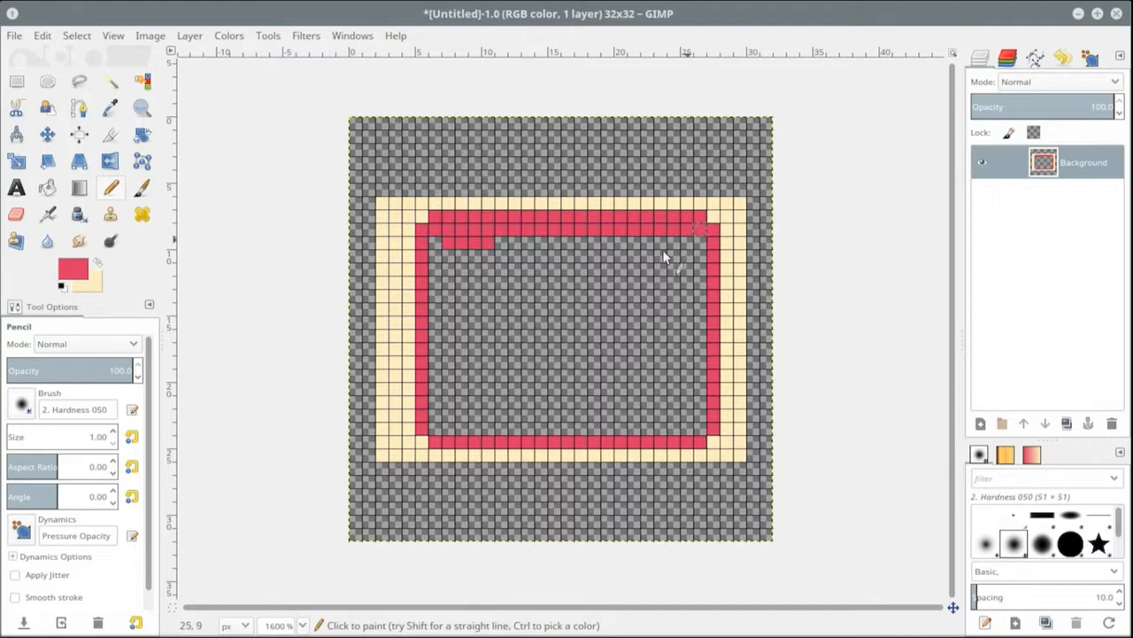
click(47, 187)
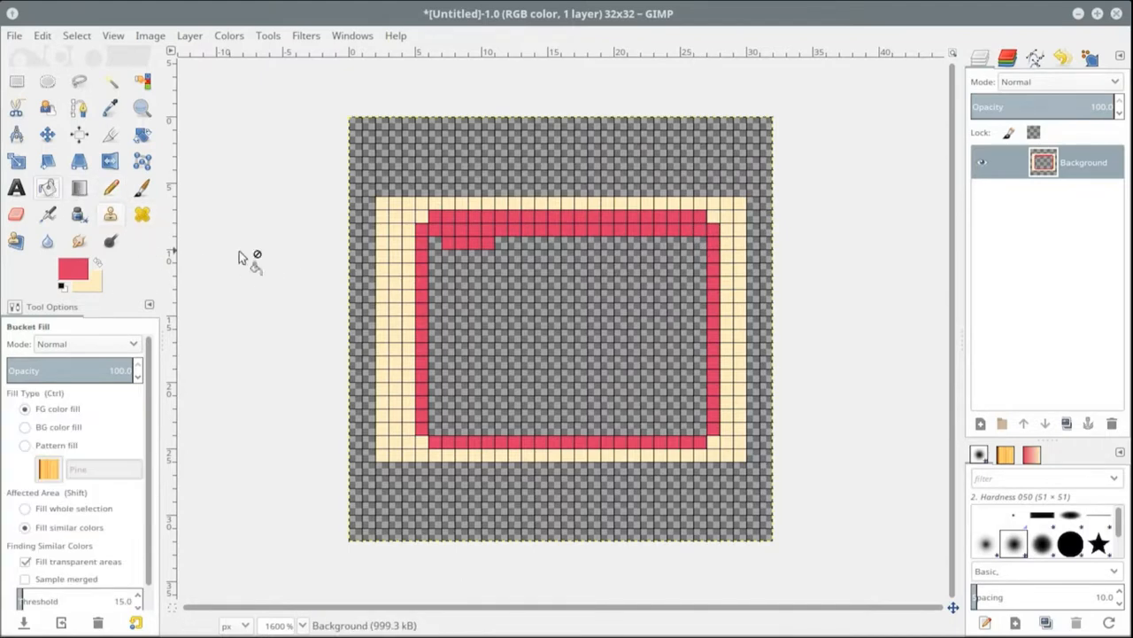
click(512, 317)
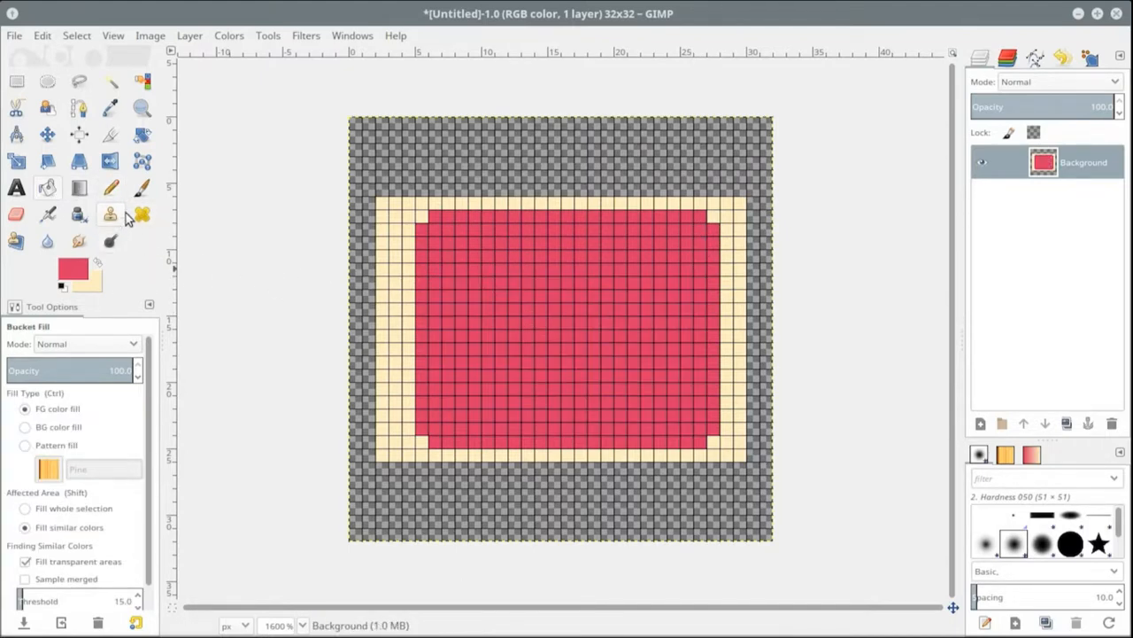
Pencil dark pink pixels into the frame's left cream border, mostly in column 4, to give the filling an uneven edge
click(110, 188)
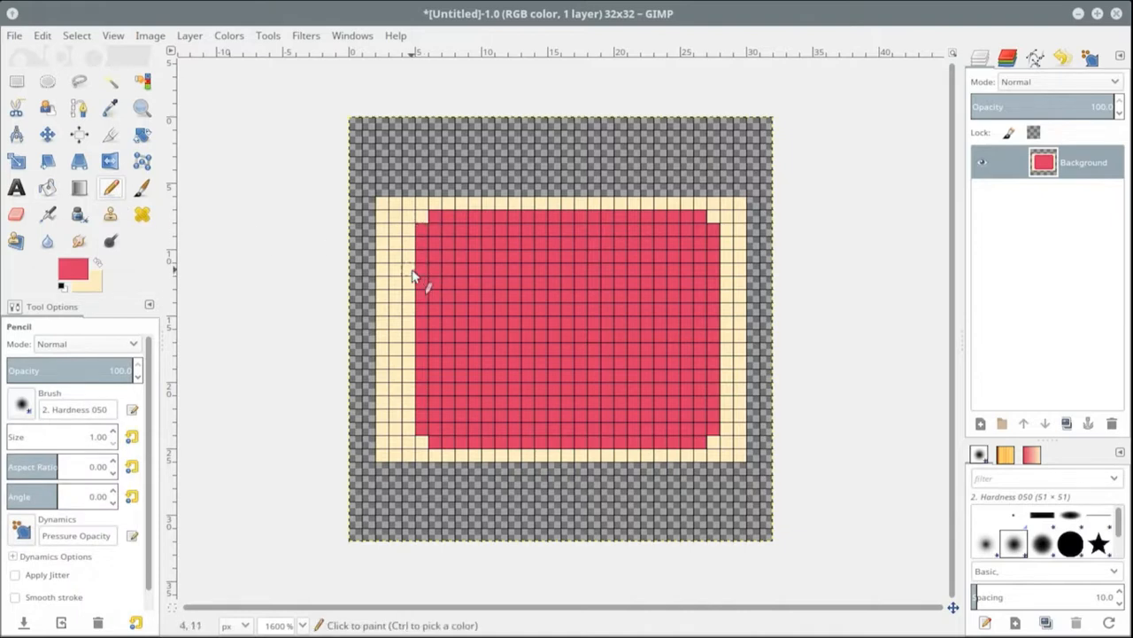
drag(412, 274, 410, 299)
click(409, 375)
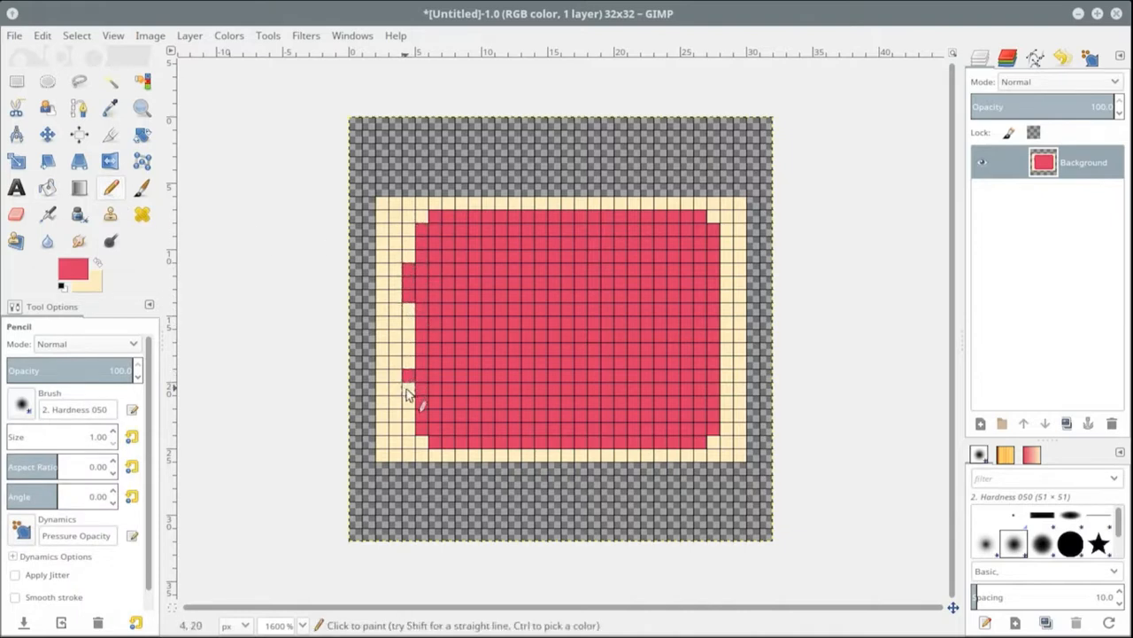
drag(408, 392, 410, 417)
click(396, 416)
click(399, 429)
Set the foreground colour to light pink ff8cad and bucket-fill the dark pink area with it
click(74, 269)
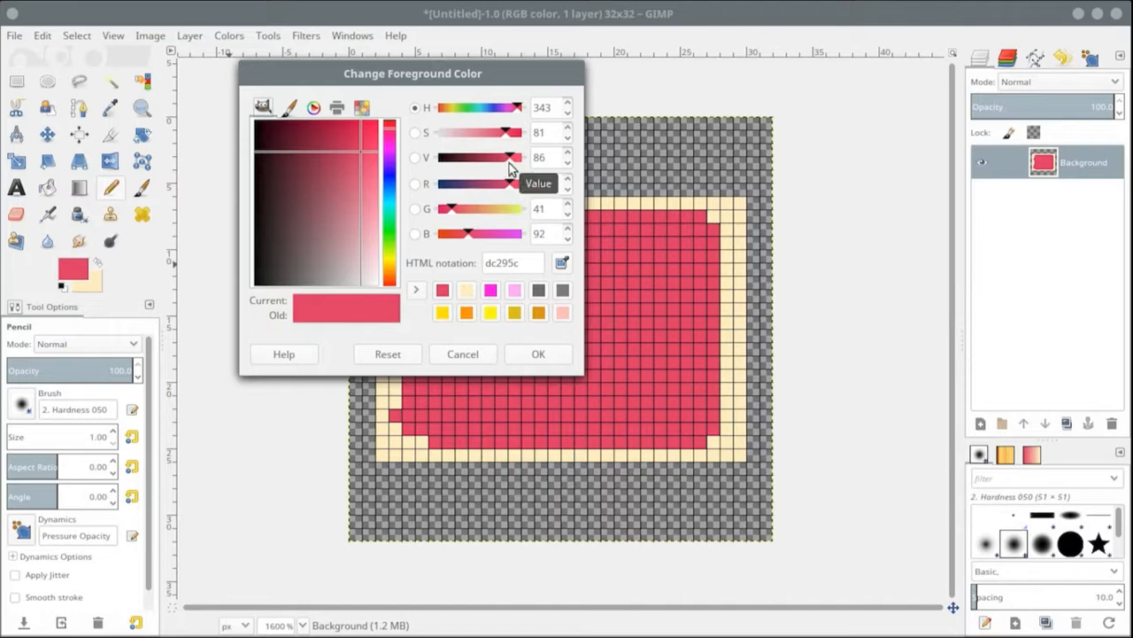
drag(512, 165, 526, 192)
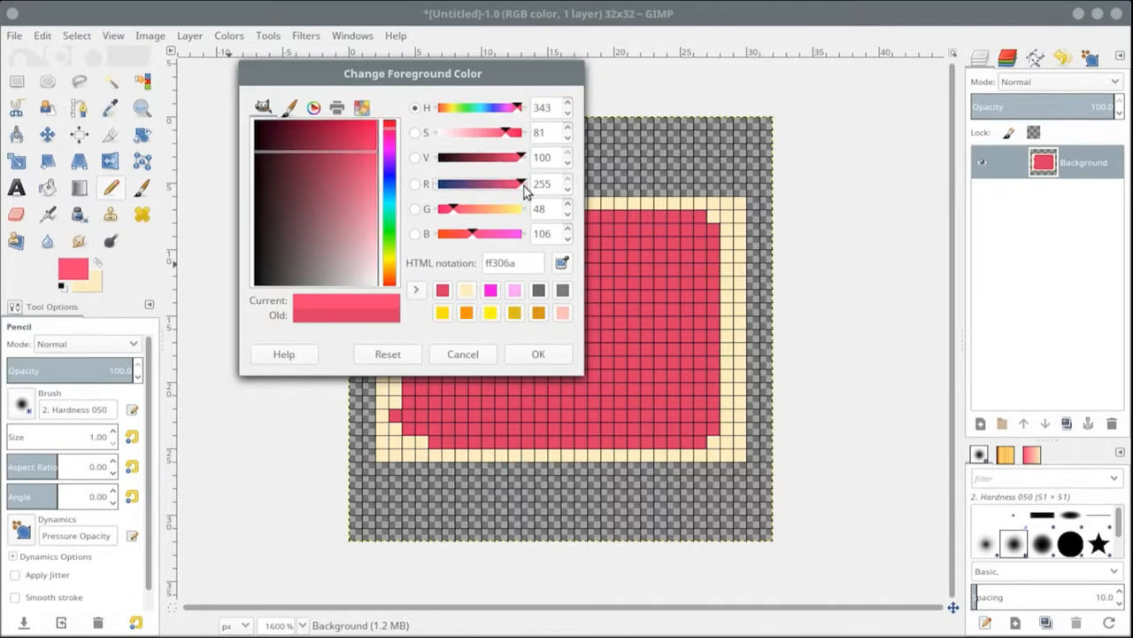
drag(507, 137, 475, 142)
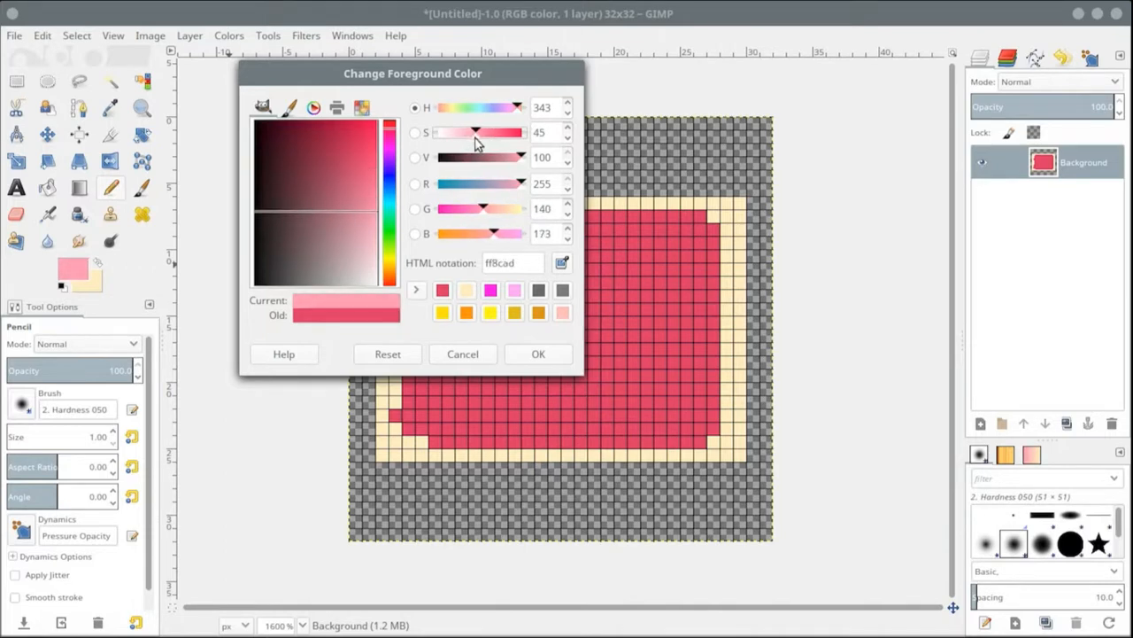
click(538, 355)
click(48, 188)
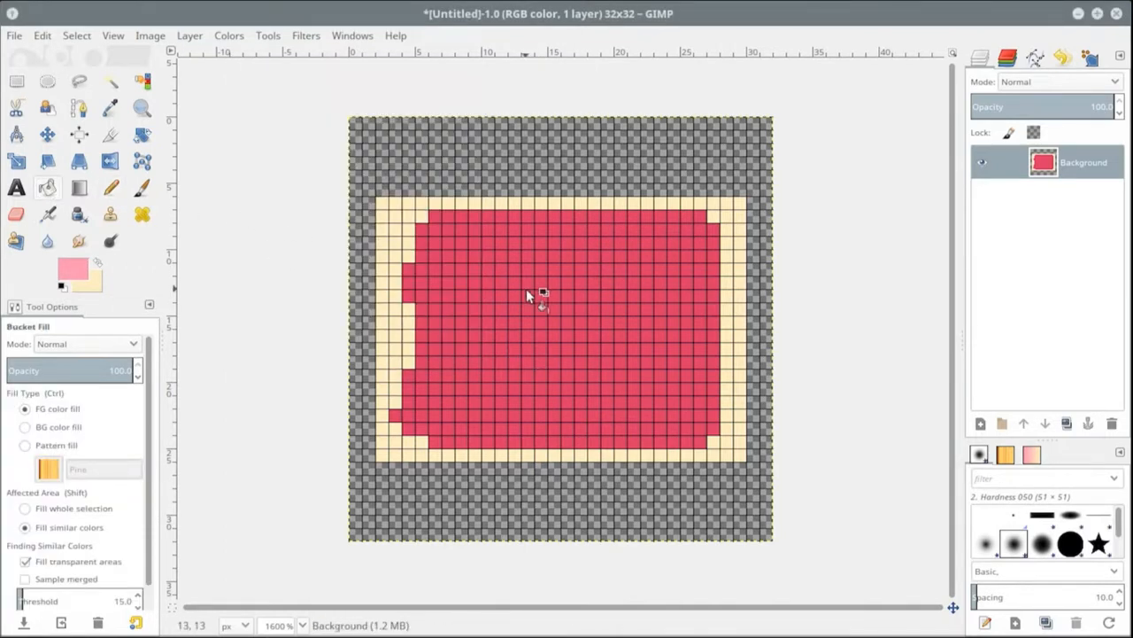
click(484, 355)
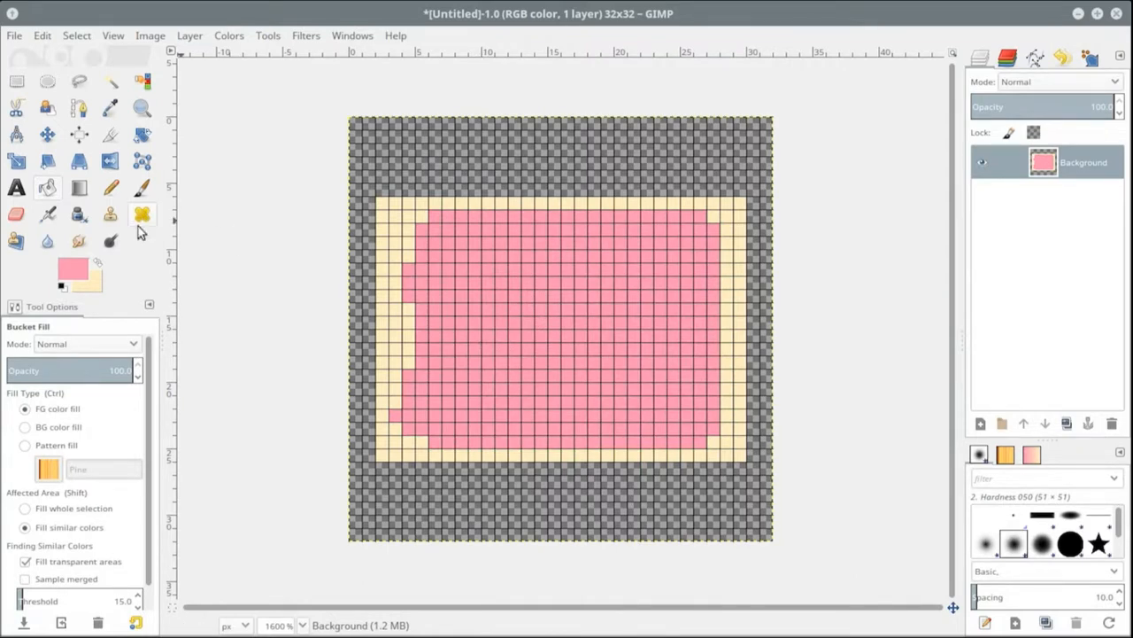
Set the foreground colour back to the recently used dark pink and switch to the Pencil tool
click(78, 268)
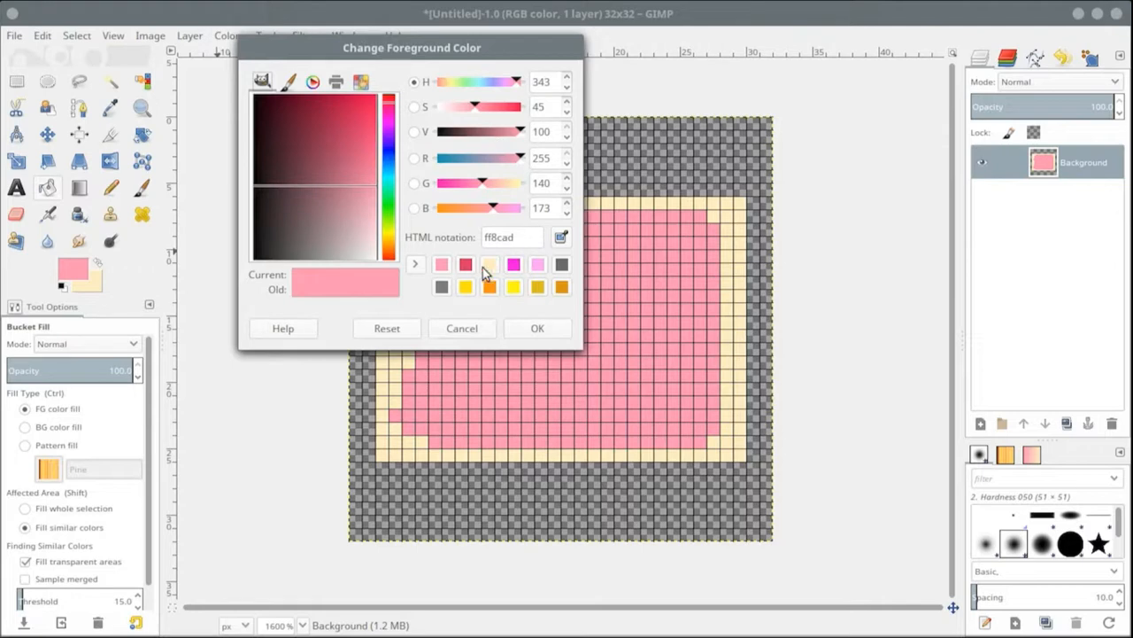
click(466, 264)
click(535, 328)
click(110, 188)
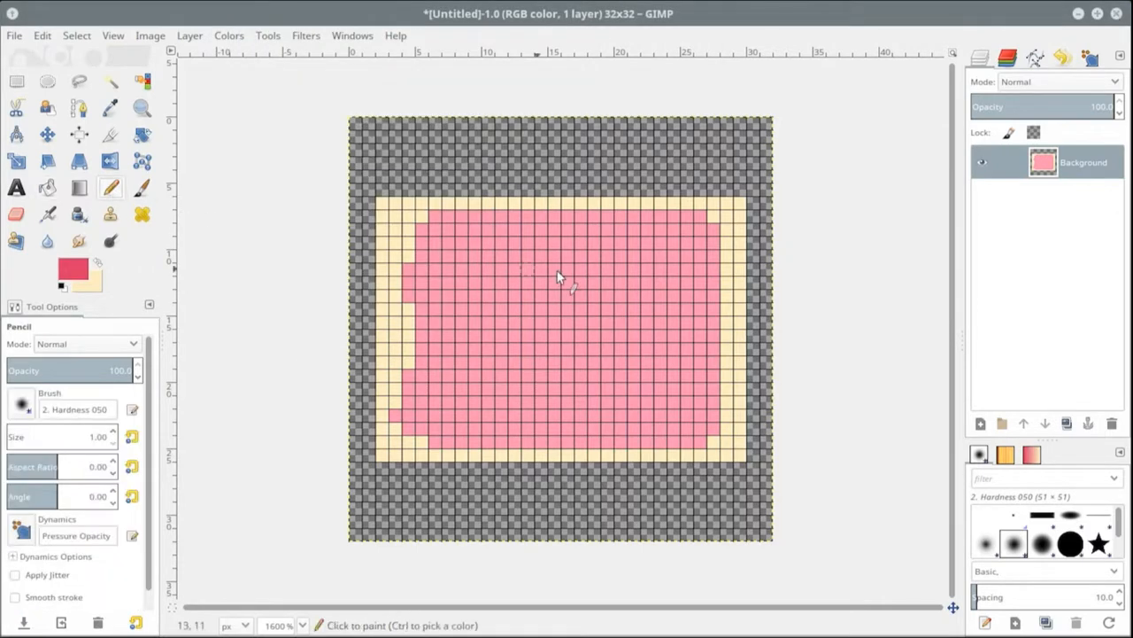
Scatter single dark pink pixels across the whole light pink area with the Pencil
click(515, 256)
click(488, 322)
click(607, 362)
click(687, 241)
click(554, 296)
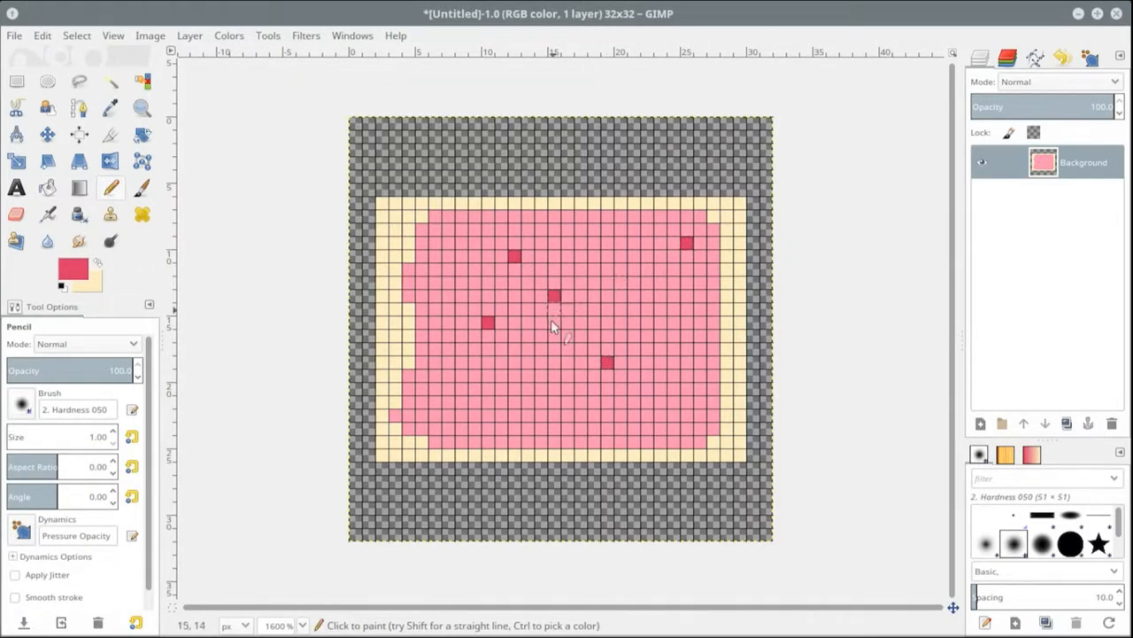
click(525, 413)
click(554, 389)
click(488, 388)
click(461, 255)
click(607, 241)
click(435, 402)
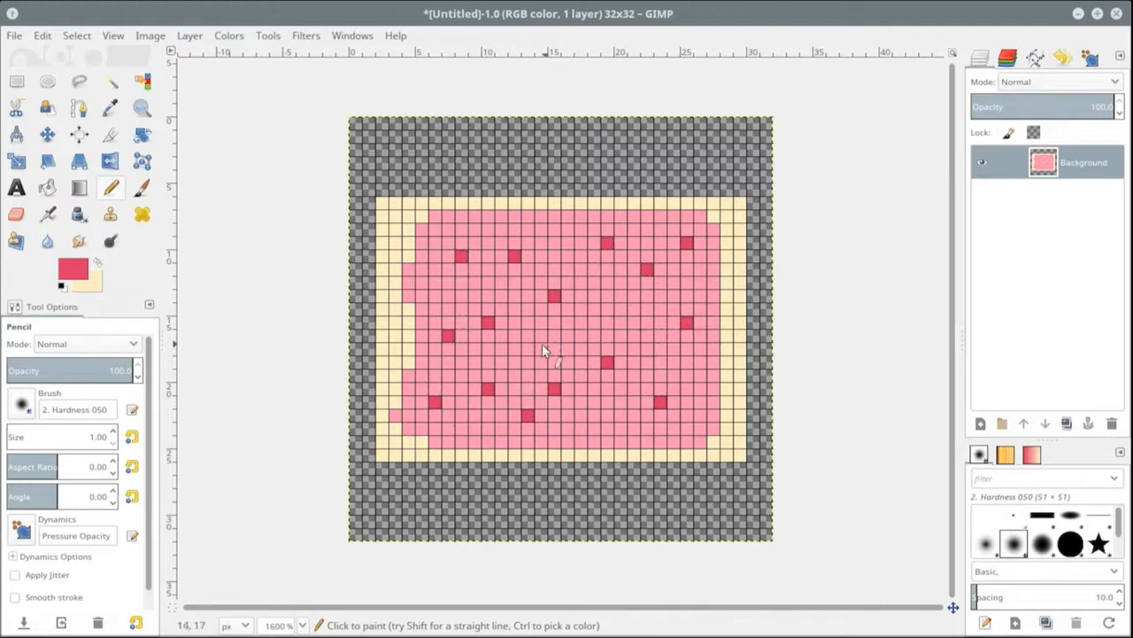
click(621, 428)
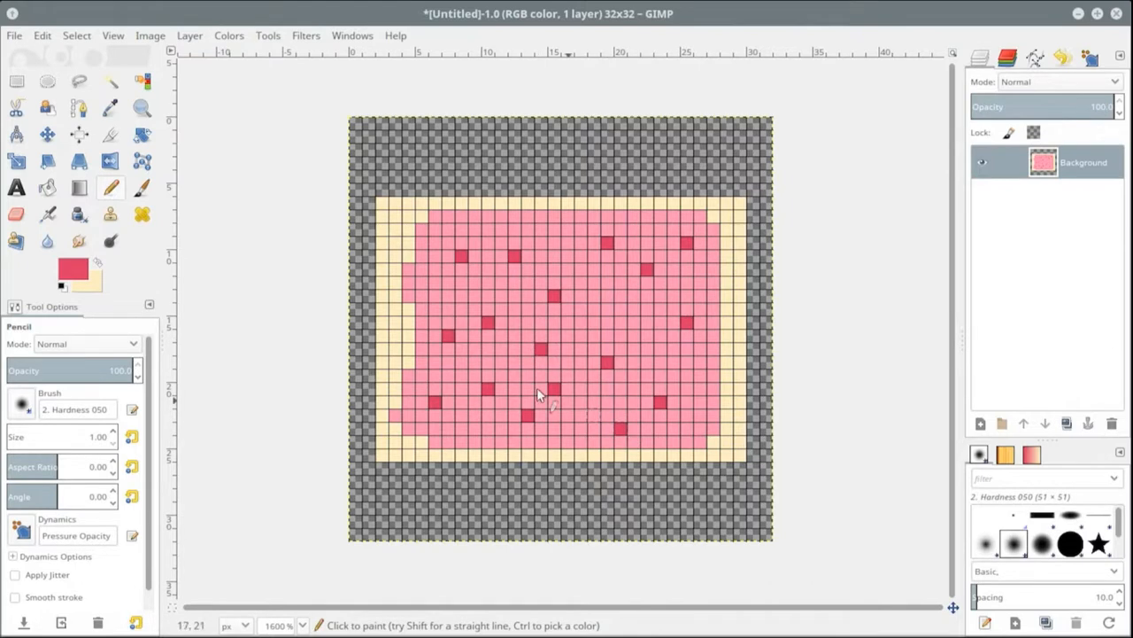
click(563, 231)
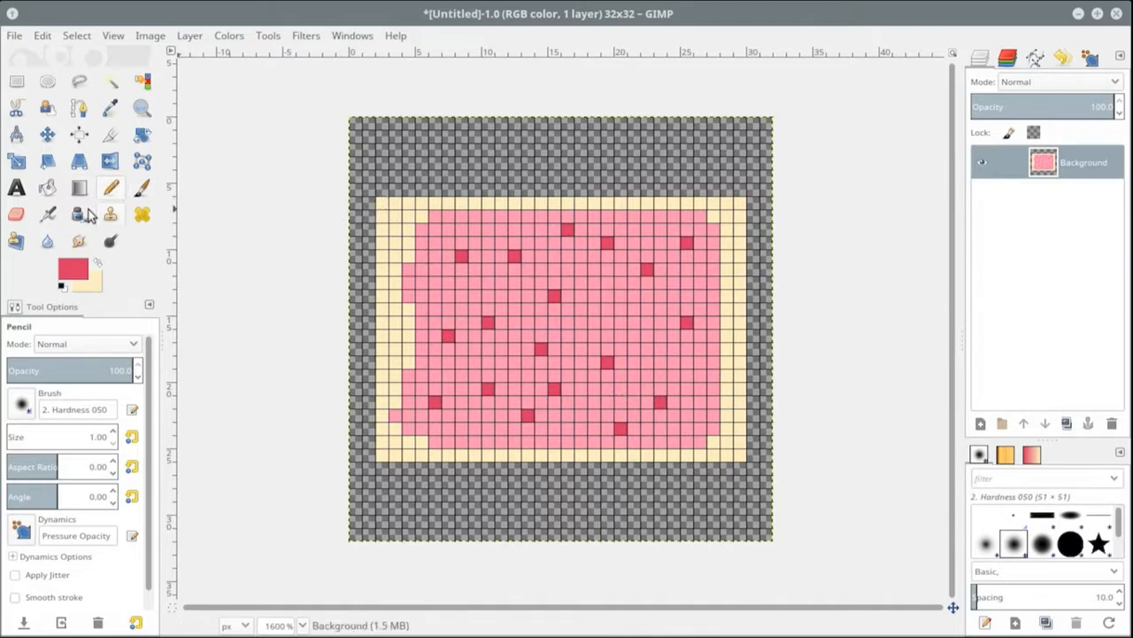
Try the Eraser on the cream pixels near the frame's upper-left corner and turn on its Hard edge option
click(21, 215)
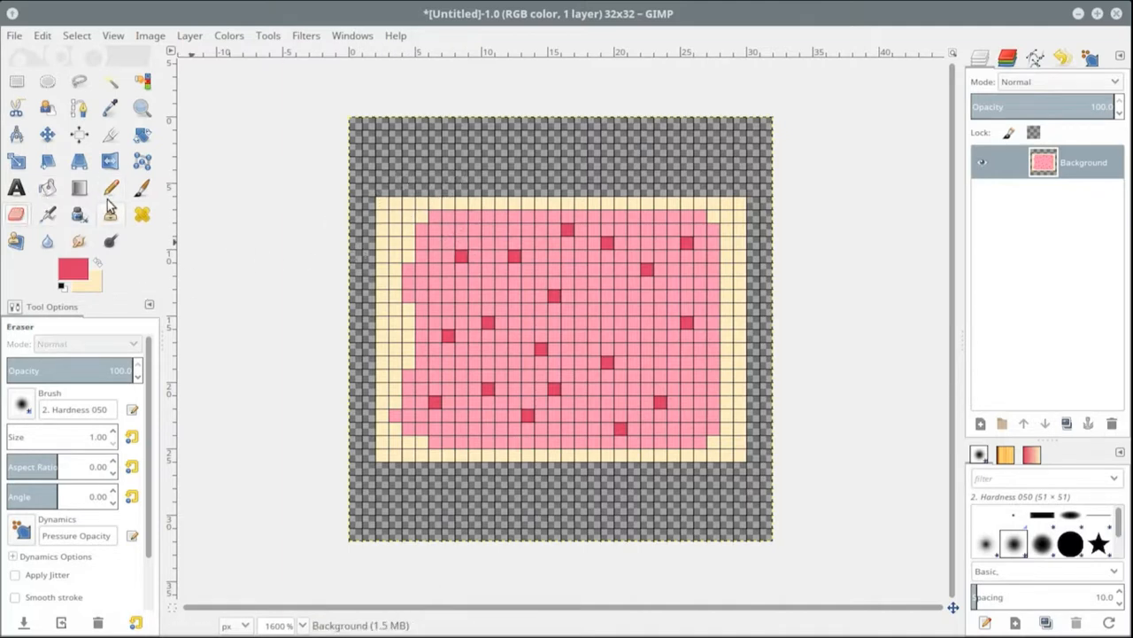
key(n)
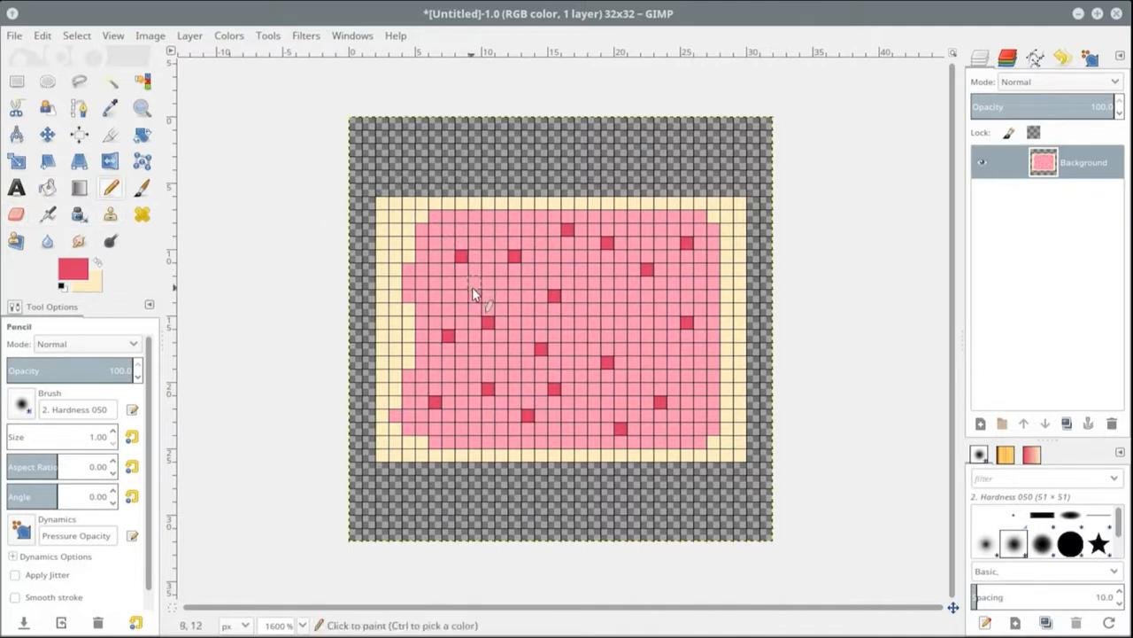
scroll(472, 287, up, 2)
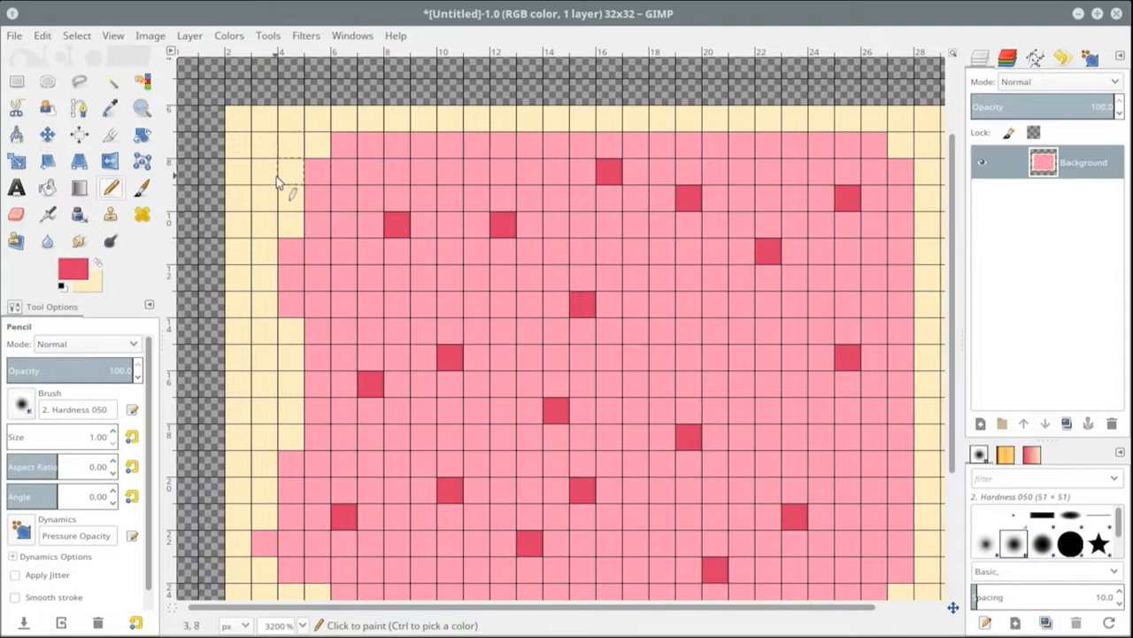
click(15, 214)
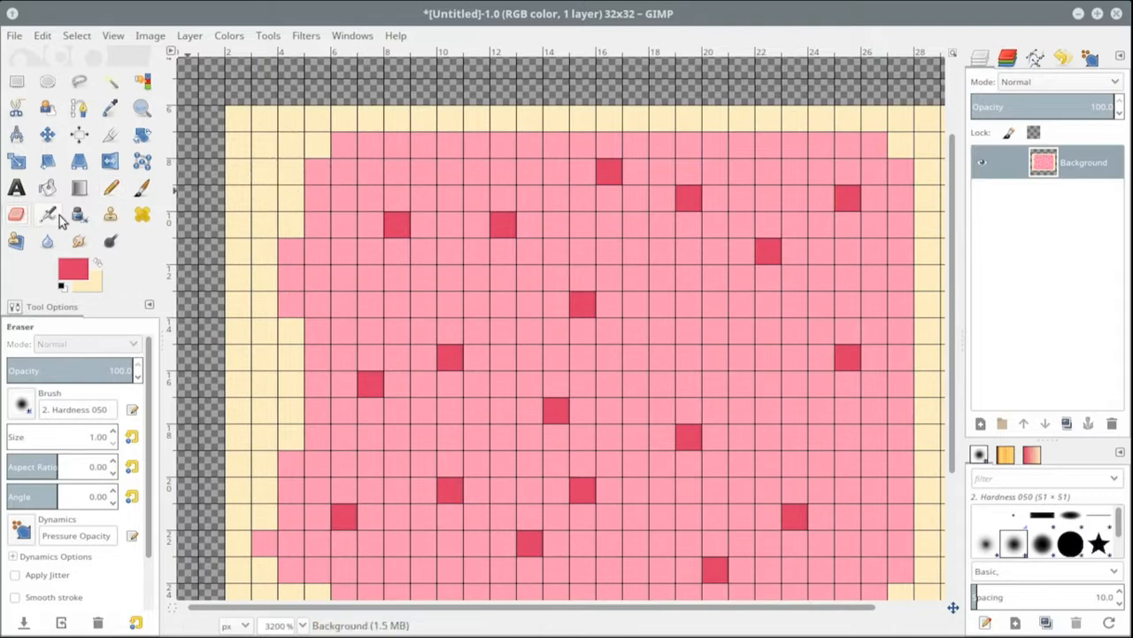
click(315, 140)
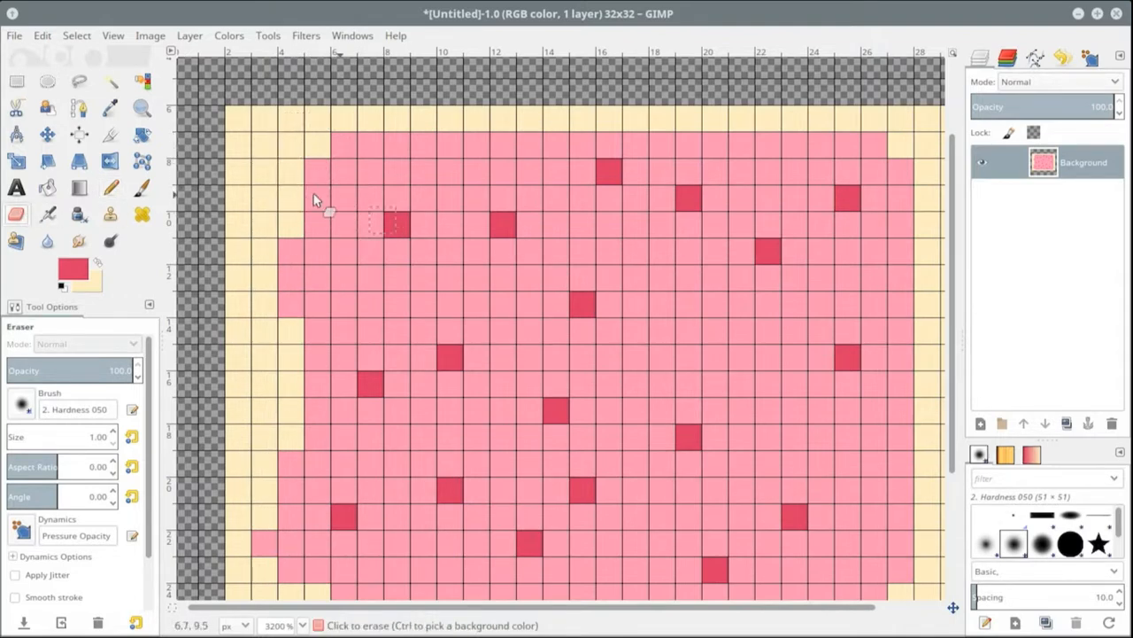
scroll(131, 458, down, 2)
scroll(132, 459, down, 1)
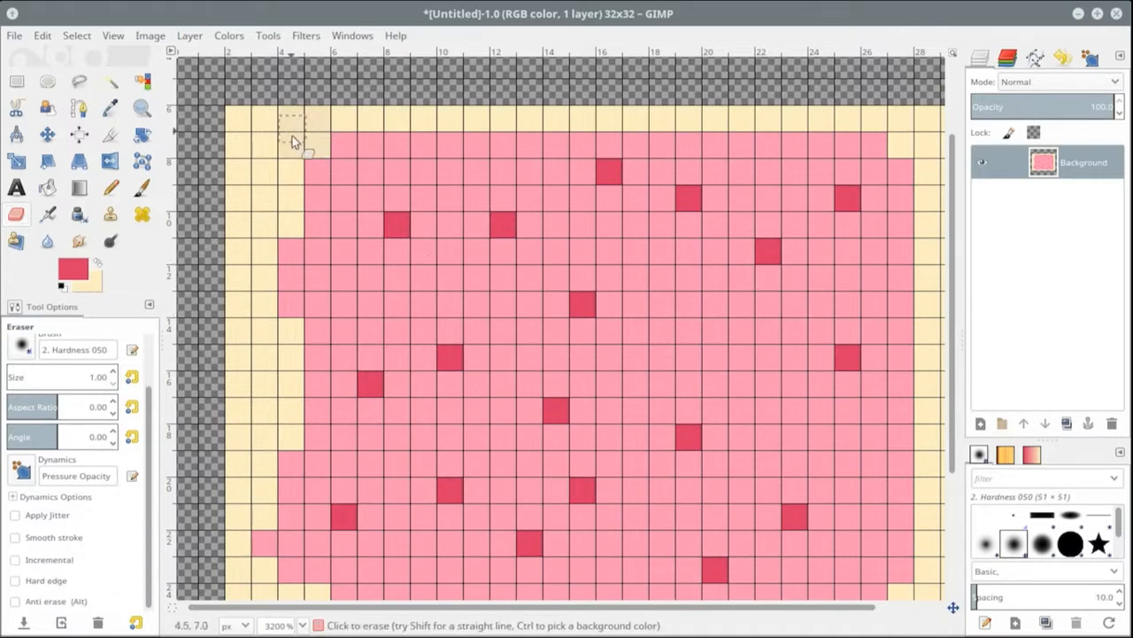
click(315, 139)
click(16, 581)
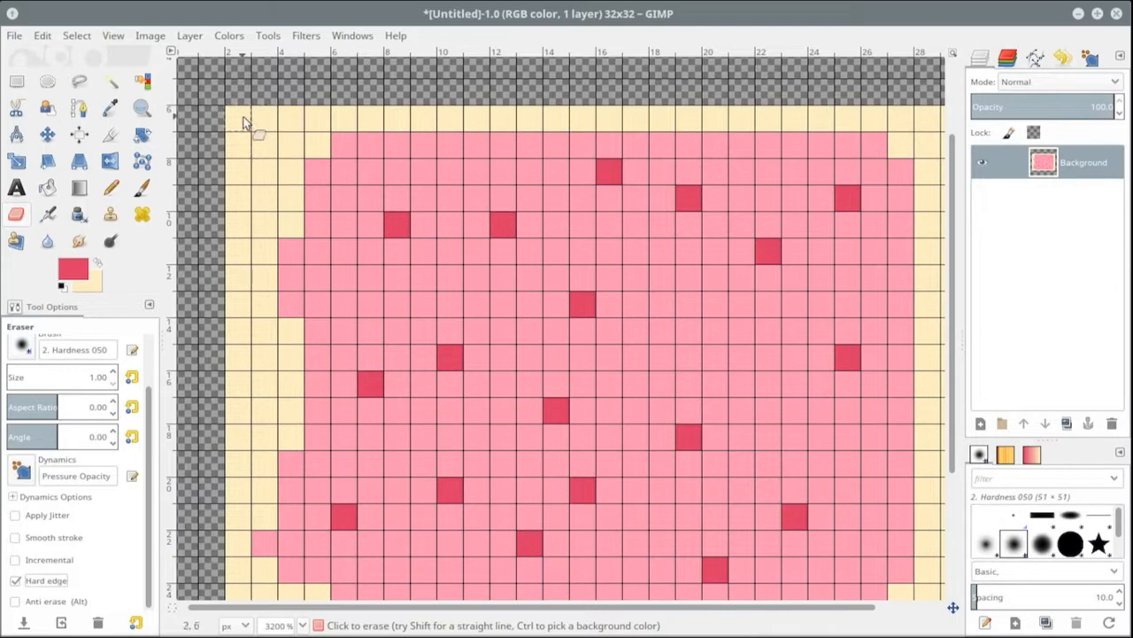
Round the cream frame by erasing its outermost pixel at each of the four corners
scroll(430, 222, down, 3)
ctrl+scroll(424, 218, down, 1)
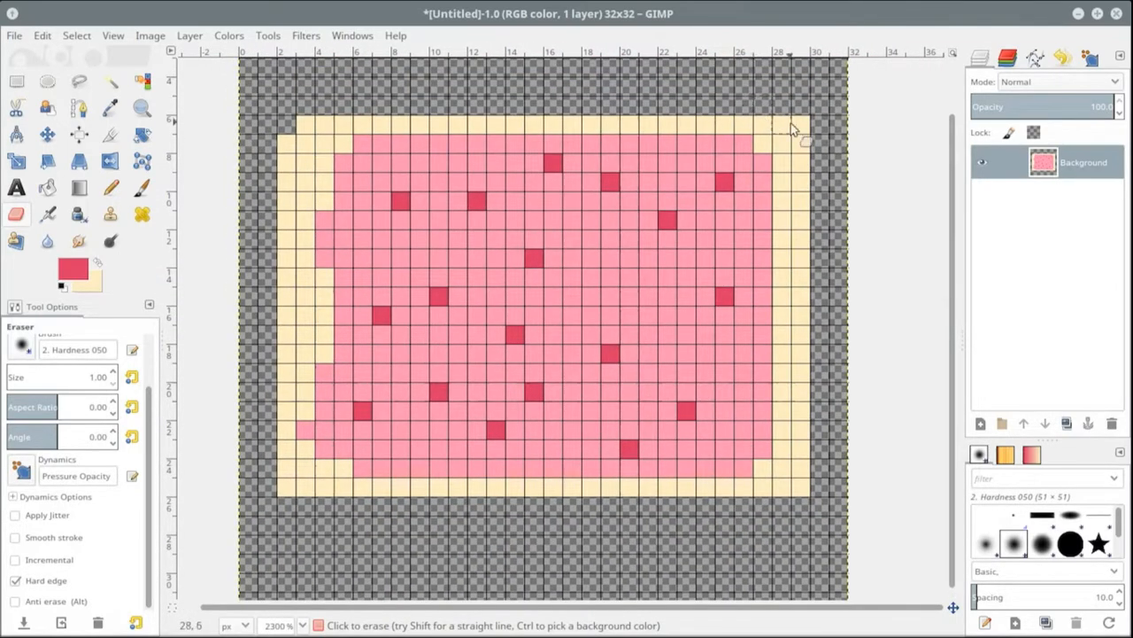
click(801, 130)
click(803, 487)
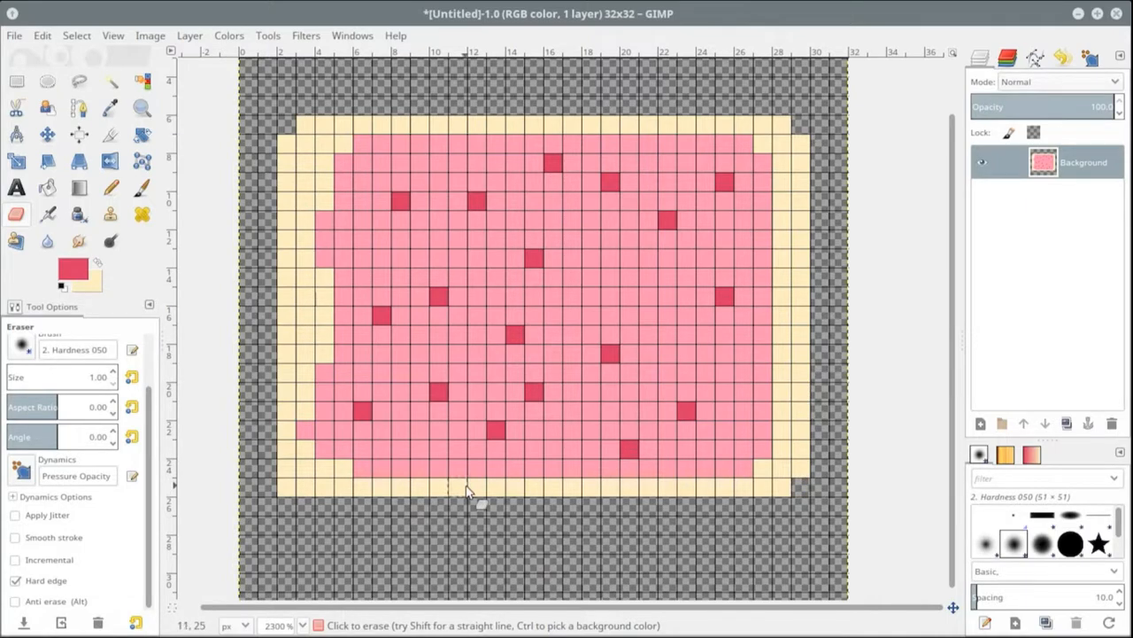
click(285, 489)
Hide the pixel grid over the canvas to view the pastry sprite without grid lines
mouse_move(473, 346)
mouse_down()
mouse_move(463, 425)
mouse_move(463, 366)
mouse_move(452, 359)
mouse_up()
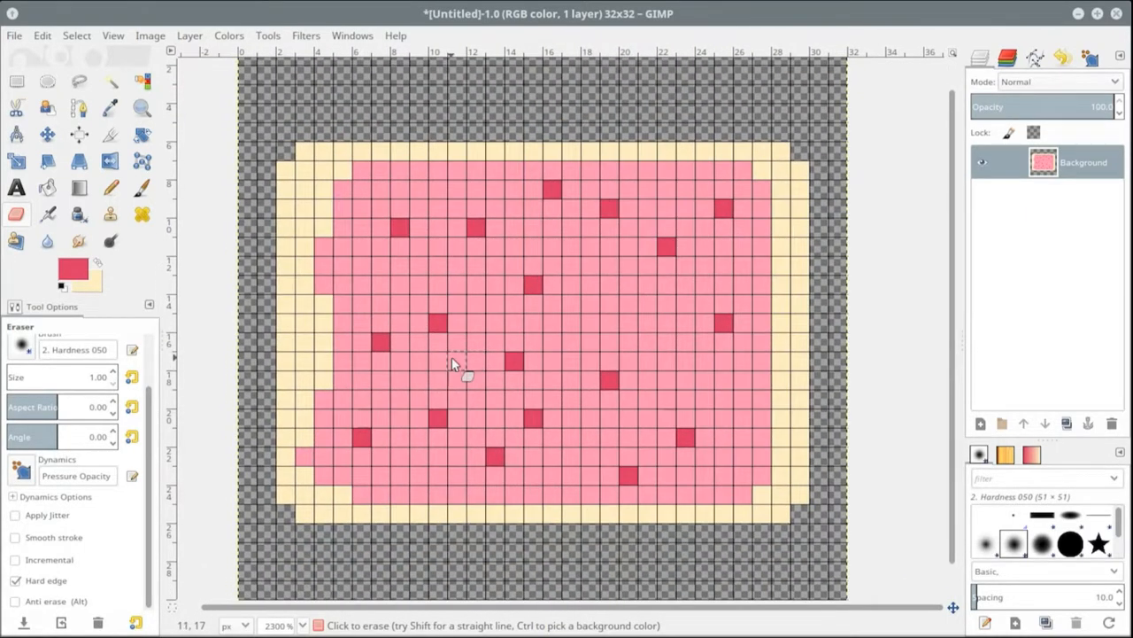
scroll(451, 356, down, 3)
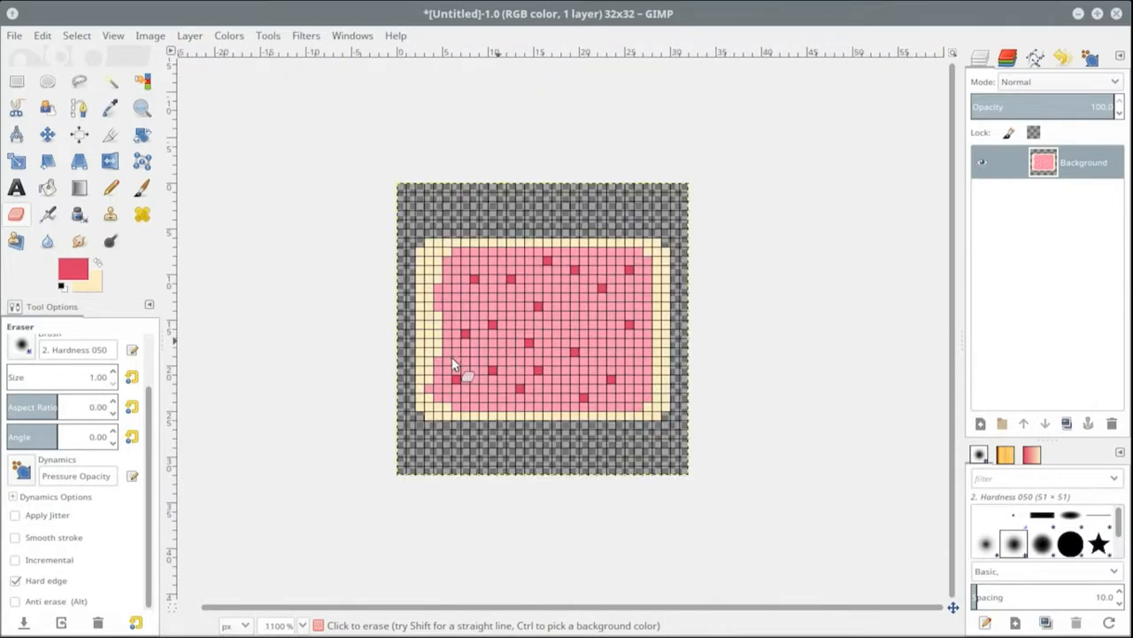
click(89, 37)
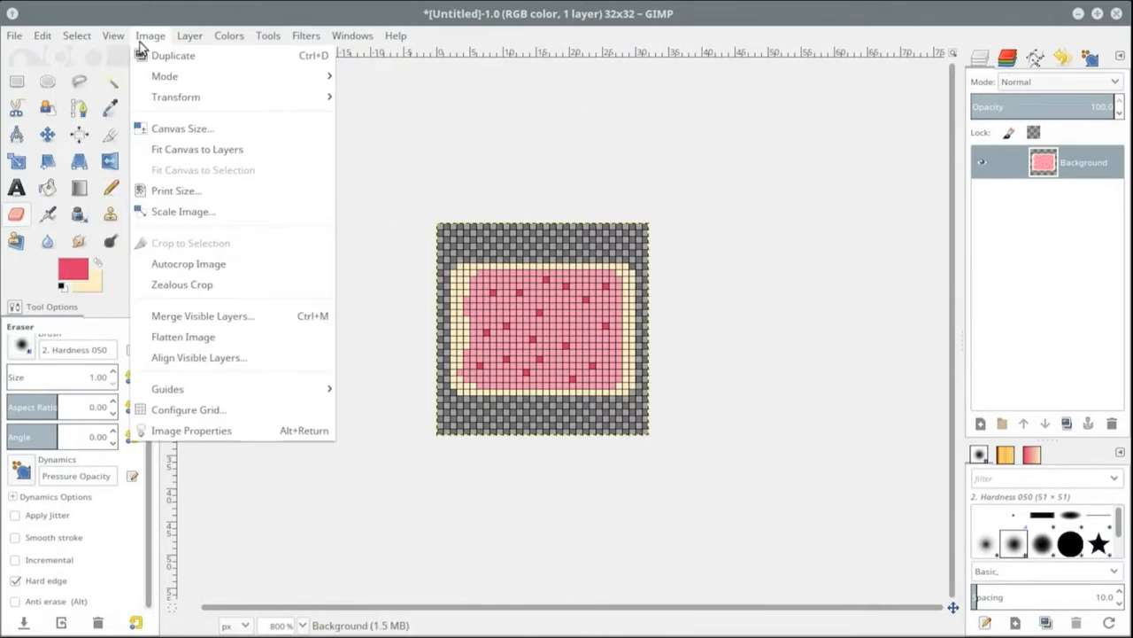
mouse_move(113, 35)
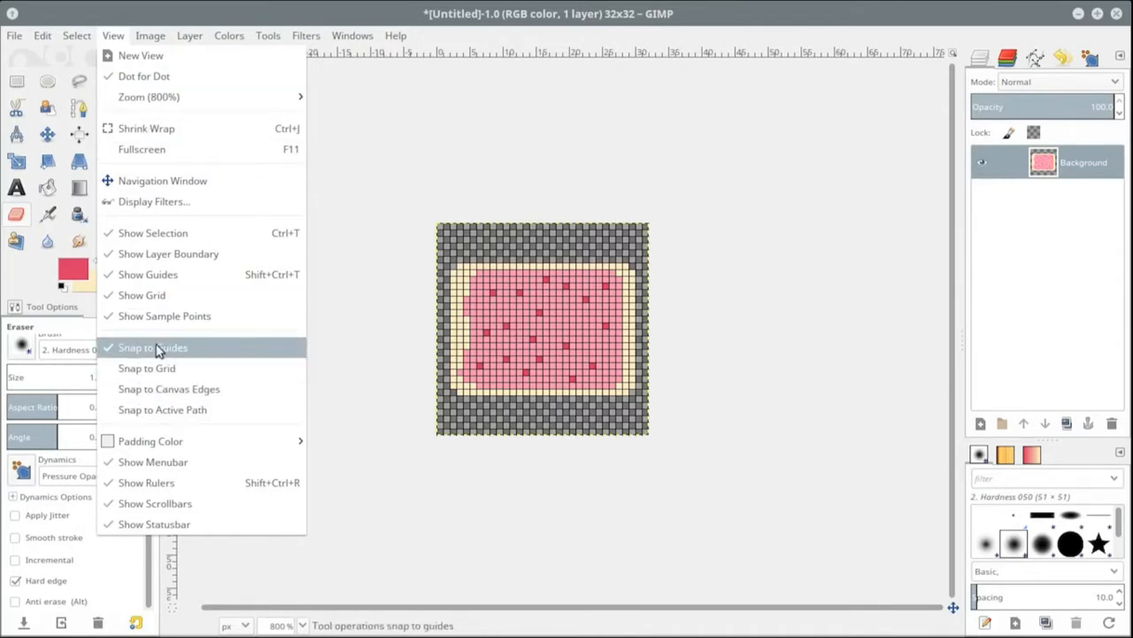
click(158, 299)
scroll(374, 355, up, 1)
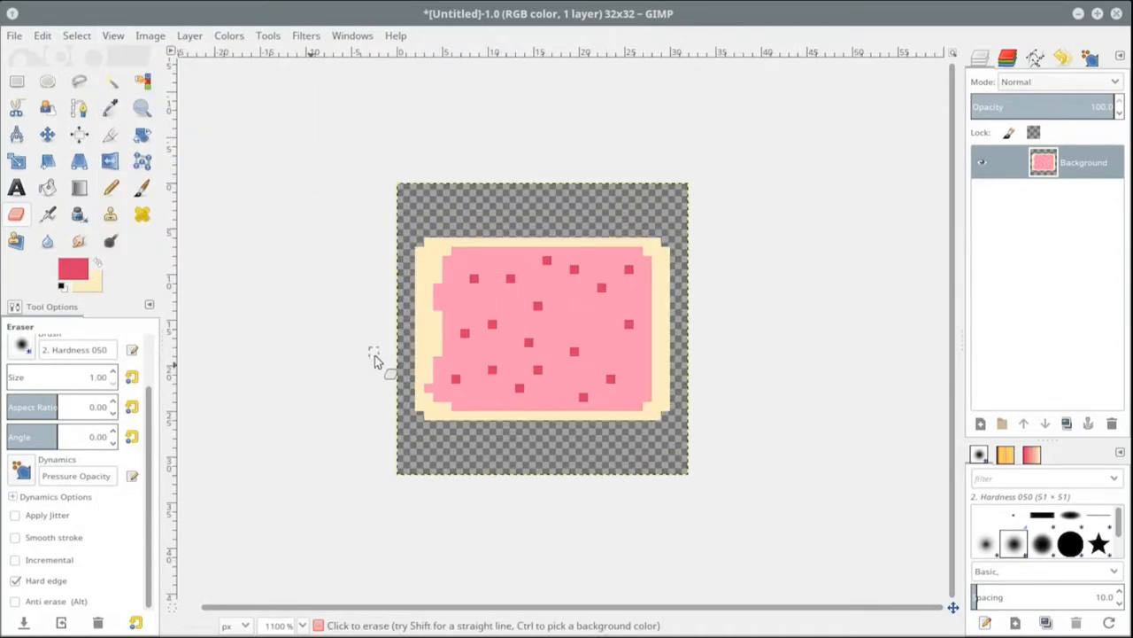
scroll(374, 355, down, 4)
key(5)
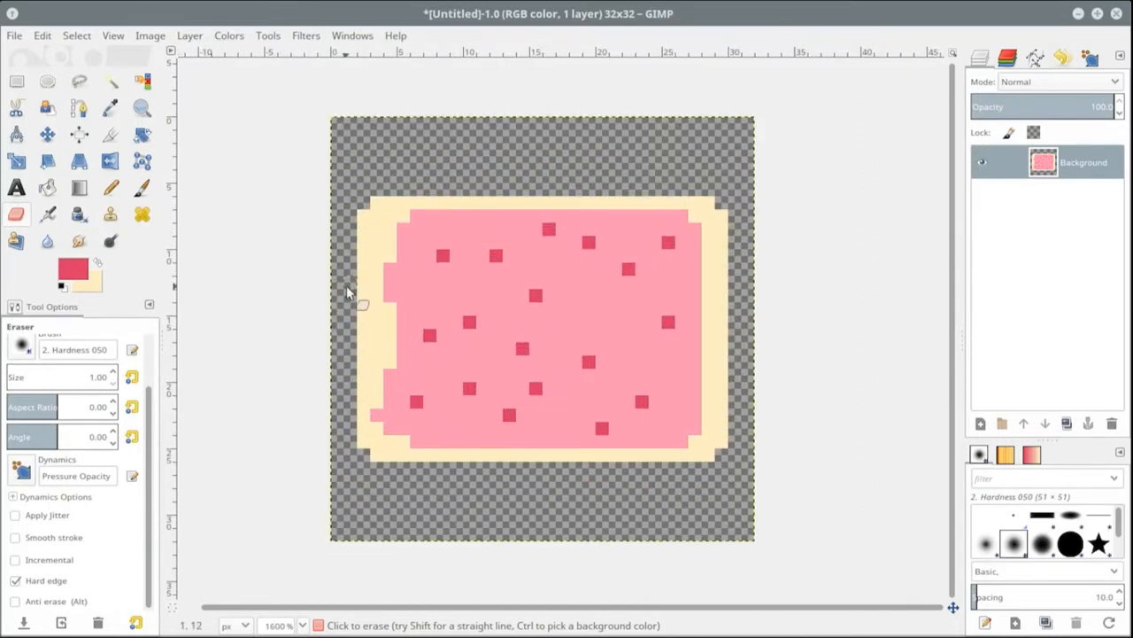
Select the light pink filling with Fuzzy Select and add all dark pink specks to the selection with Select by Color
click(110, 82)
click(508, 295)
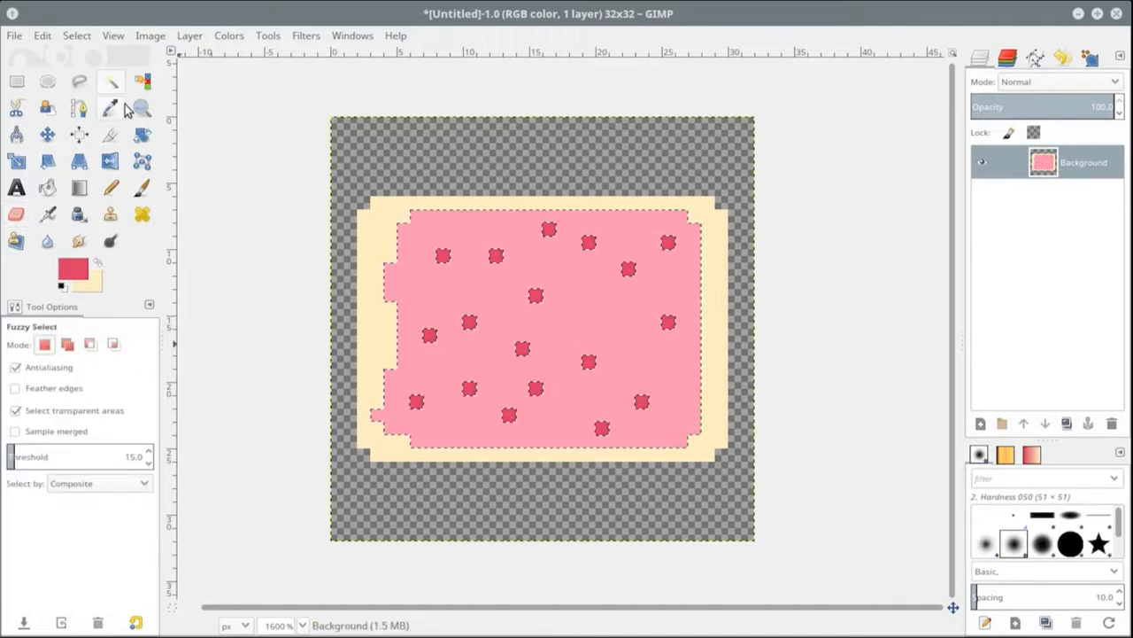
click(144, 82)
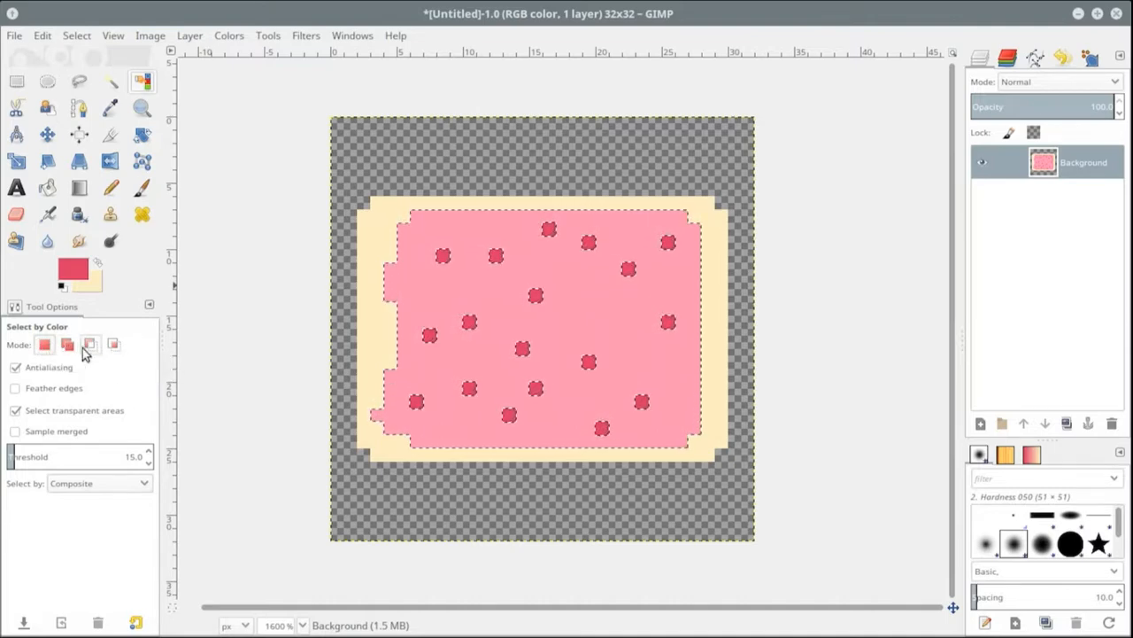
click(68, 345)
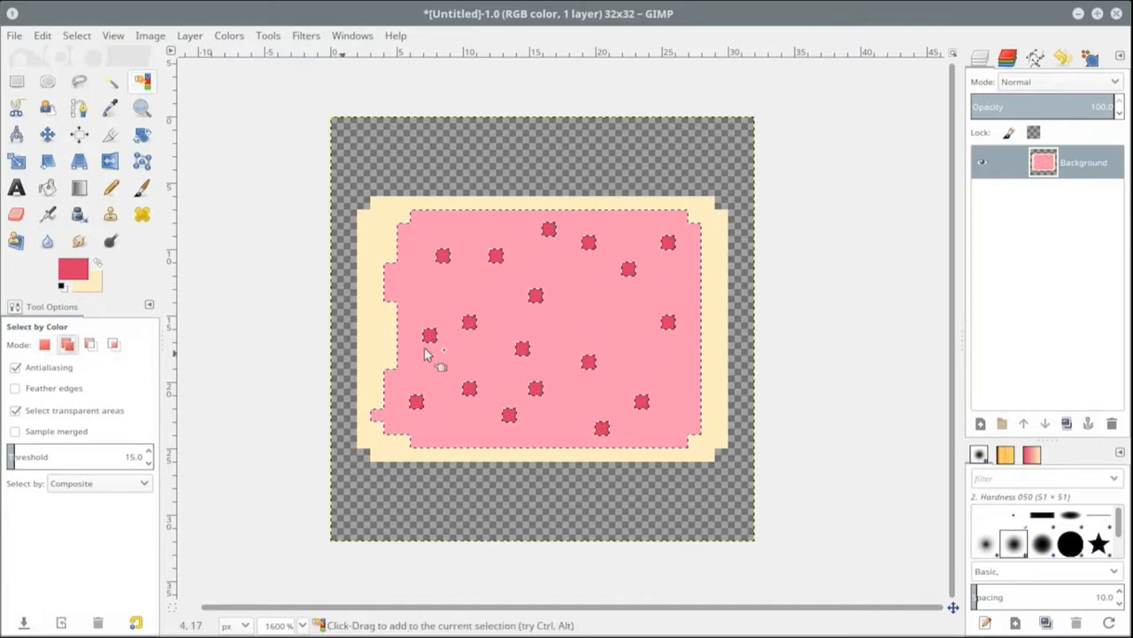
click(468, 324)
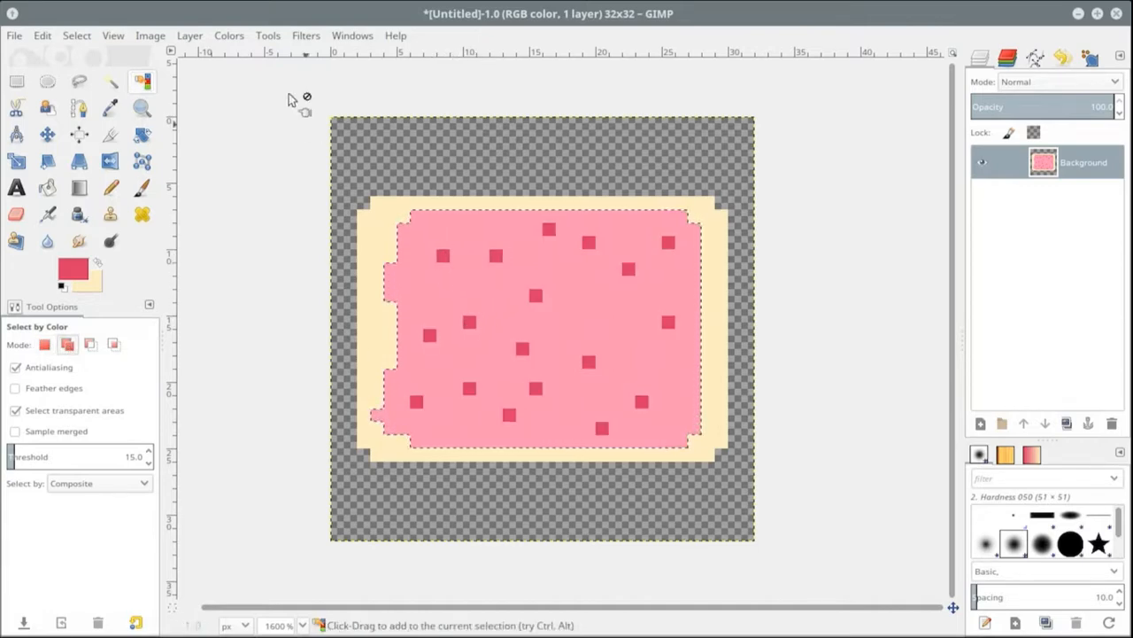
Try the Pick noise filter on the selected filling with random seed 10, 50% randomization and 1 repeat, and undo it
click(270, 36)
click(303, 40)
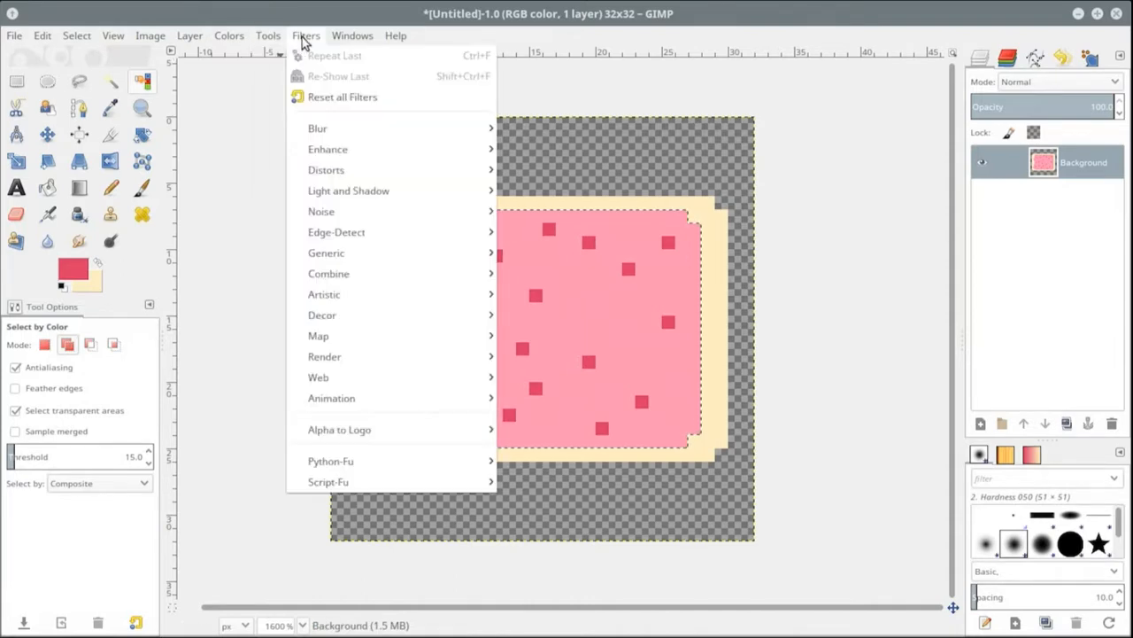
mouse_move(337, 133)
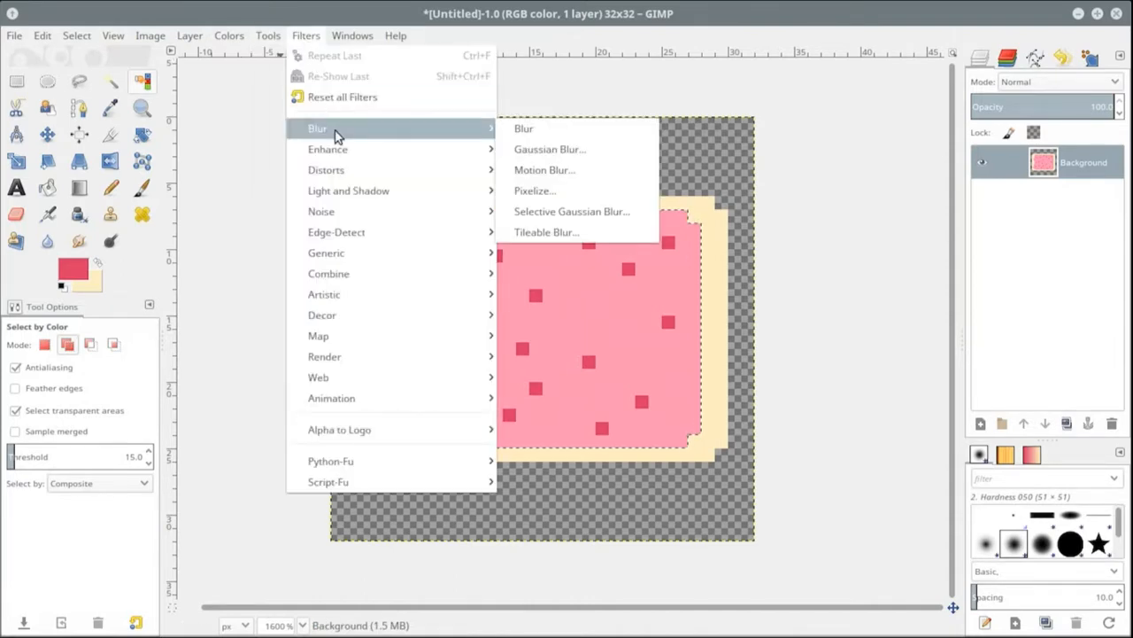
mouse_move(330, 152)
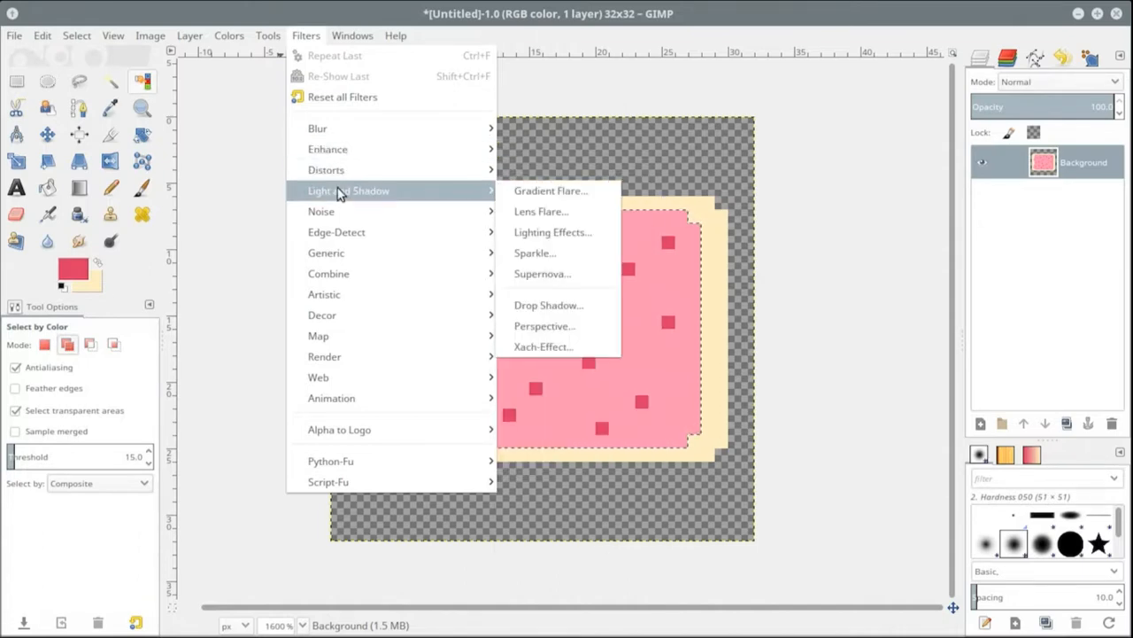
mouse_move(343, 217)
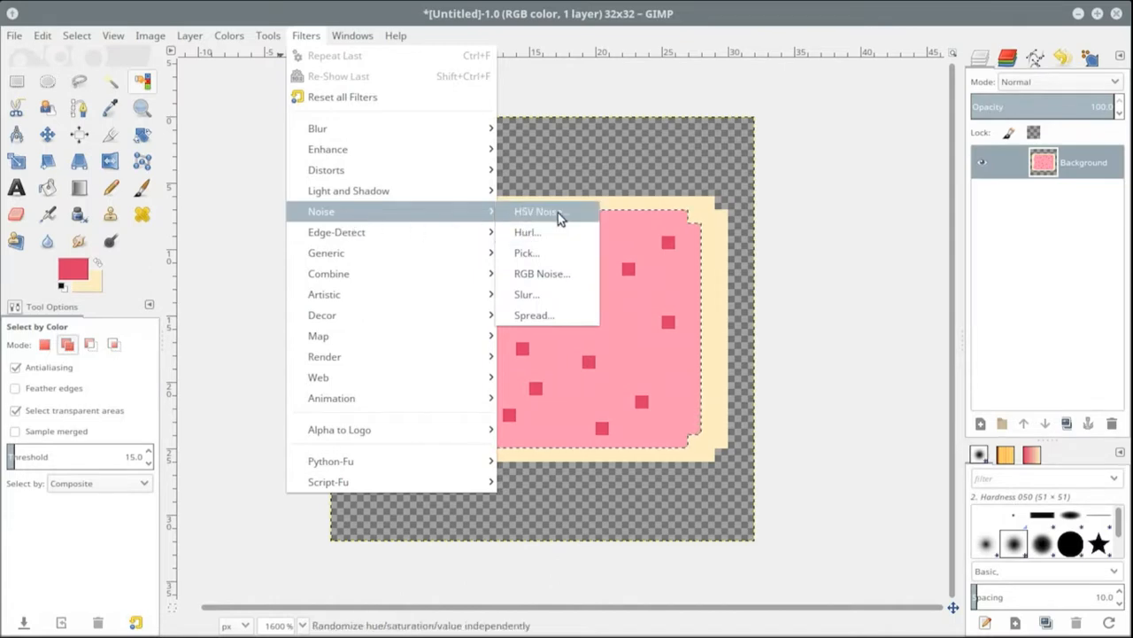
click(528, 253)
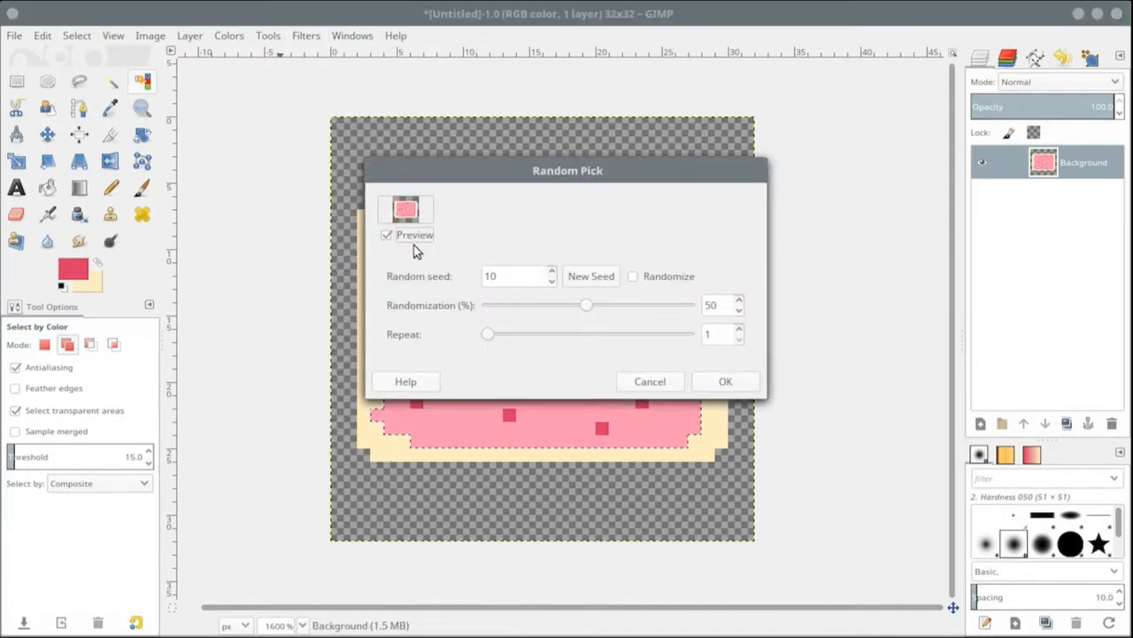
drag(407, 217, 497, 156)
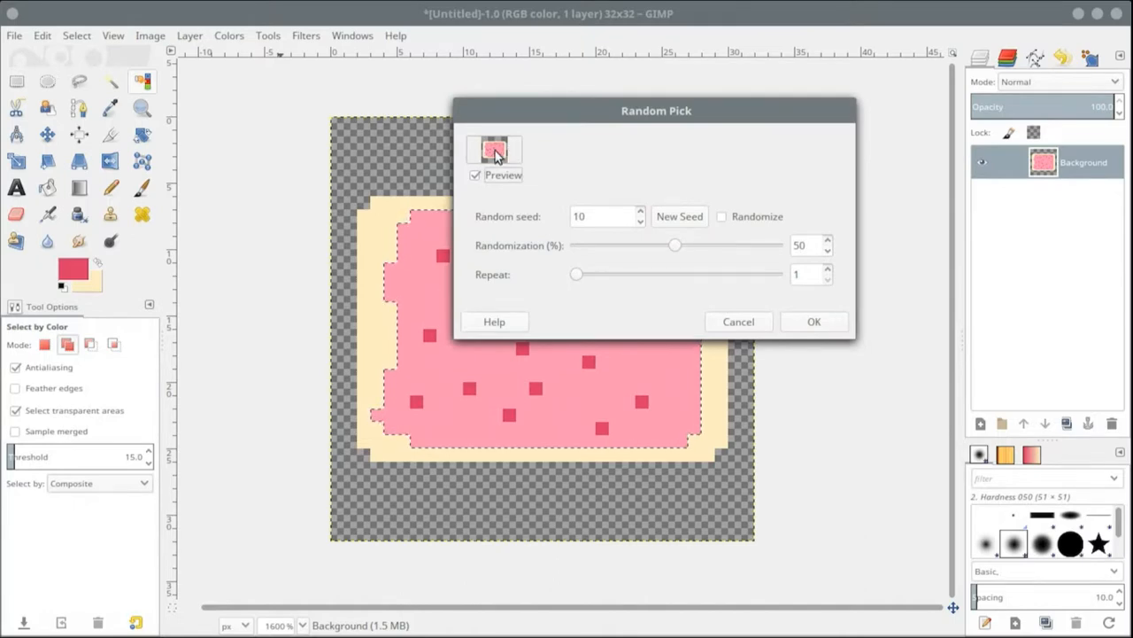
click(811, 322)
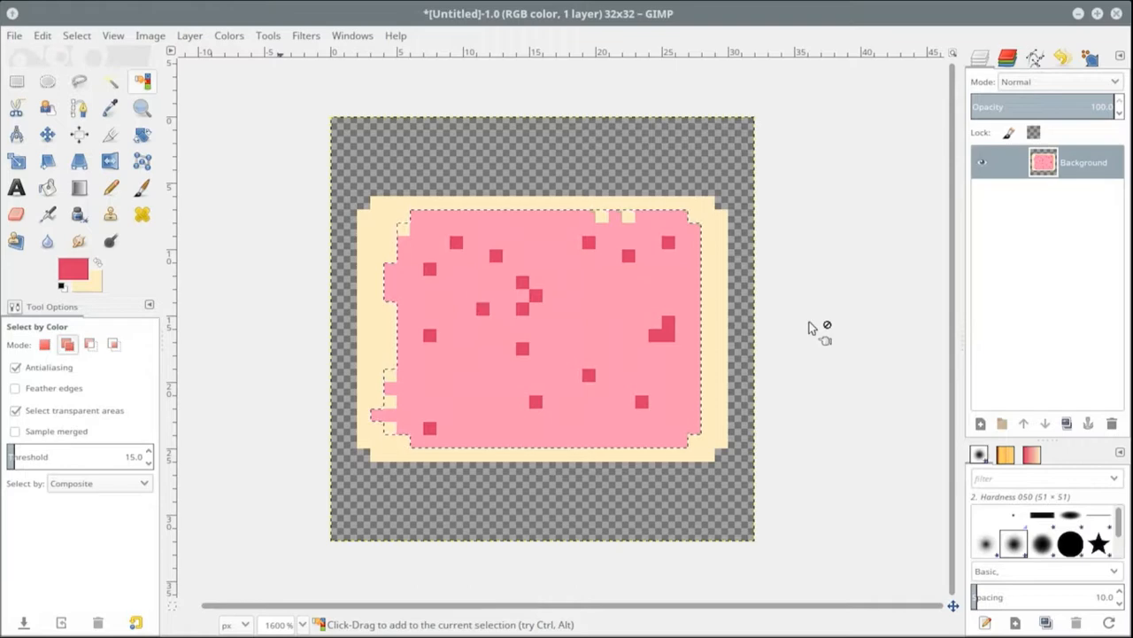
key(ctrl+f)
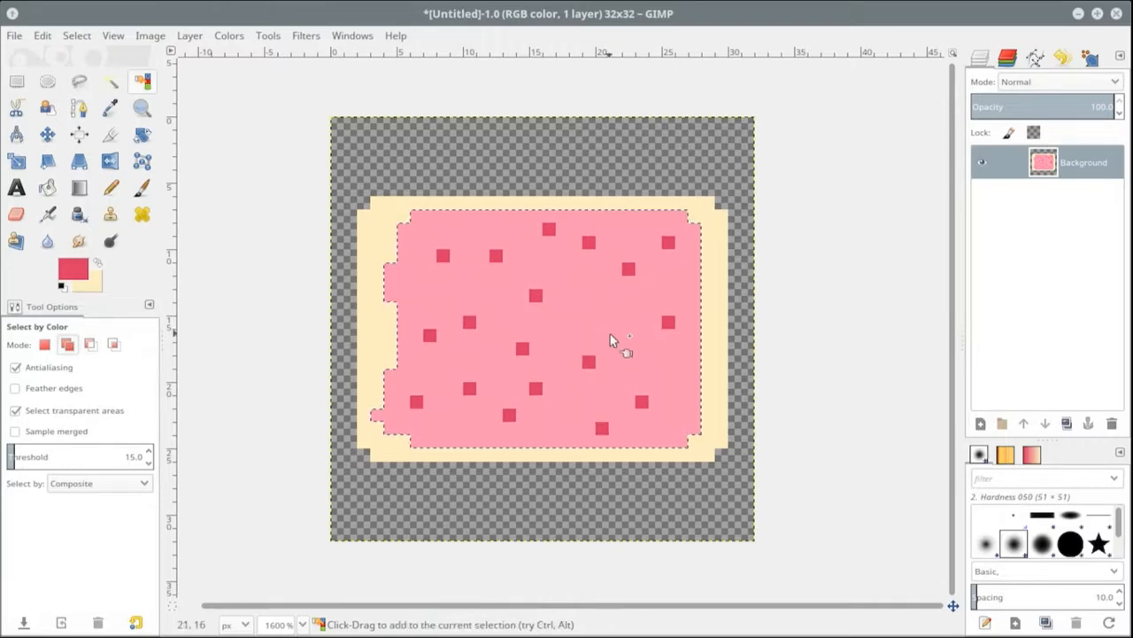
Try the Cartoon filter on the selected filling with mask radius 7.00 and percent black 0.200, and undo it
click(264, 39)
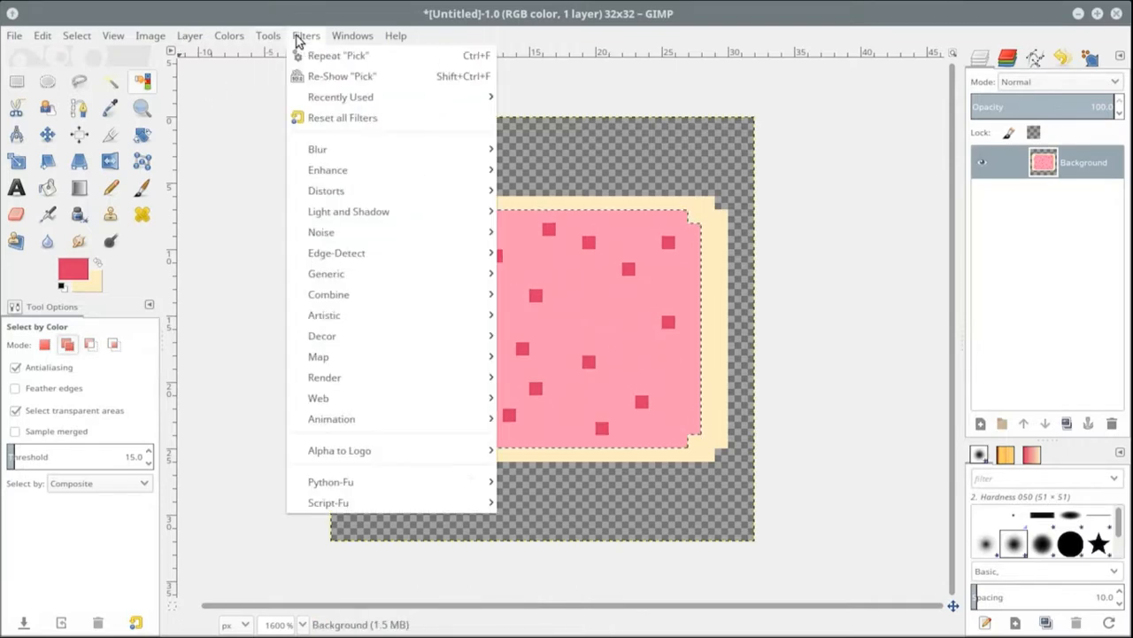
mouse_move(372, 296)
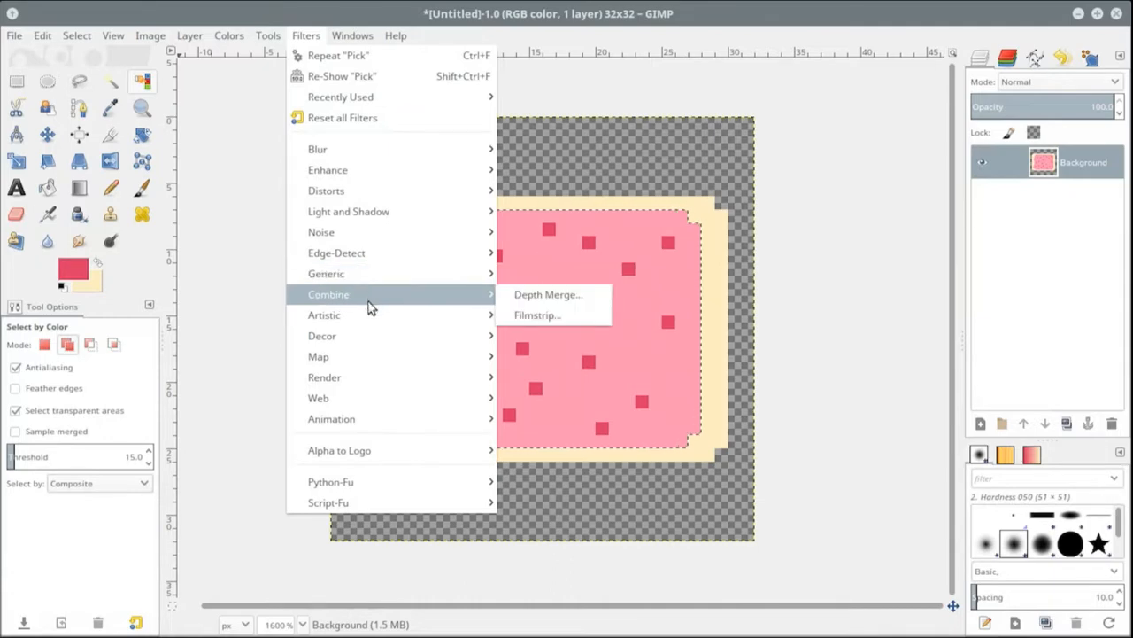
mouse_move(372, 317)
click(534, 334)
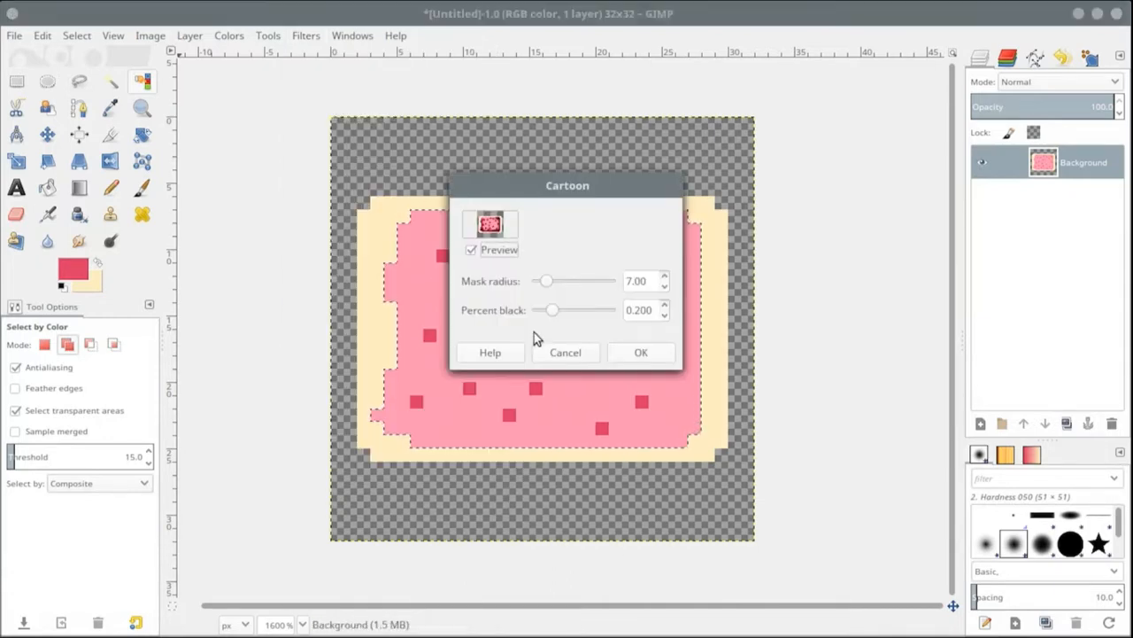
click(631, 353)
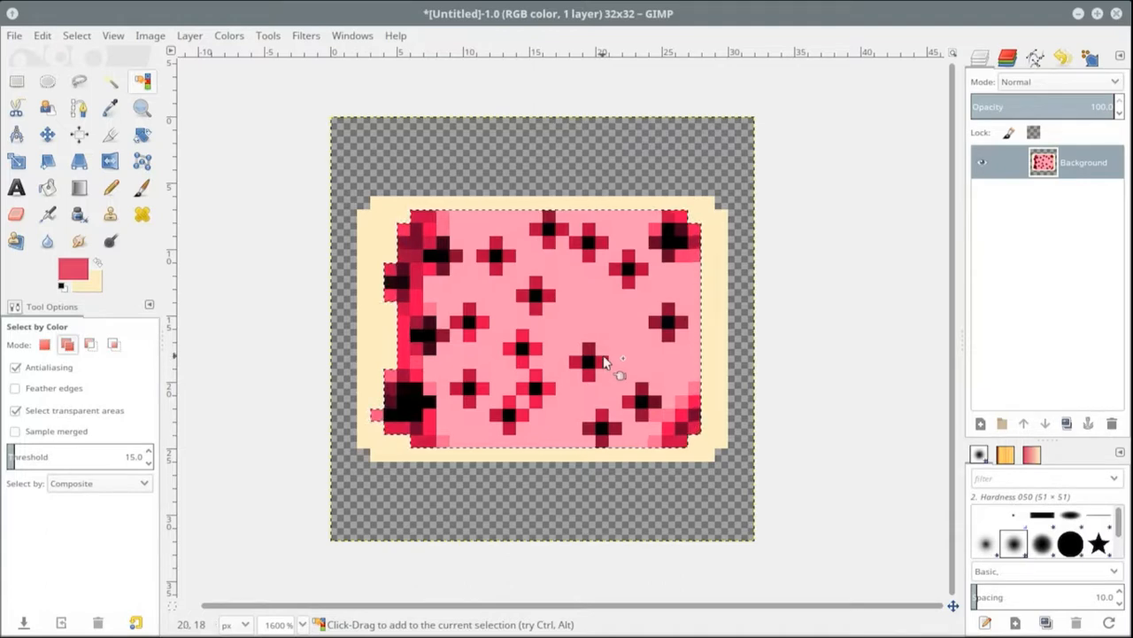
scroll(620, 363, down, 3)
scroll(607, 354, up, 1)
scroll(601, 351, up, 1)
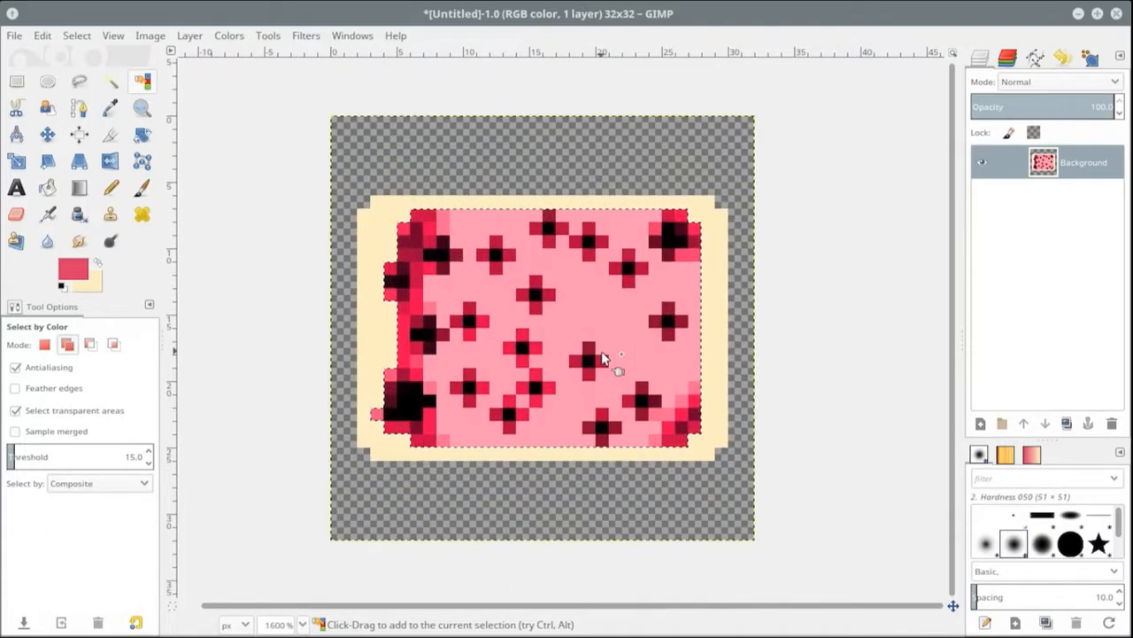
key(ctrl+z)
click(235, 38)
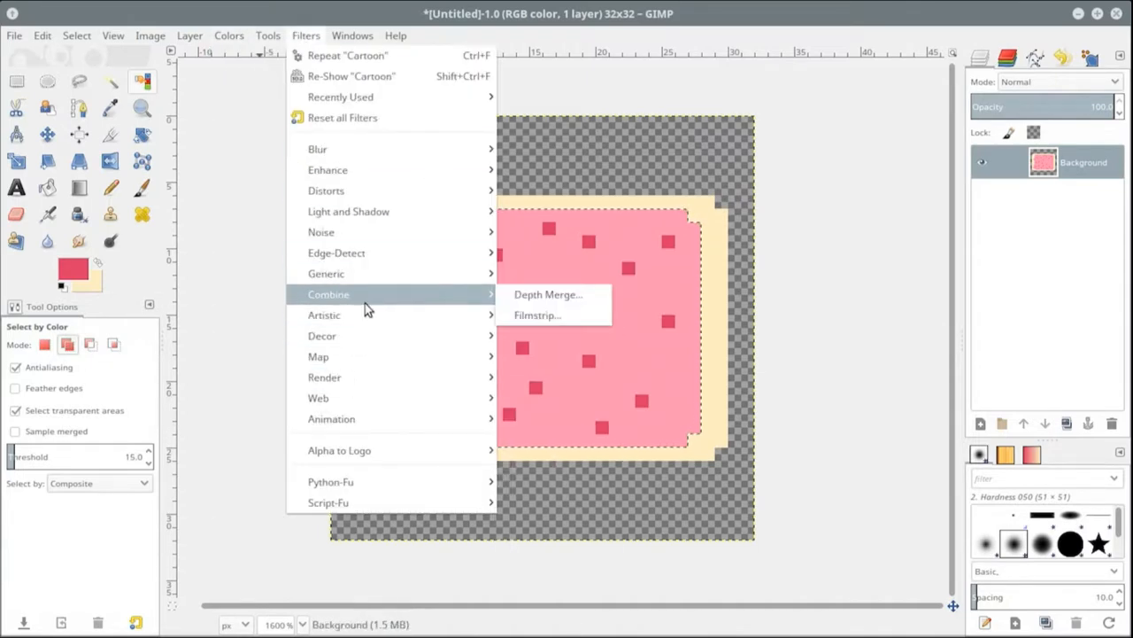
mouse_move(378, 384)
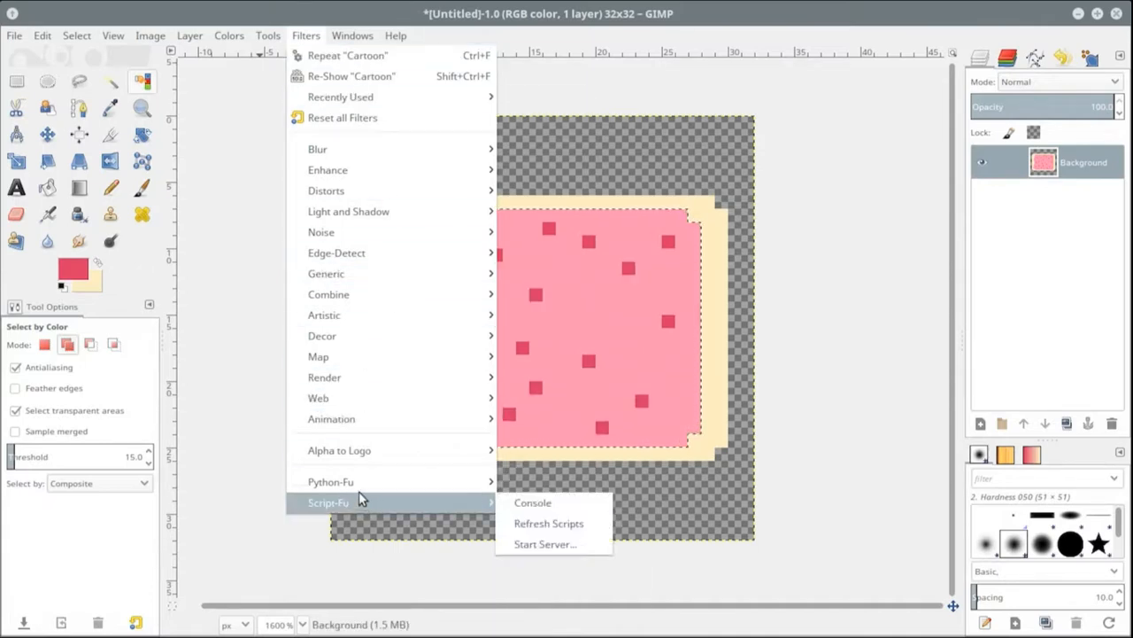
mouse_move(372, 429)
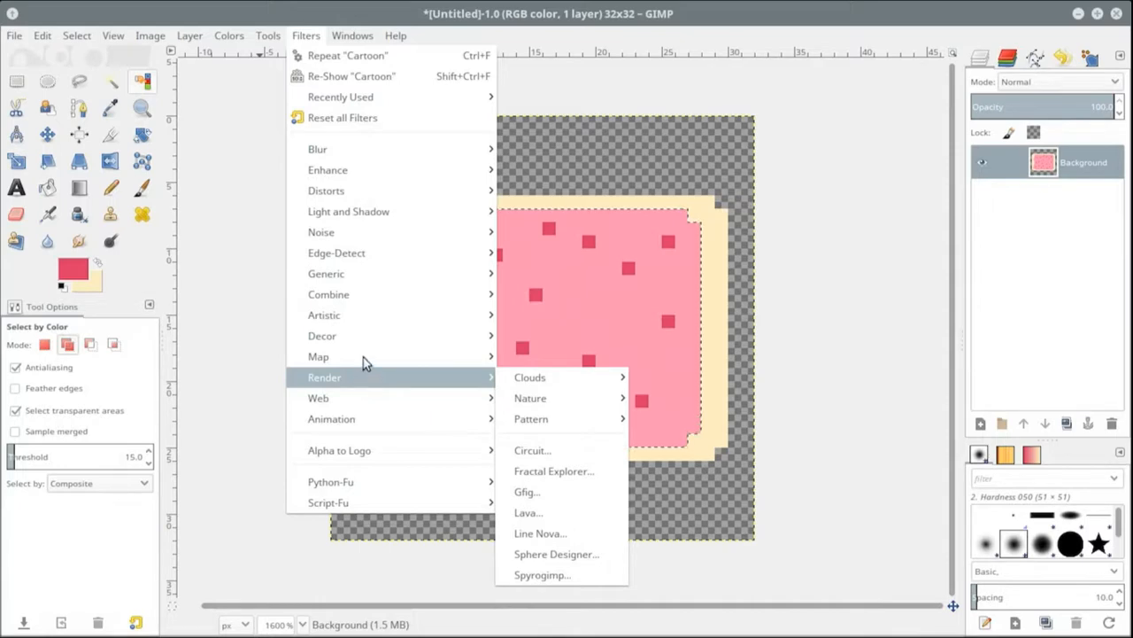
mouse_move(372, 315)
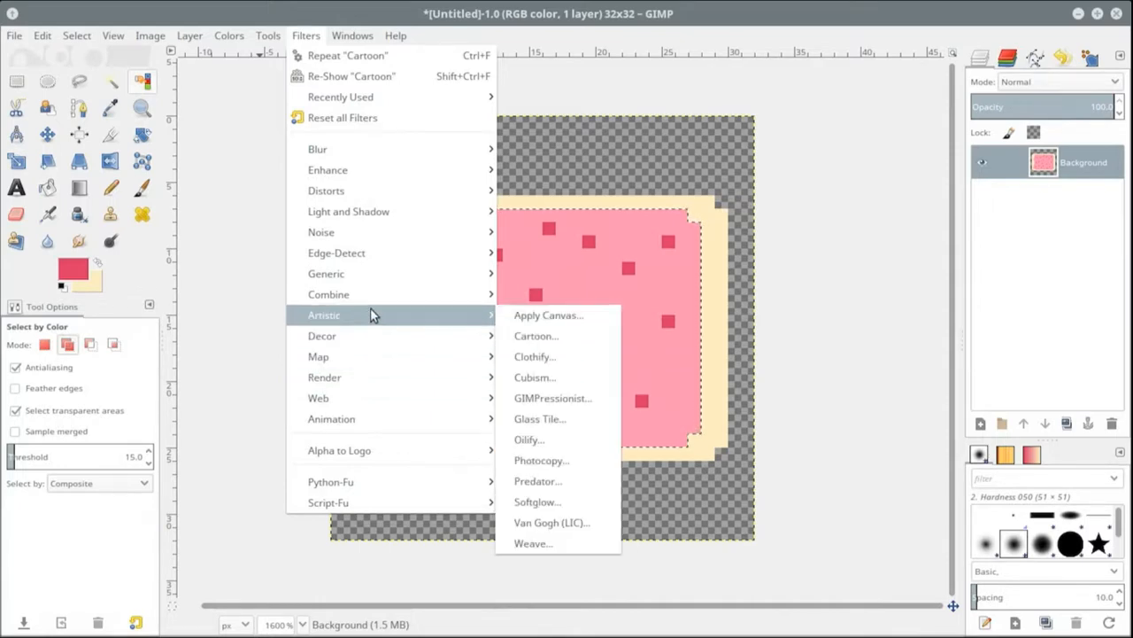
mouse_move(387, 263)
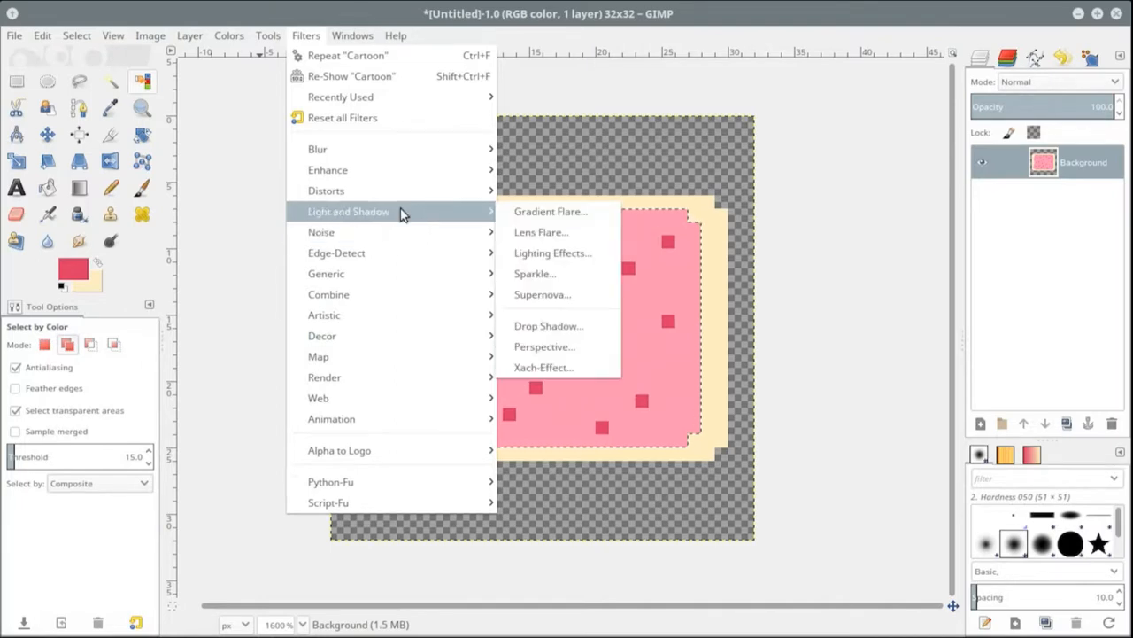
mouse_move(399, 191)
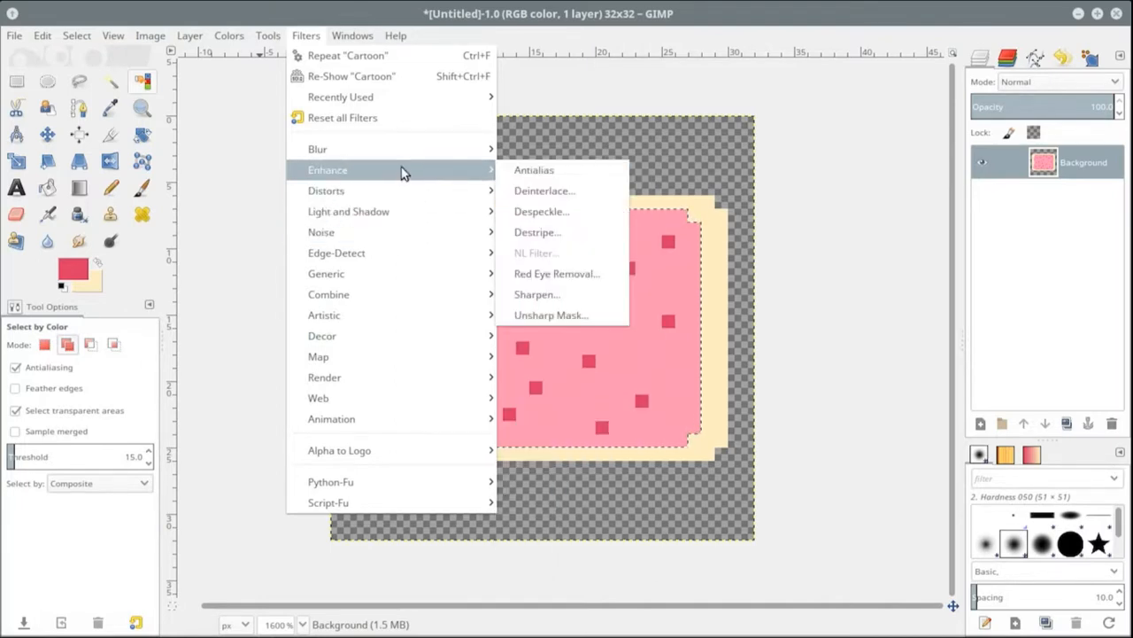
mouse_move(400, 153)
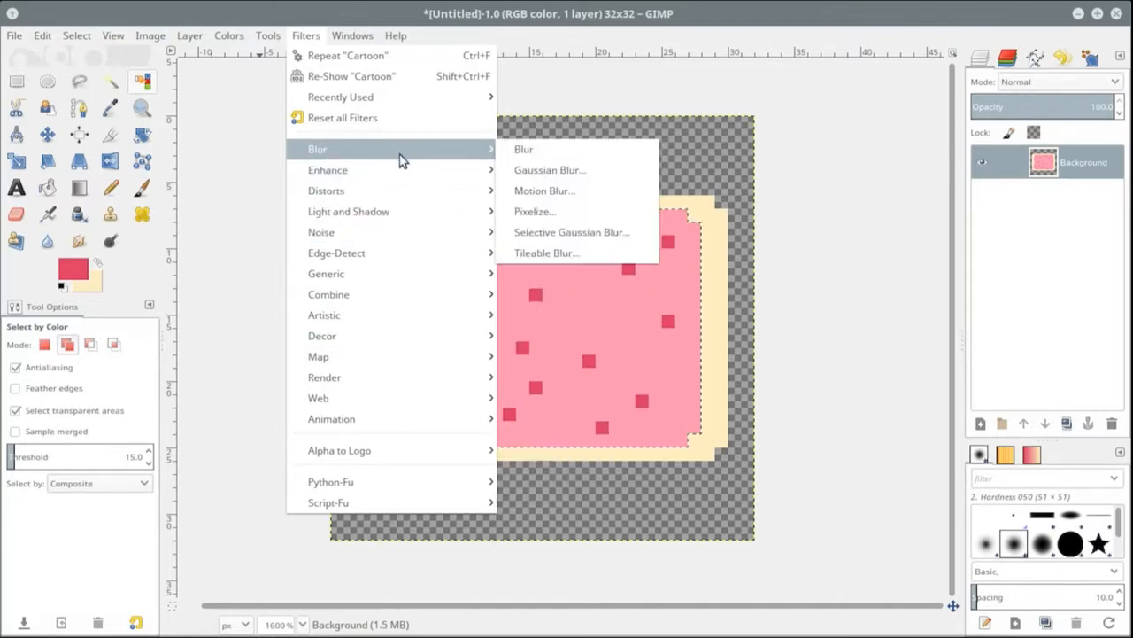
mouse_move(387, 197)
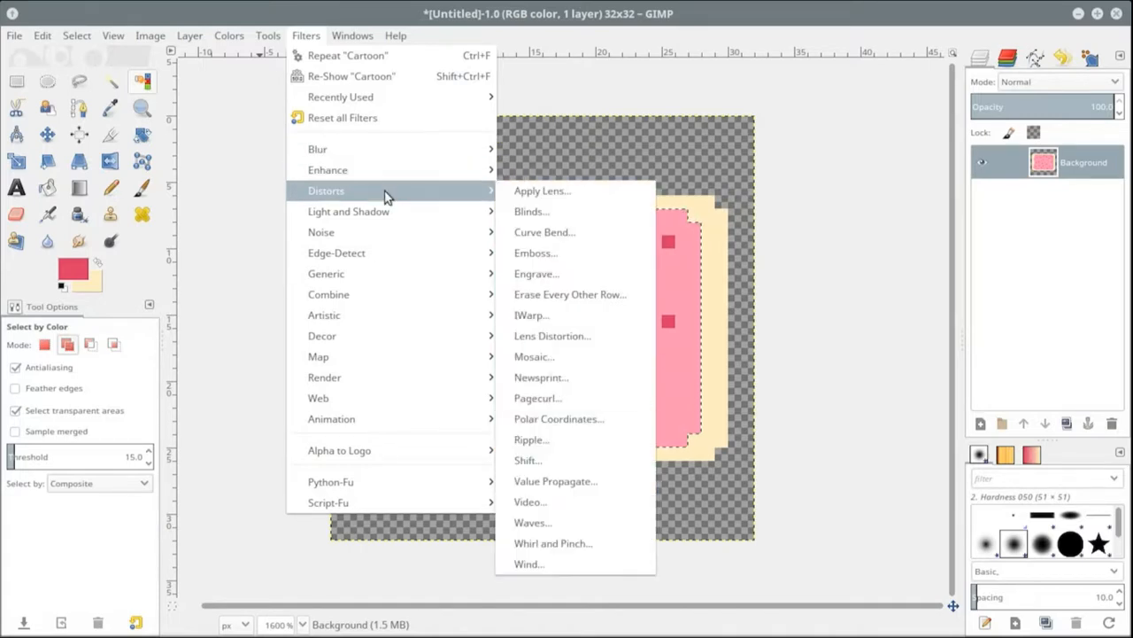
mouse_move(266, 39)
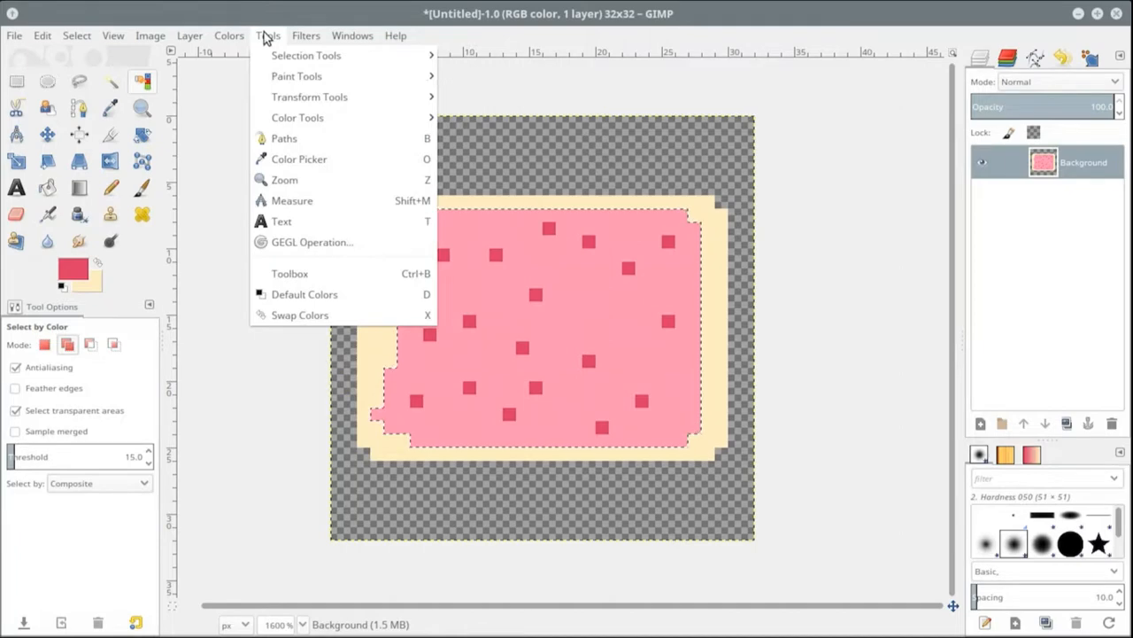
mouse_move(395, 38)
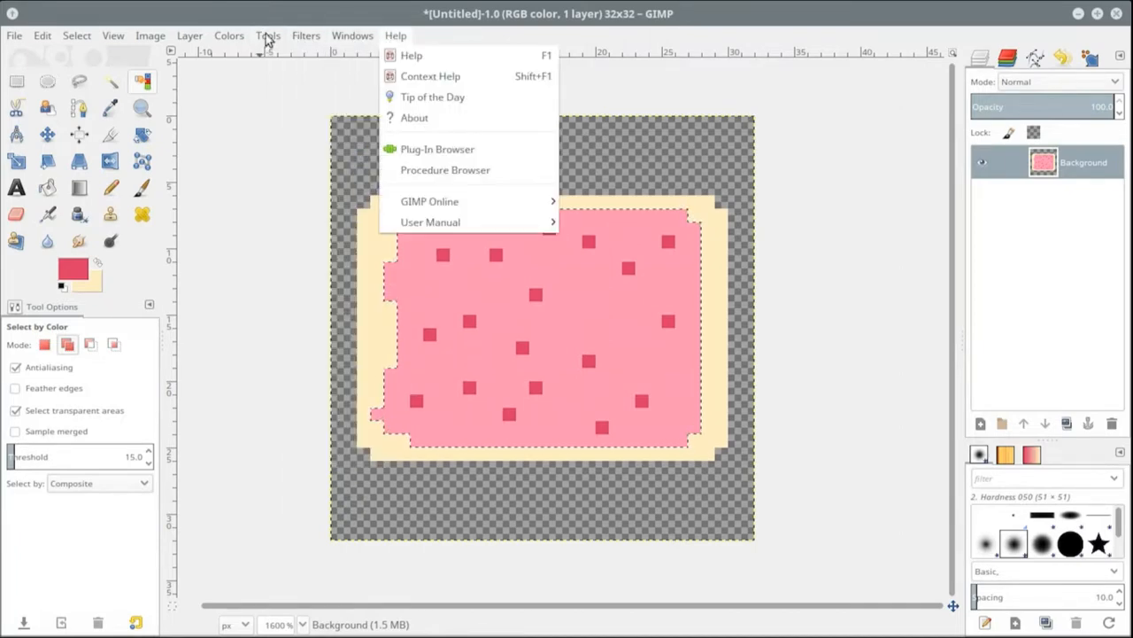
mouse_move(109, 40)
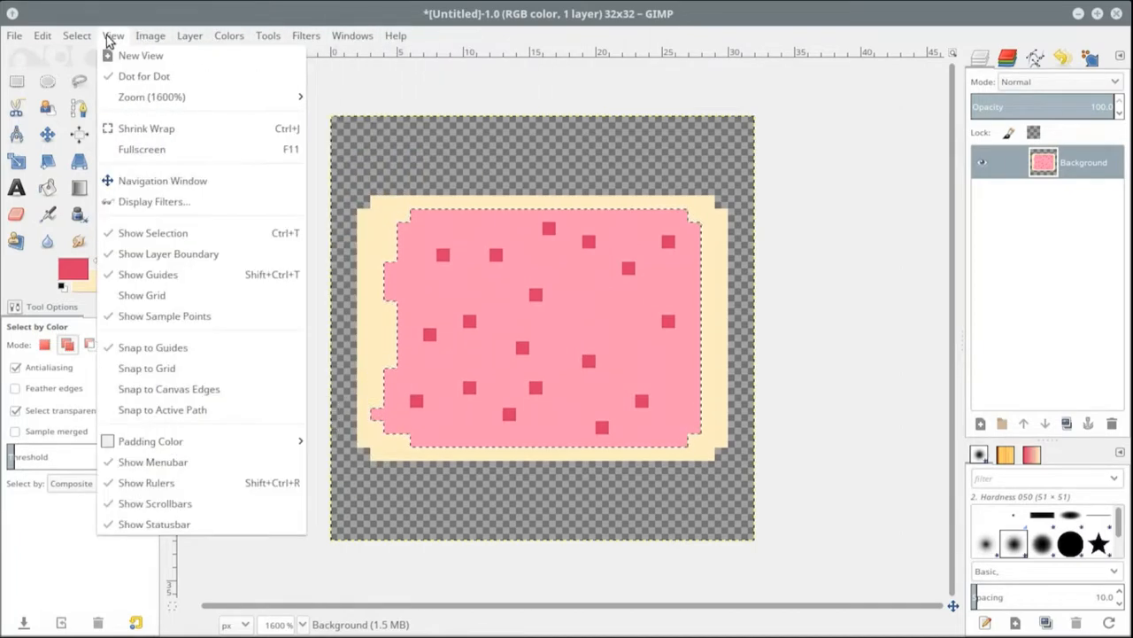
mouse_move(43, 38)
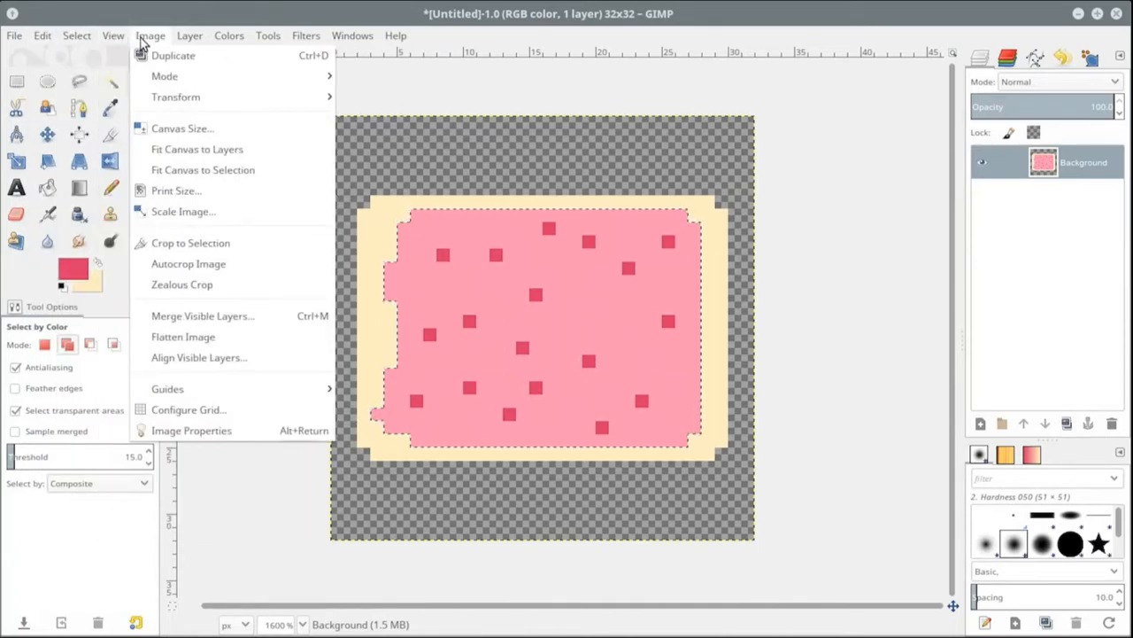
mouse_move(178, 43)
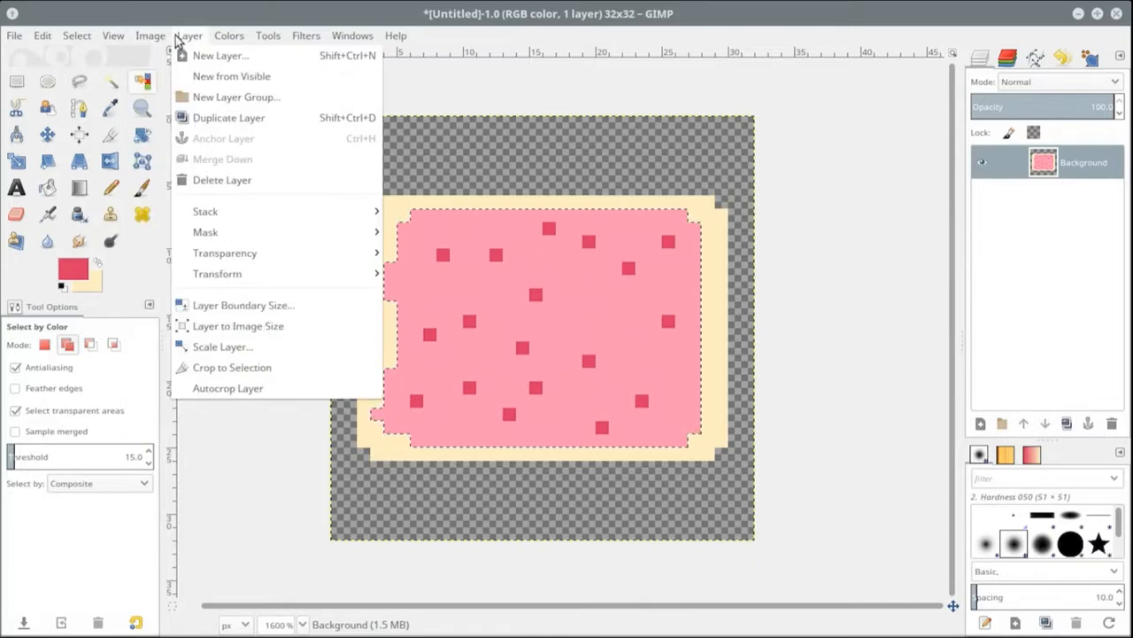
mouse_move(216, 40)
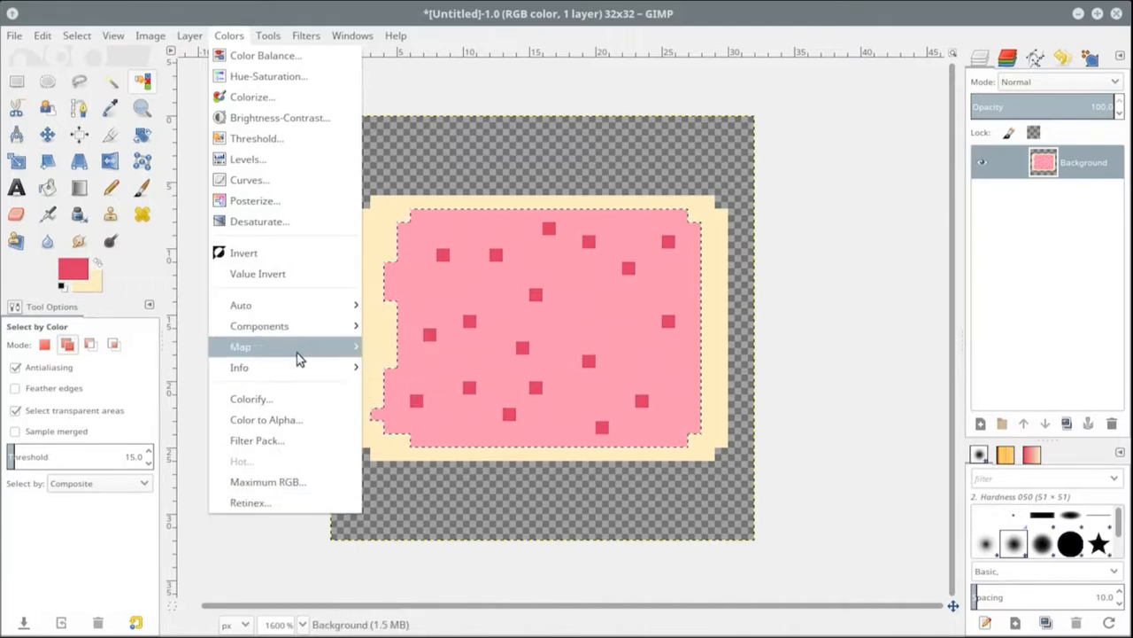
mouse_move(298, 372)
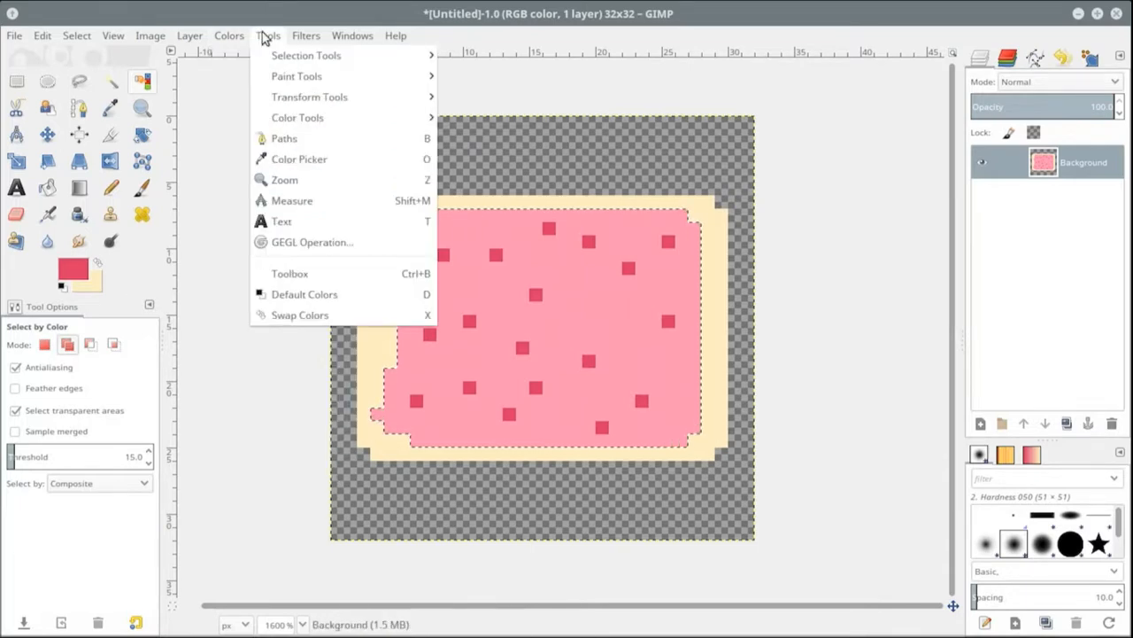
Try the Oilify filter on the selected filling with mask size 8, exponent 8 and the intensity algorithm, and undo it
mouse_move(303, 35)
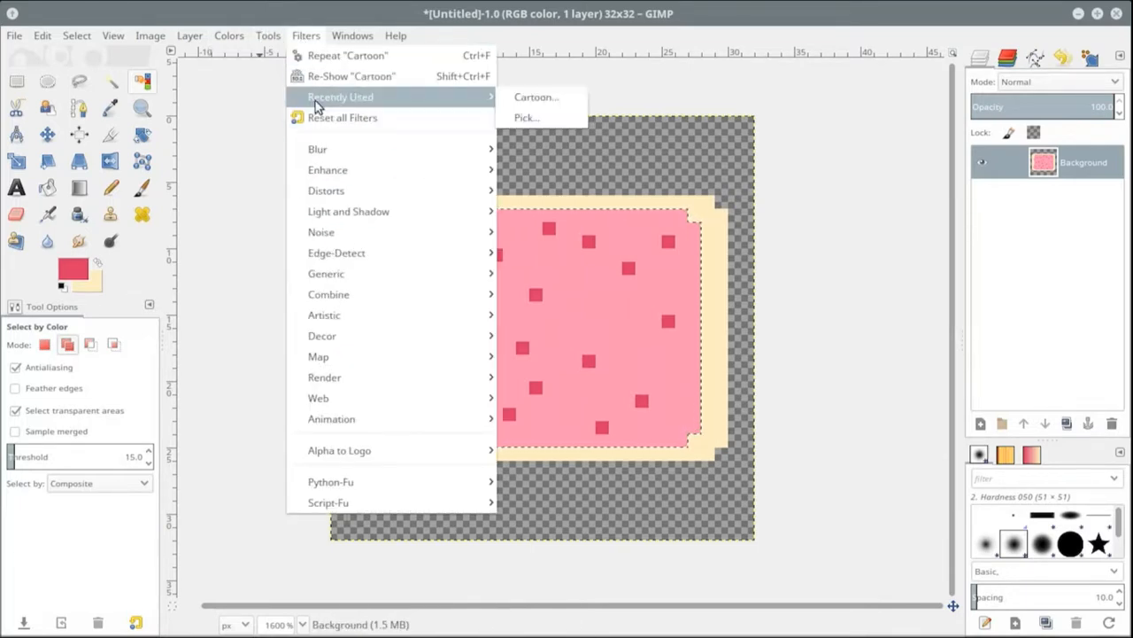
mouse_move(314, 149)
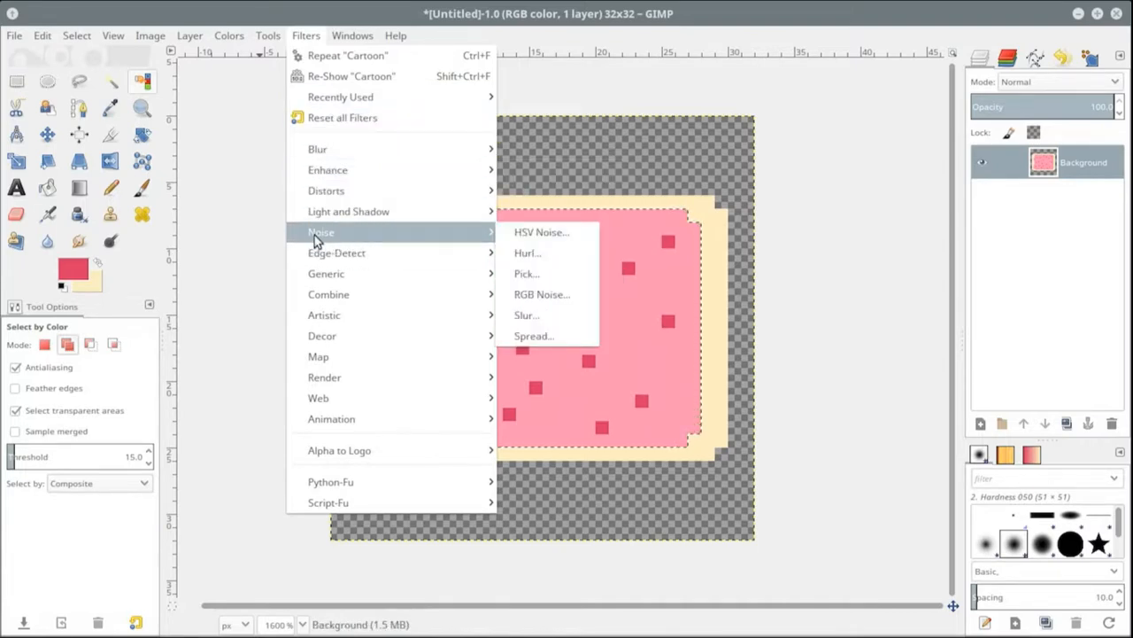
mouse_move(315, 254)
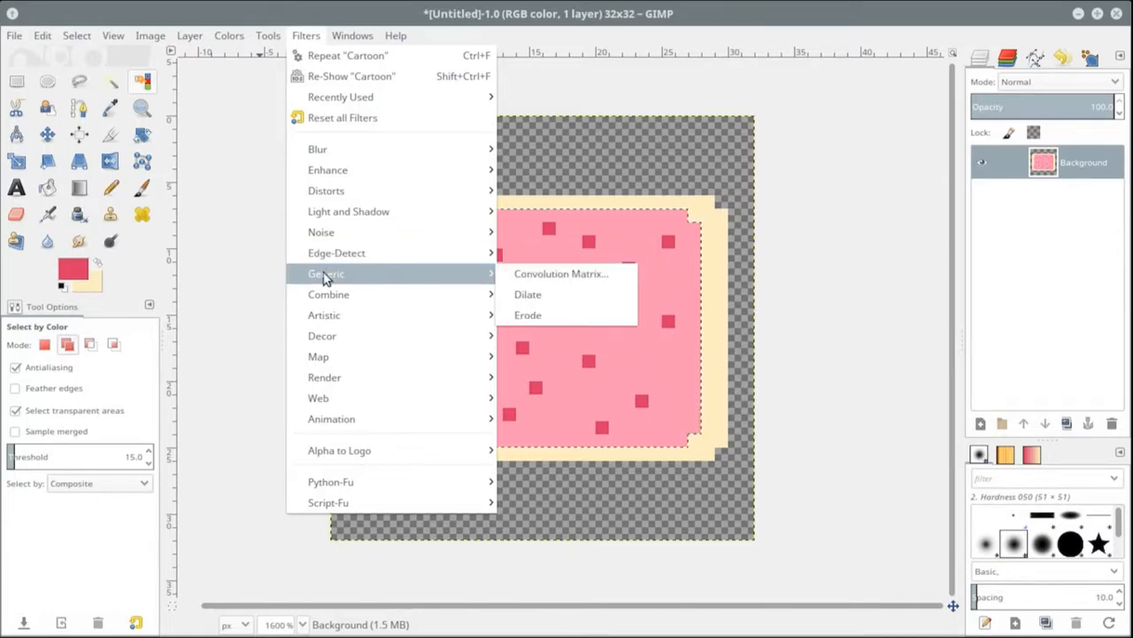
mouse_move(335, 322)
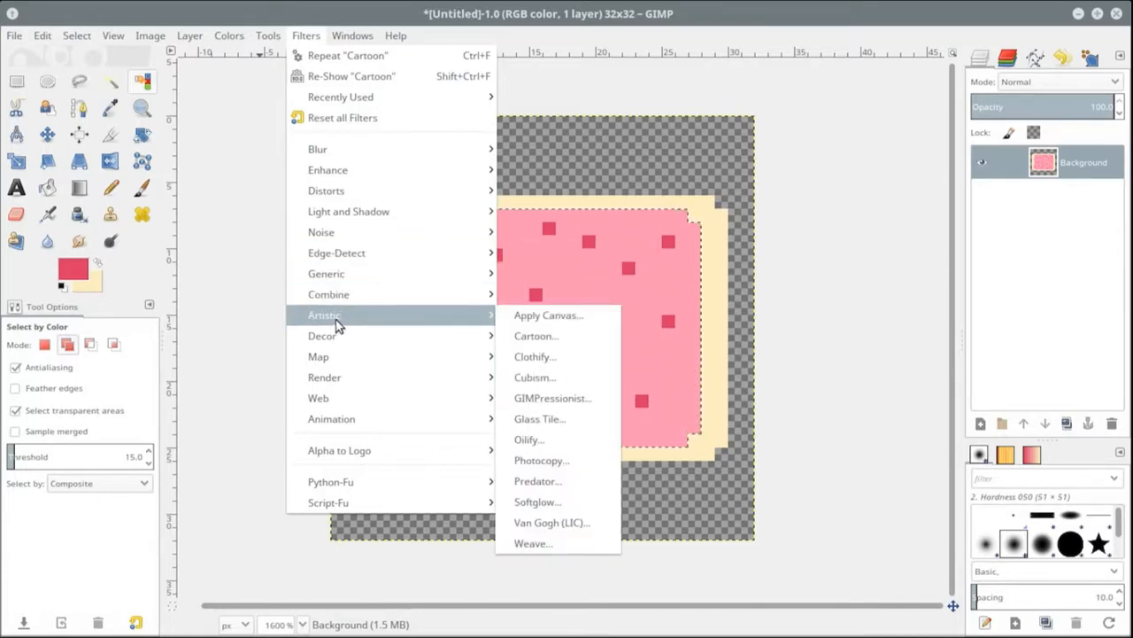
click(556, 450)
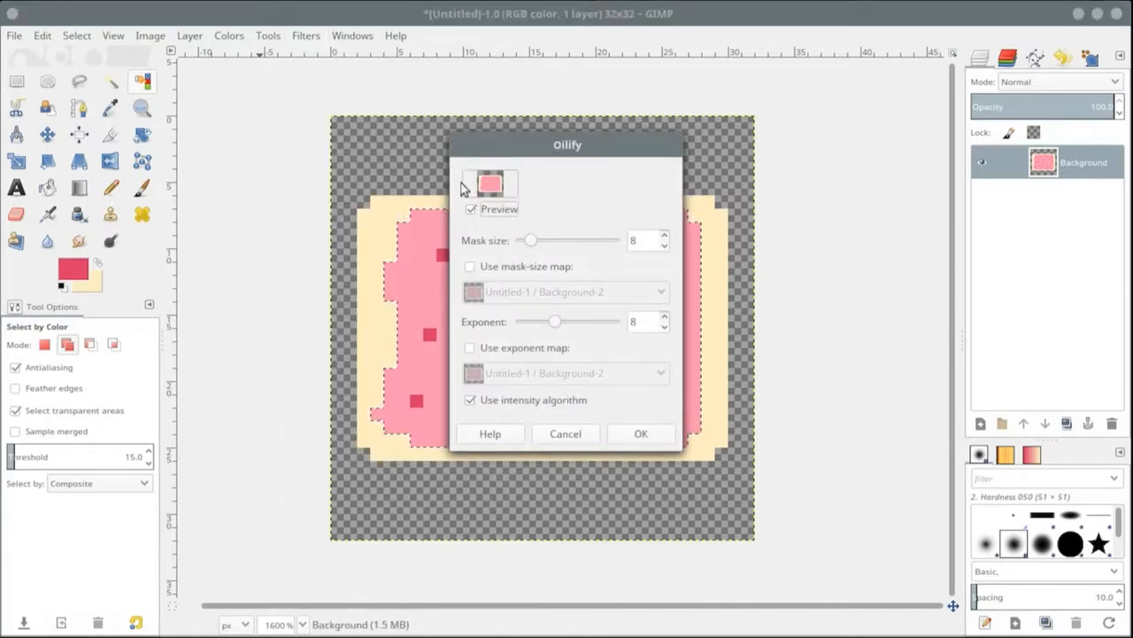
drag(587, 151, 664, 232)
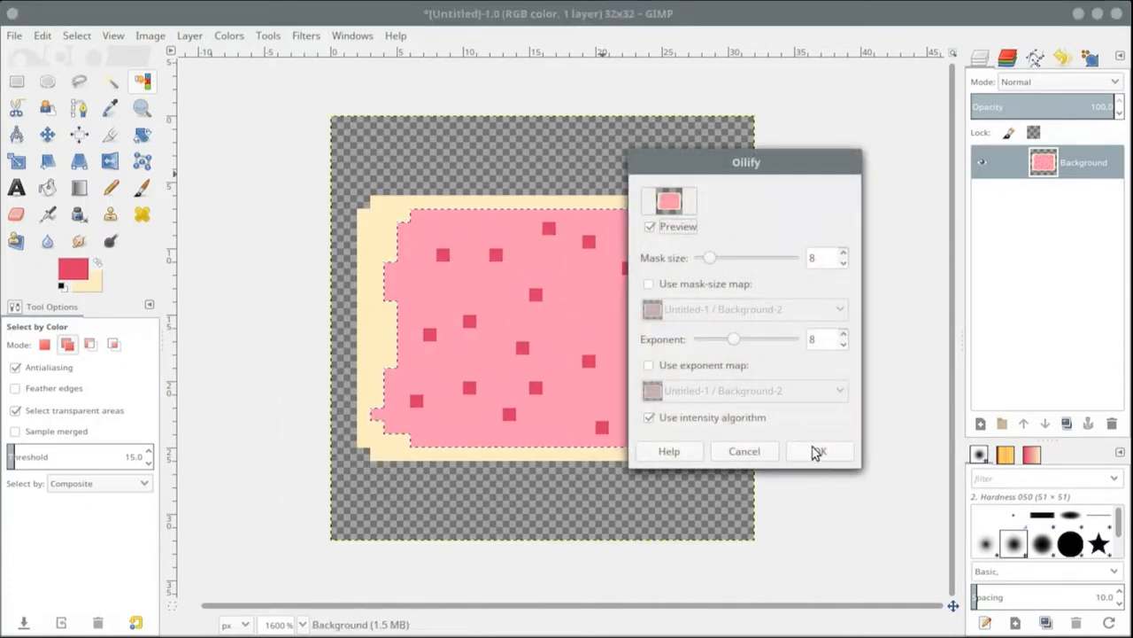
click(818, 449)
key(ctrl+z)
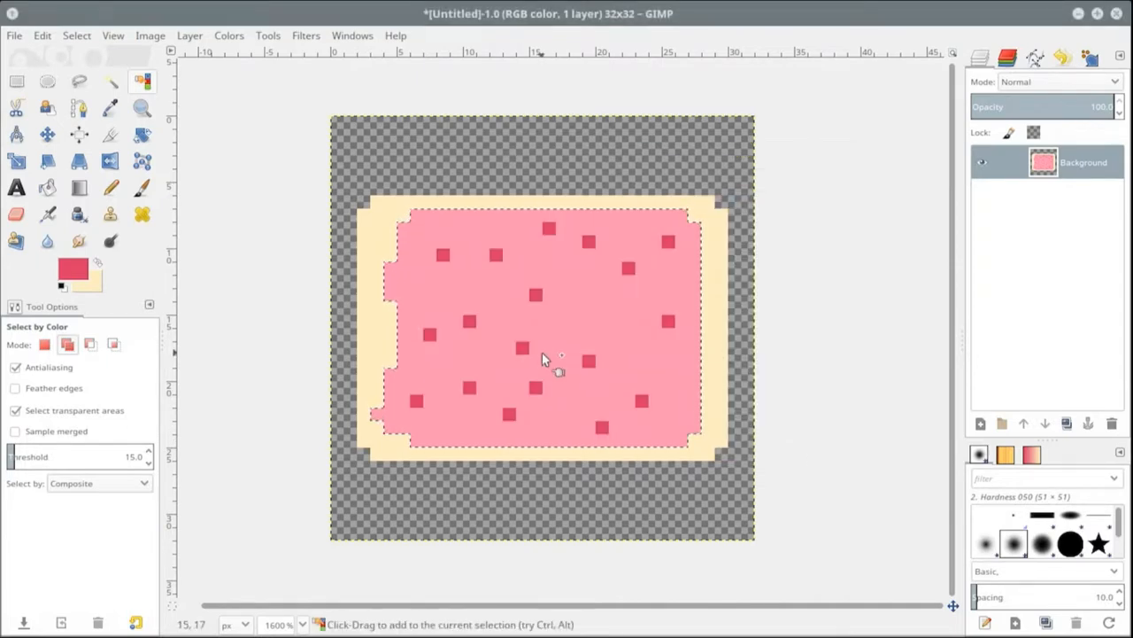
Try the Softglow filter on the selected filling with glow radius 10.00, brightness 0.75 and sharpness 0.85, and undo it
click(278, 36)
mouse_move(307, 35)
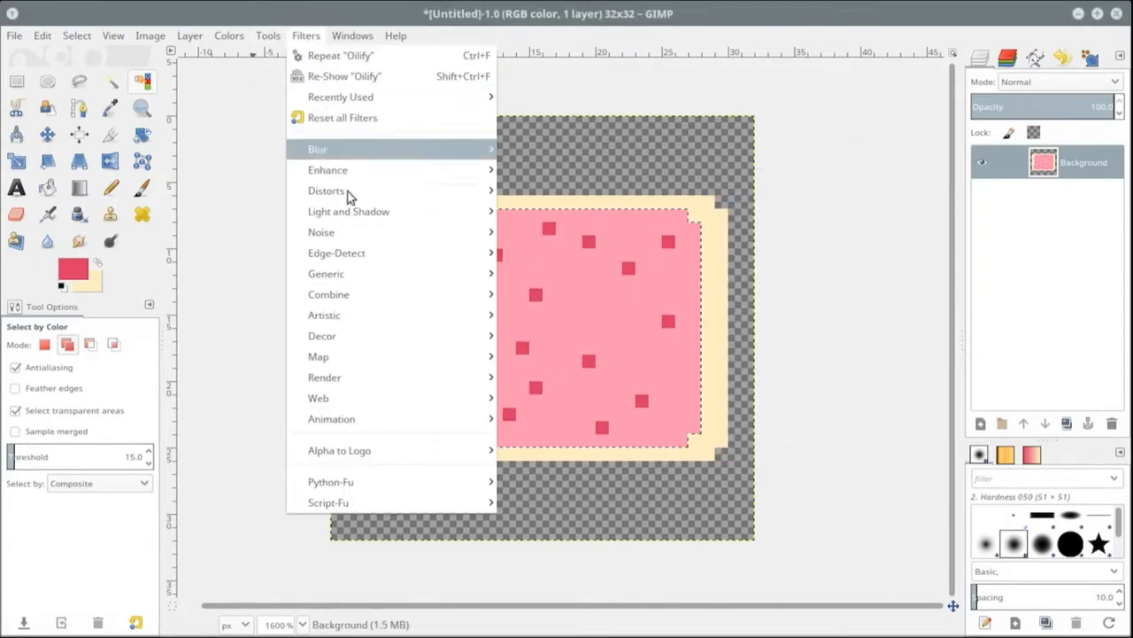
mouse_move(377, 317)
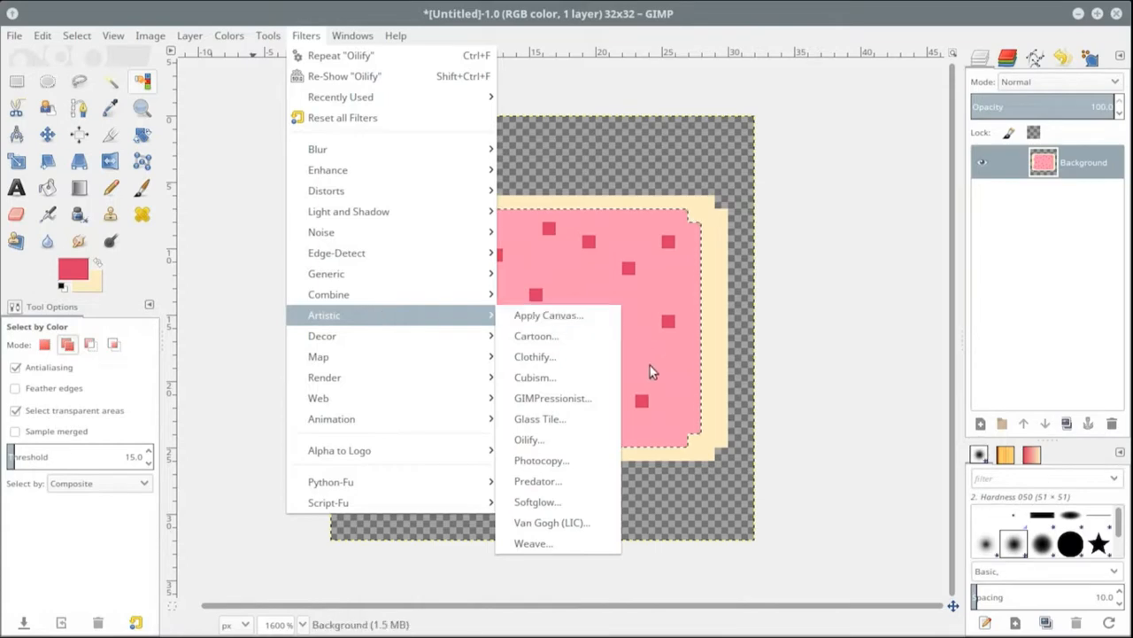
click(563, 499)
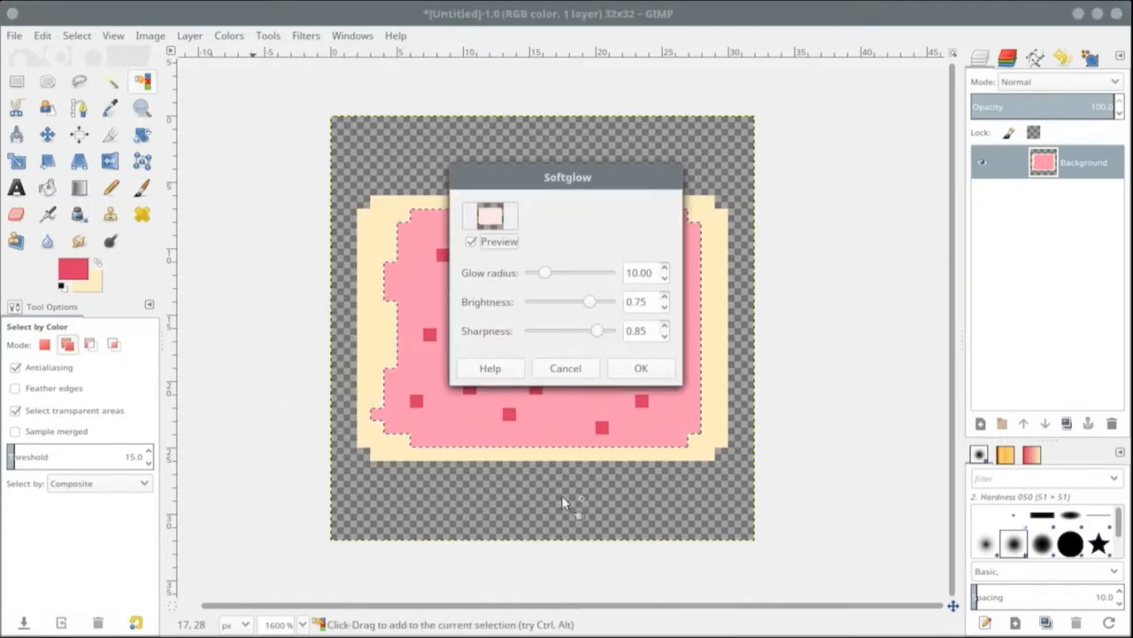
click(642, 368)
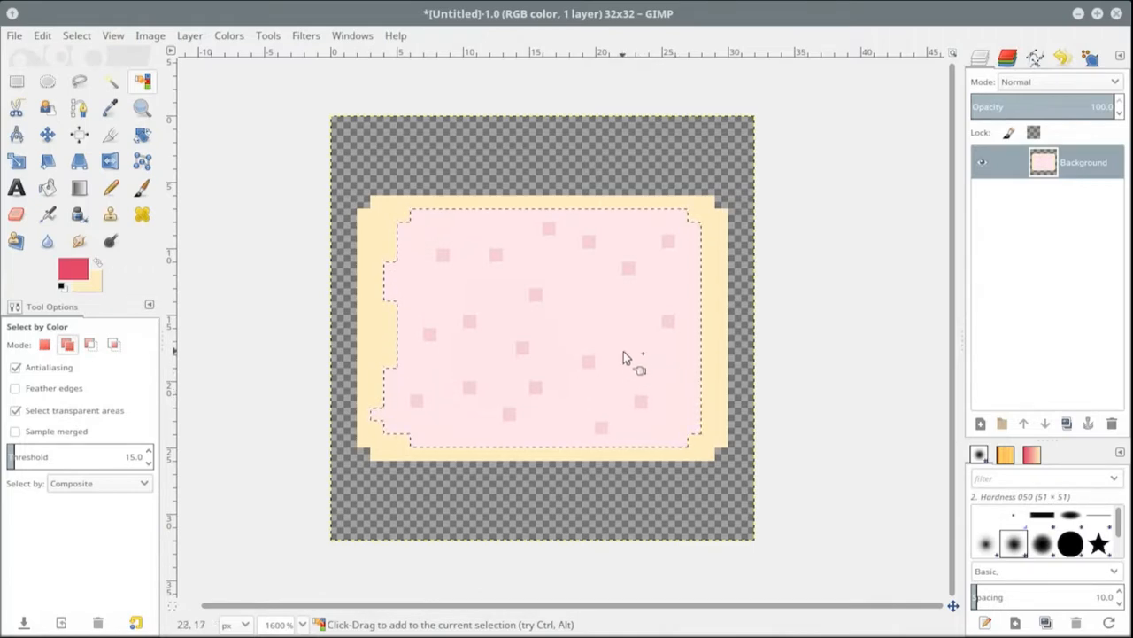
key(ctrl)
key(ctrl+z)
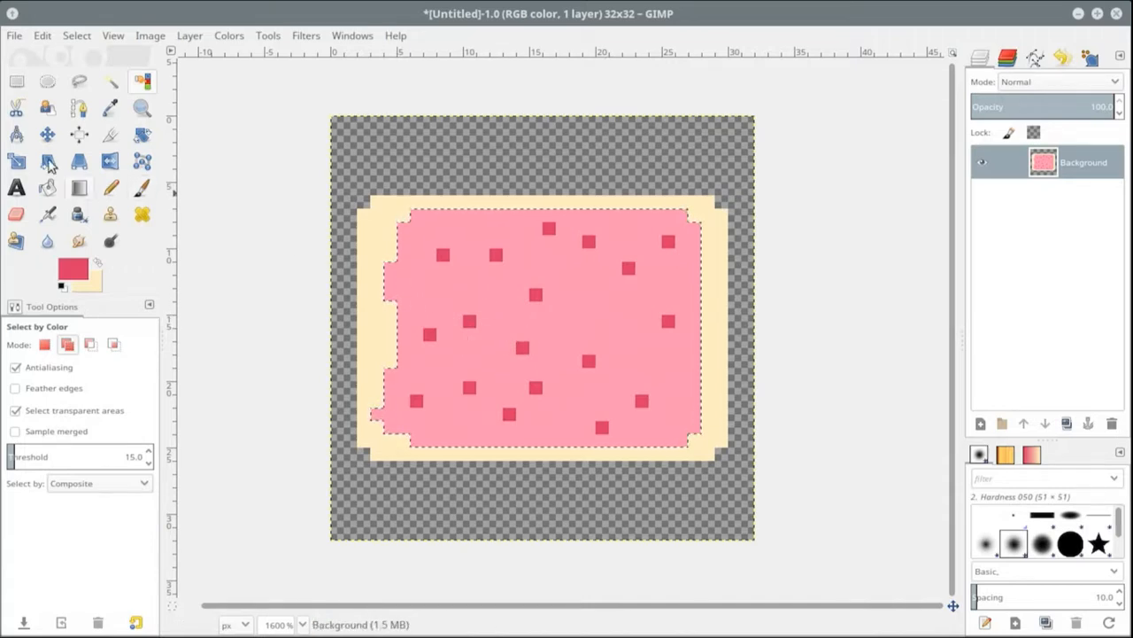
Switch to the Pencil tool and clear the selection around the pink filling
click(109, 188)
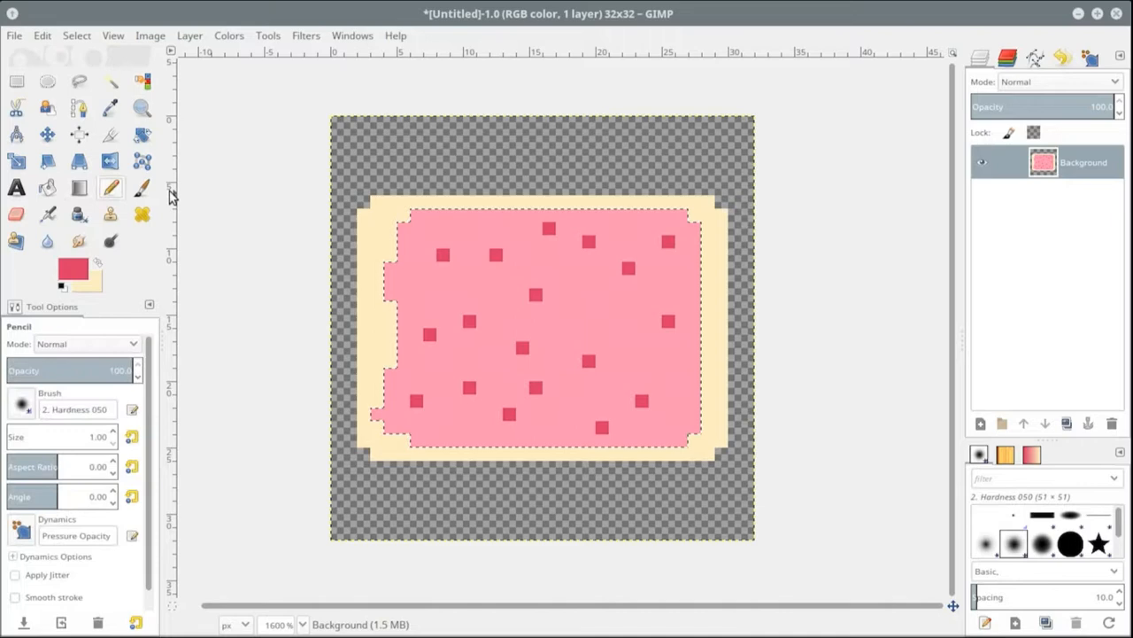
click(115, 36)
mouse_move(86, 36)
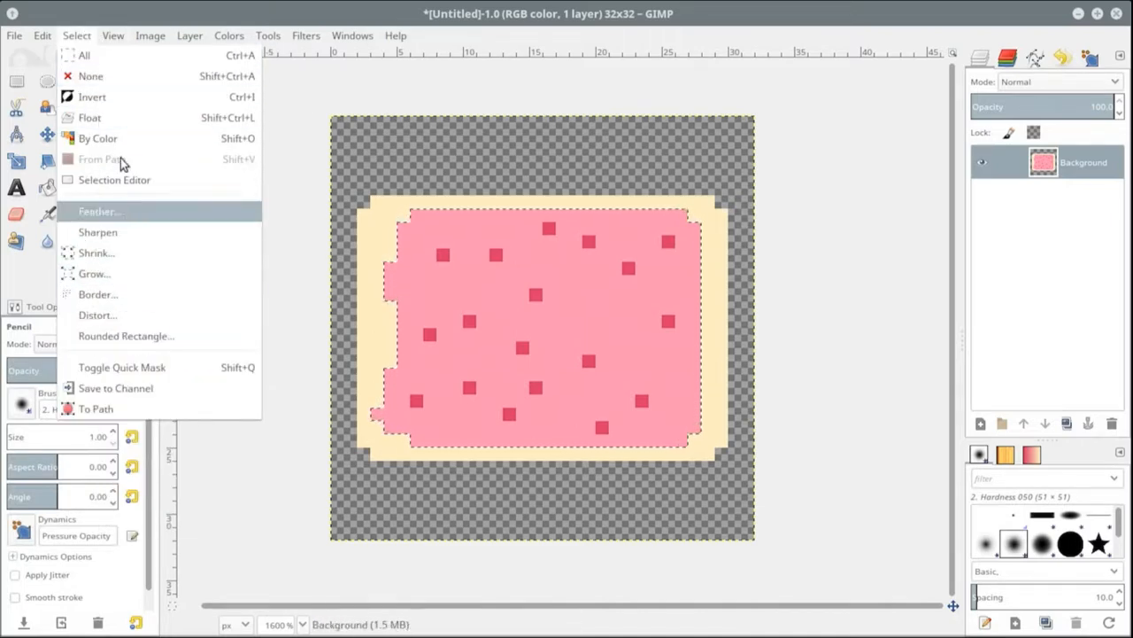
click(85, 78)
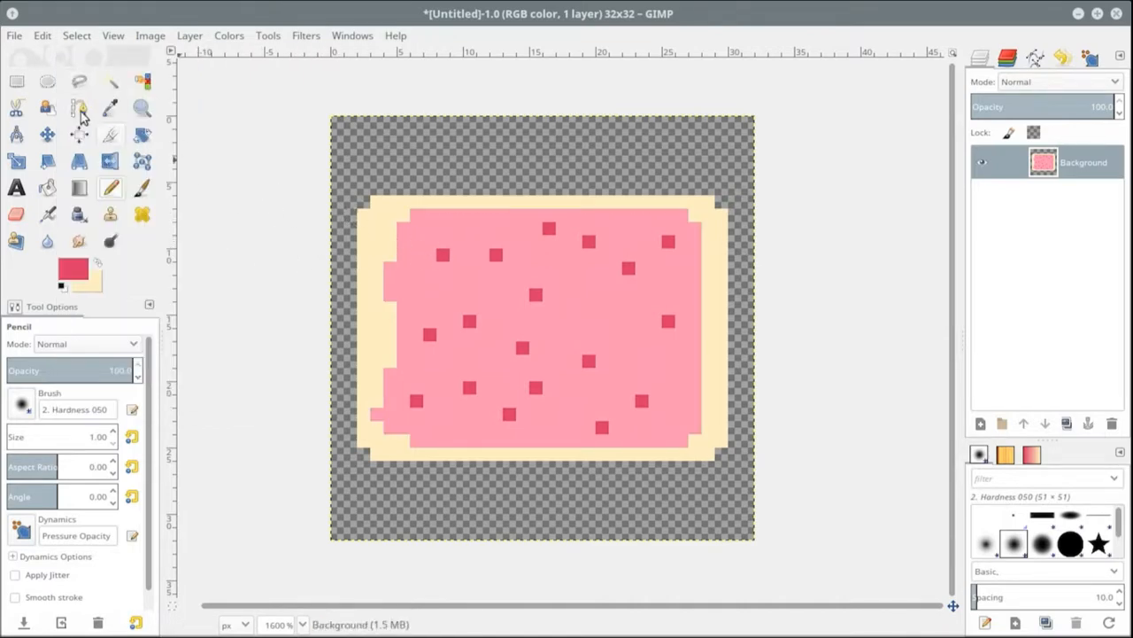
click(15, 39)
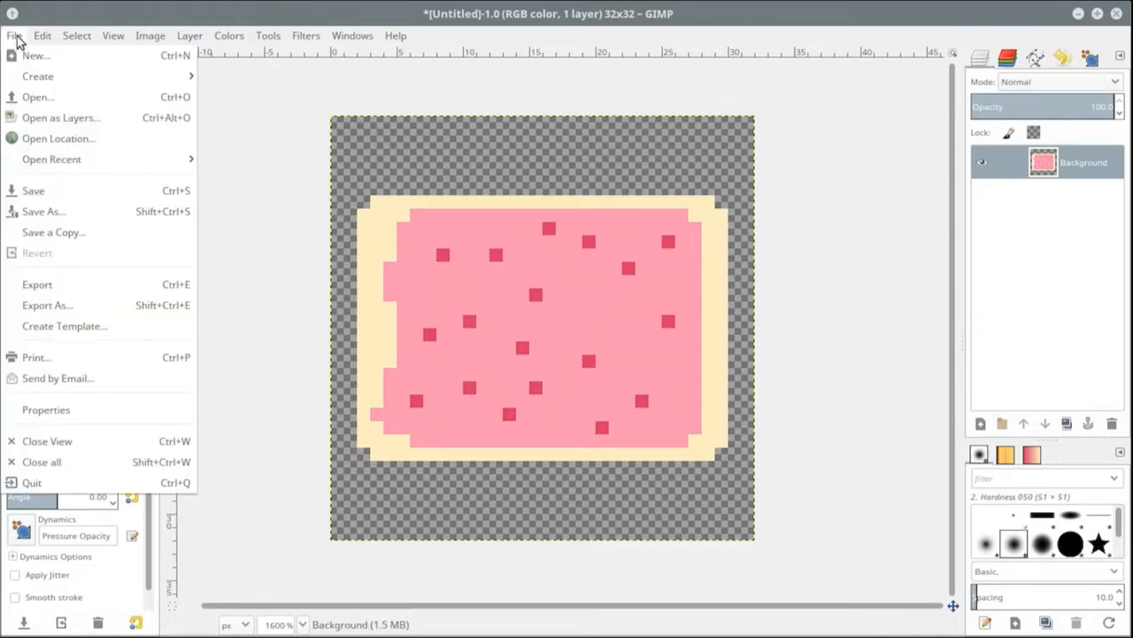
click(98, 191)
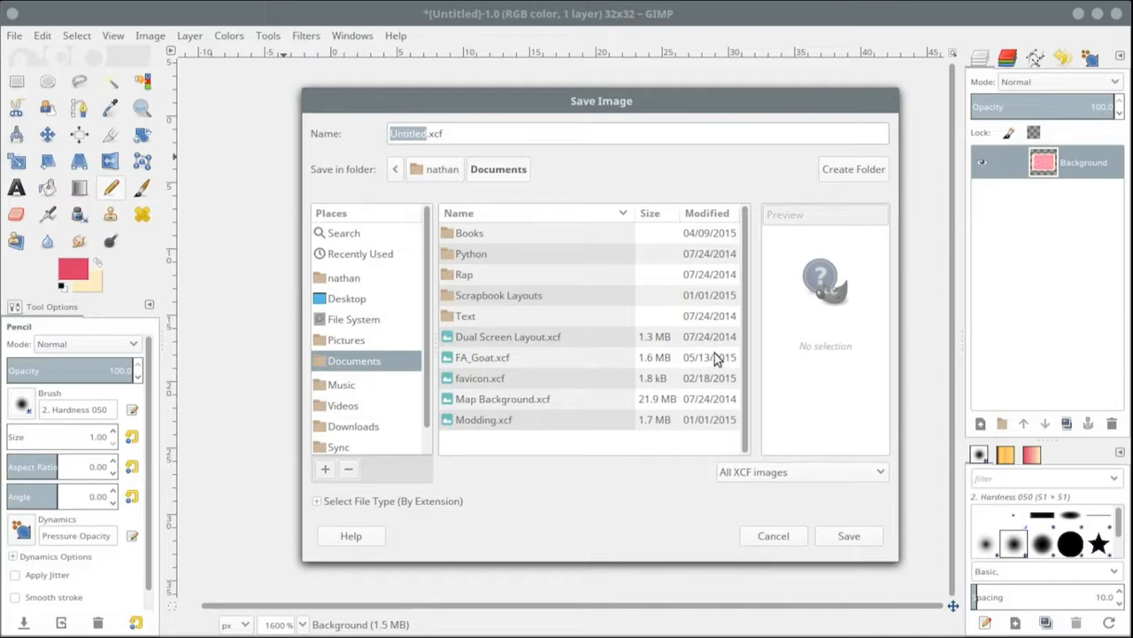
click(787, 537)
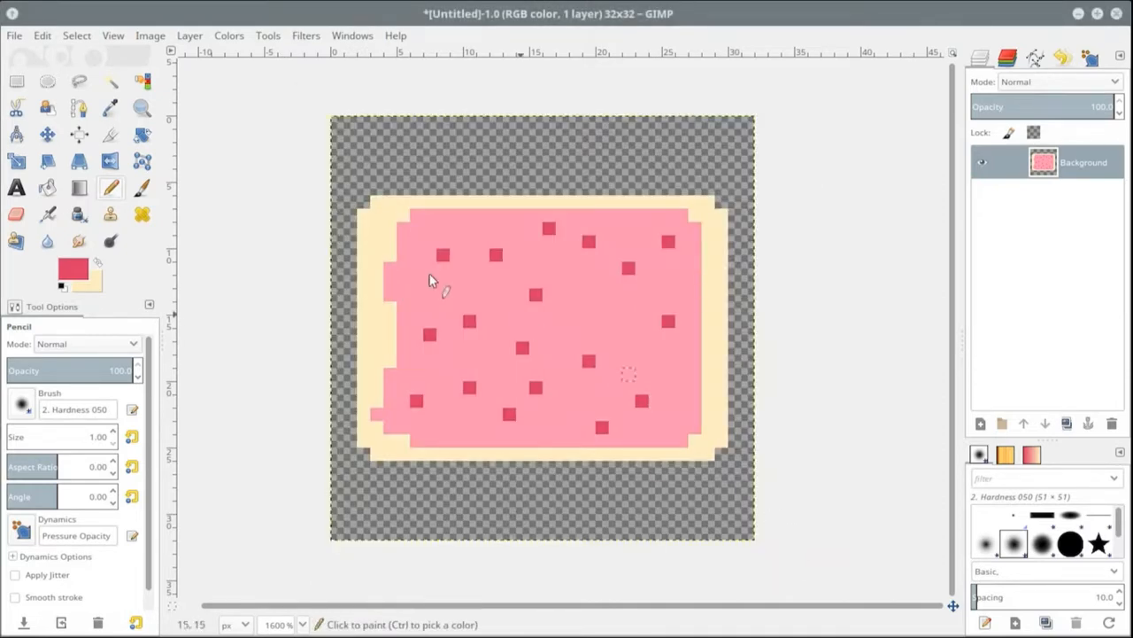
Start exporting the pastry sprite as Untitled.png to the Documents folder
click(17, 38)
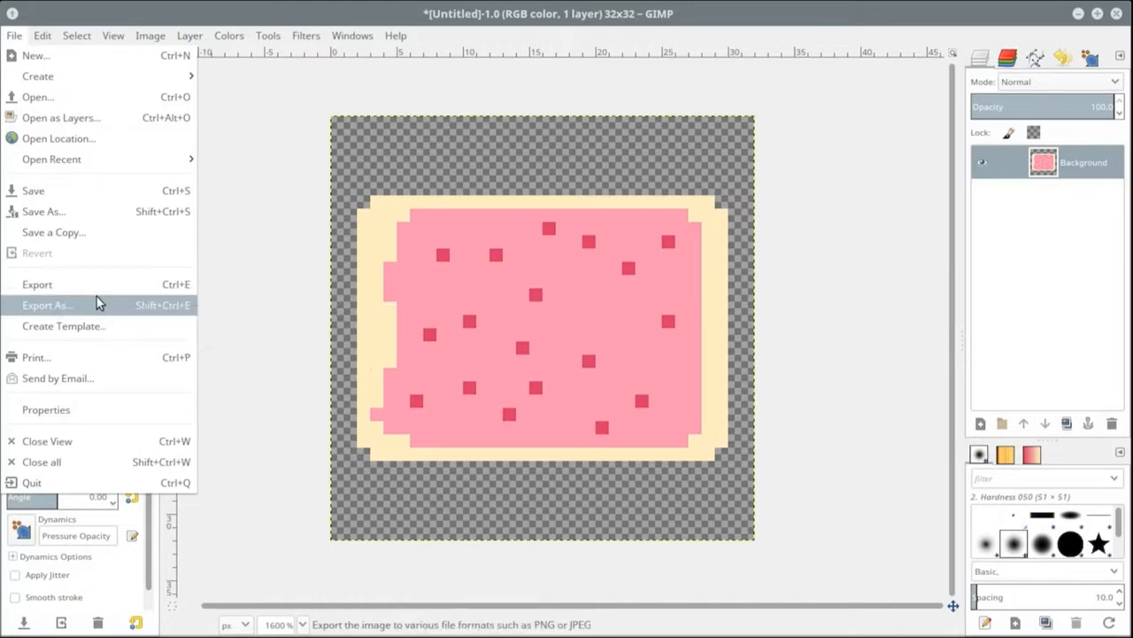
click(44, 285)
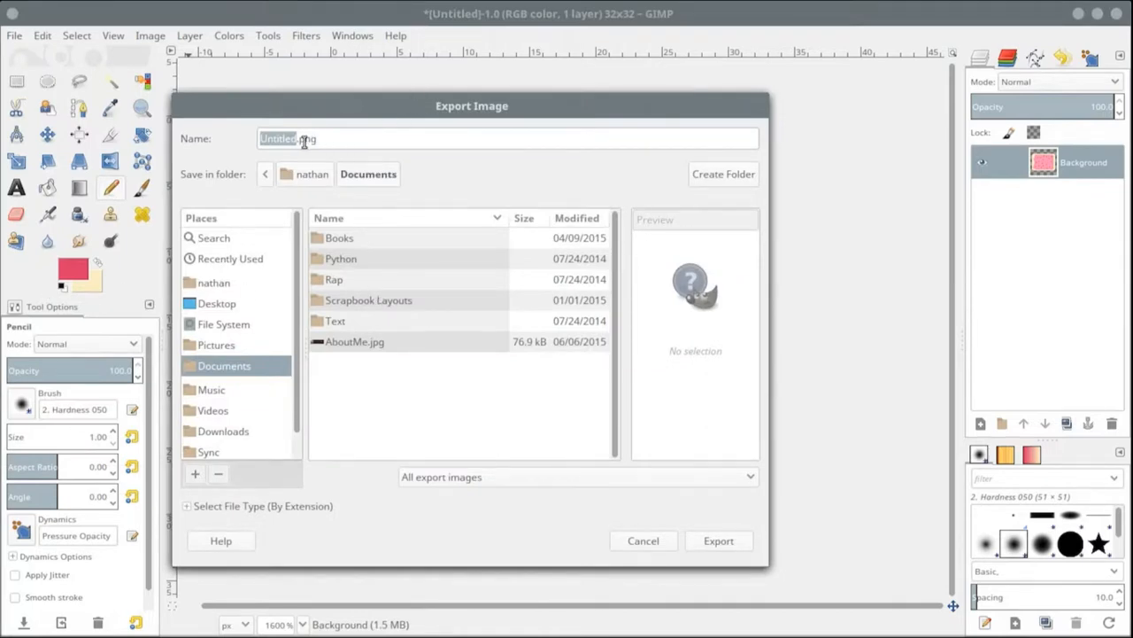
click(281, 140)
click(718, 541)
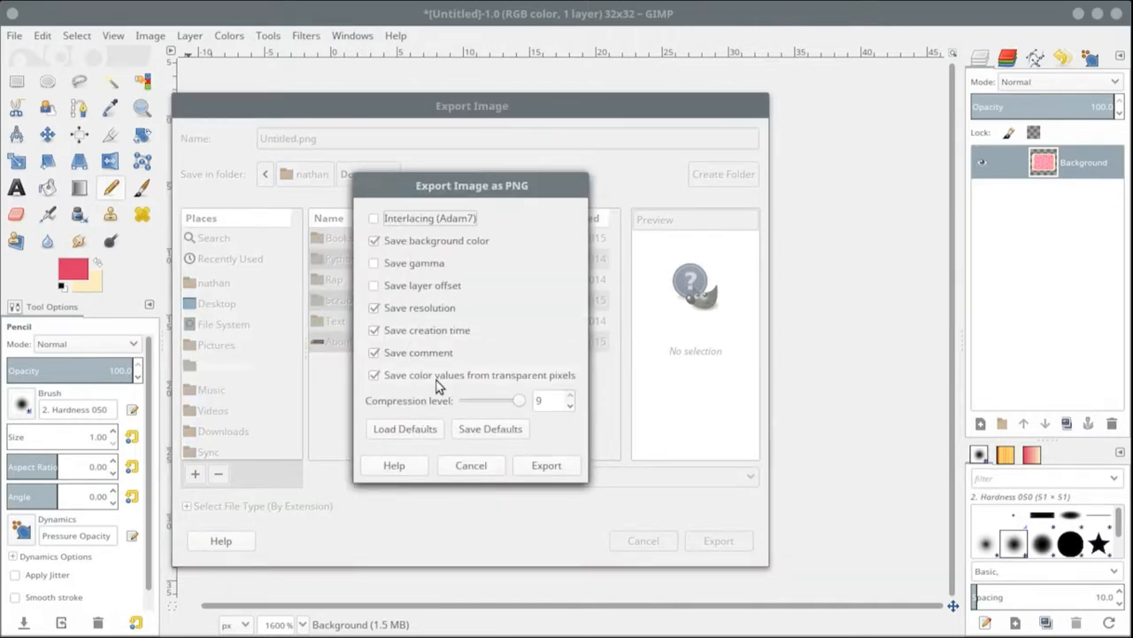
Exclude the background color, creation time, comment and color values from transparent pixels from the PNG export
click(375, 331)
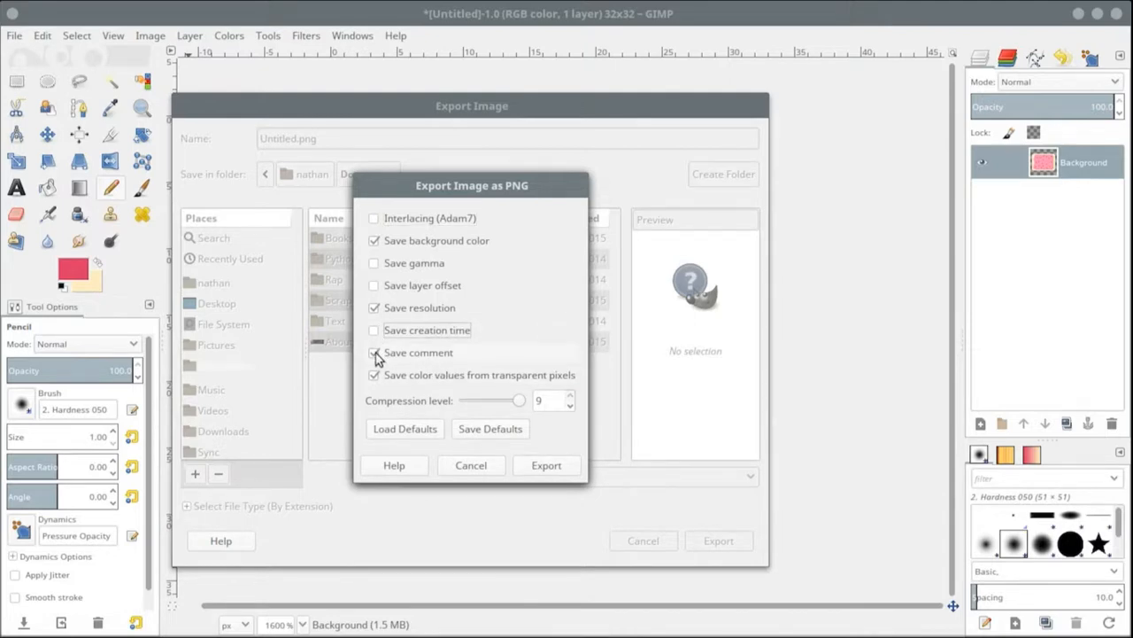
click(374, 353)
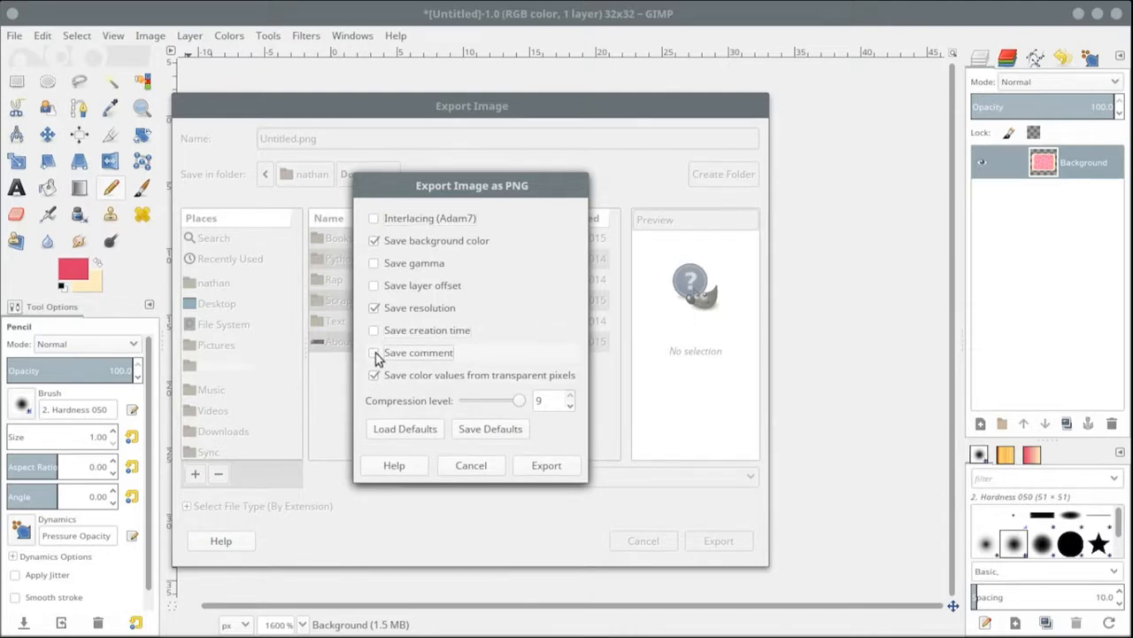
click(375, 242)
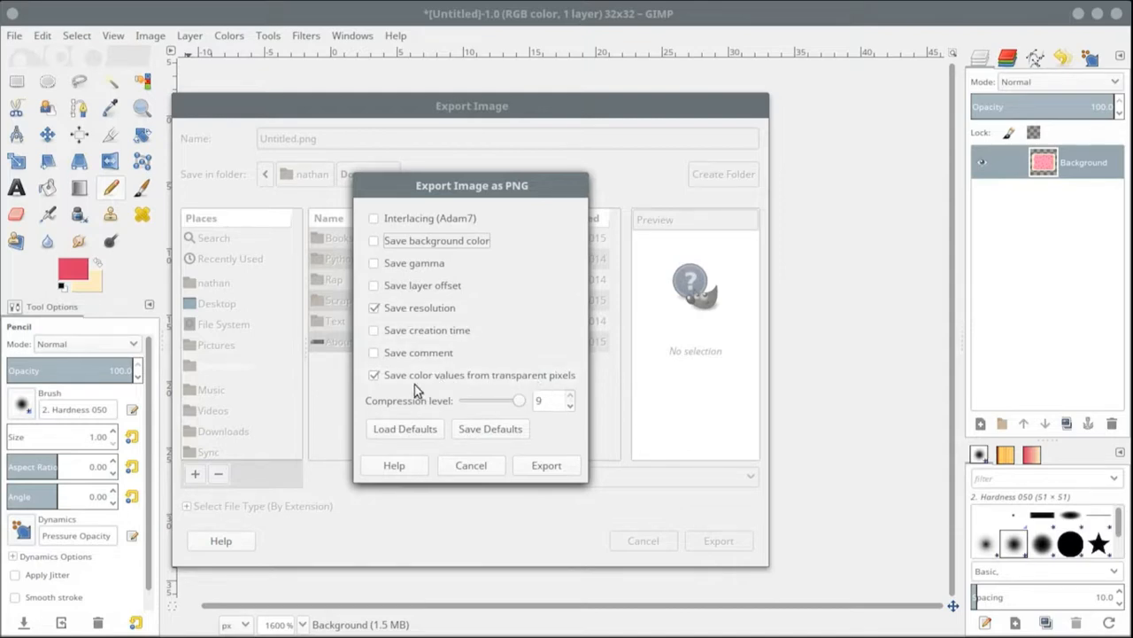
click(374, 376)
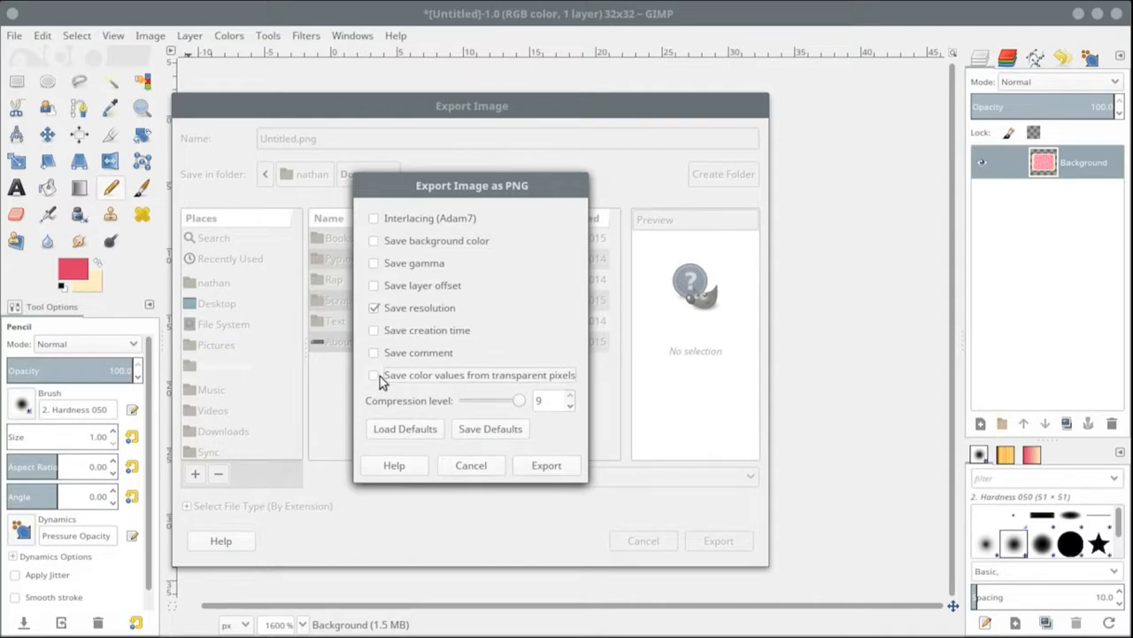
drag(484, 105, 760, 481)
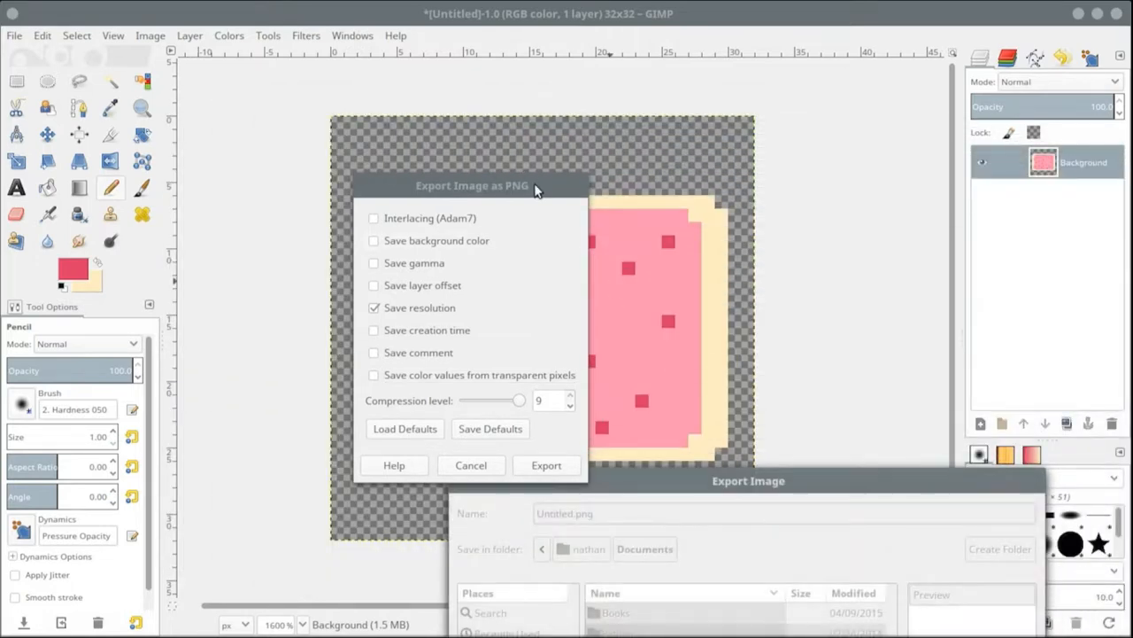
drag(543, 185, 299, 182)
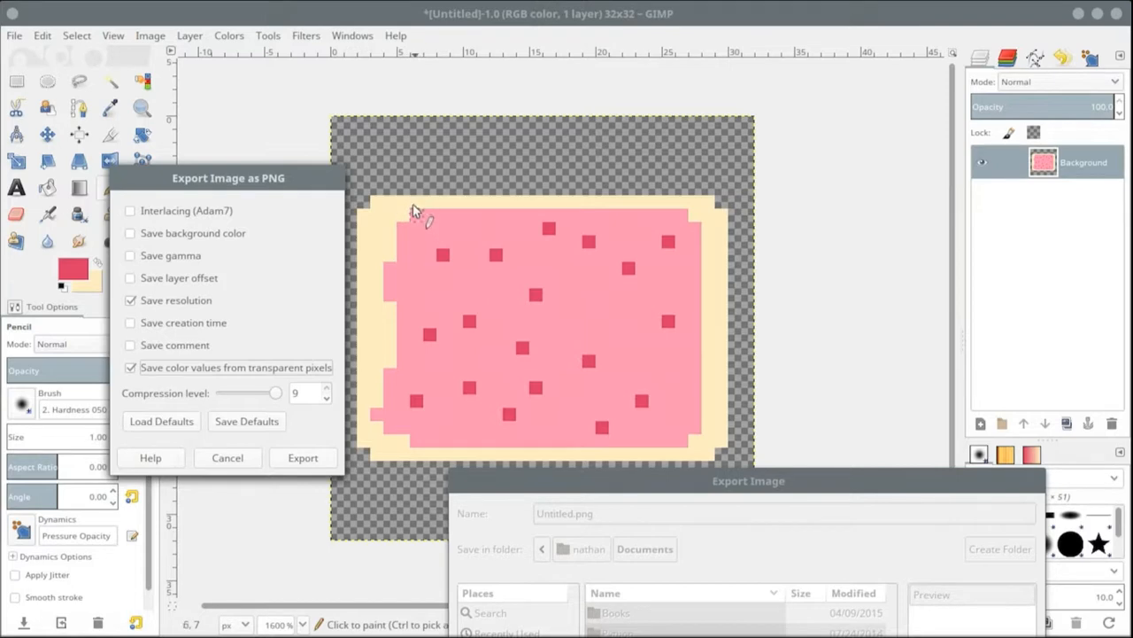
click(132, 367)
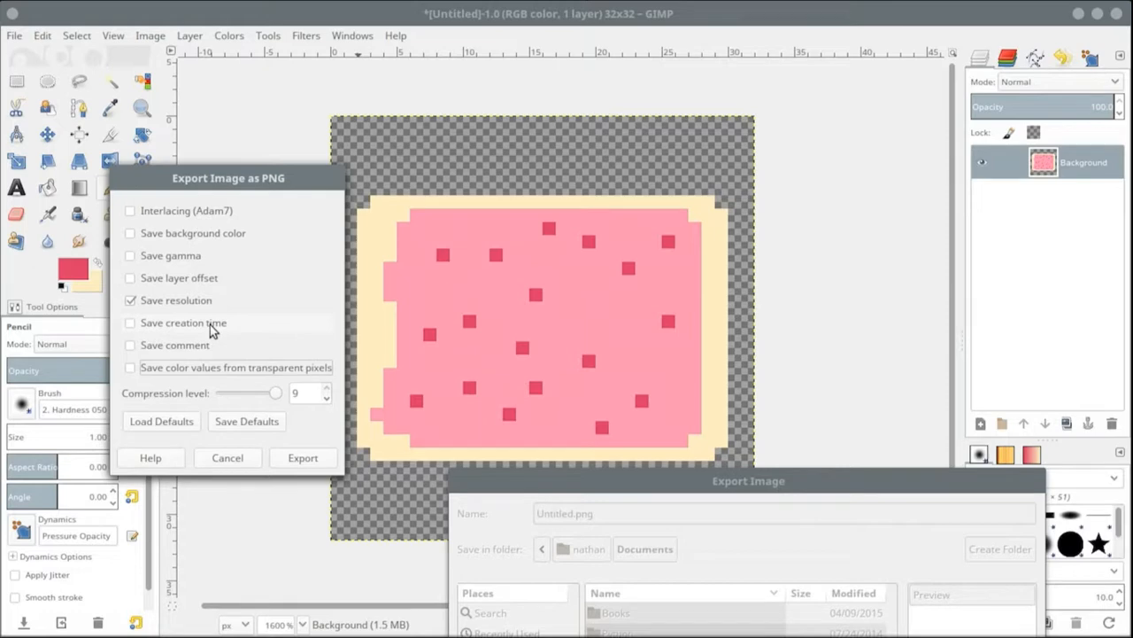
Try PNG compression level 1, raise the level back to the maximum, and export the image
drag(285, 396, 222, 396)
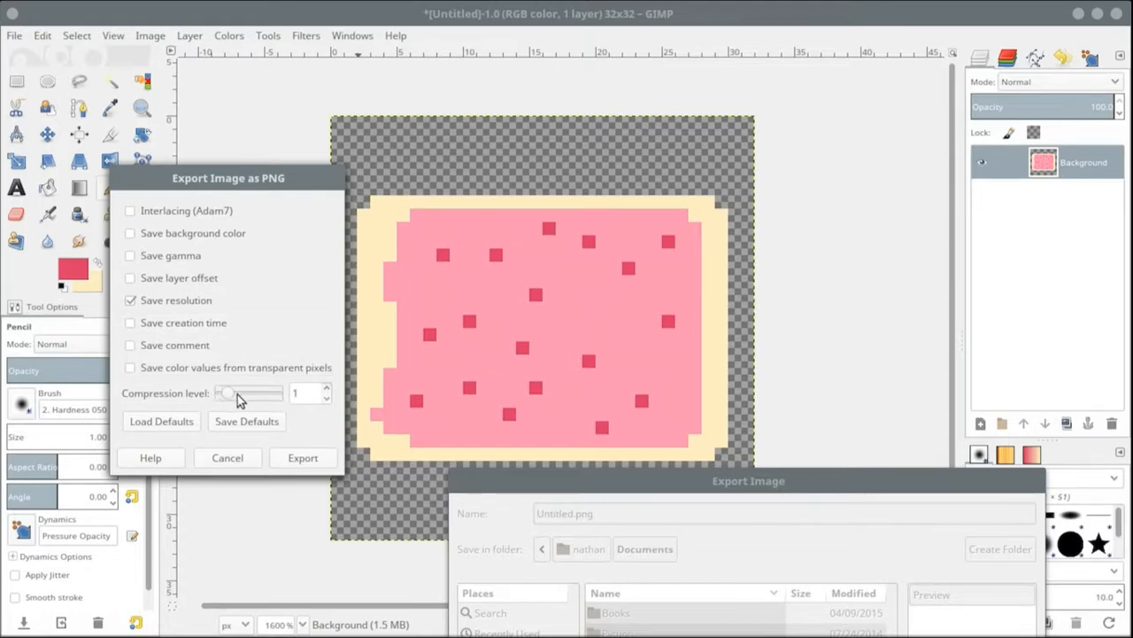
drag(282, 399, 274, 403)
drag(276, 397, 304, 399)
click(302, 457)
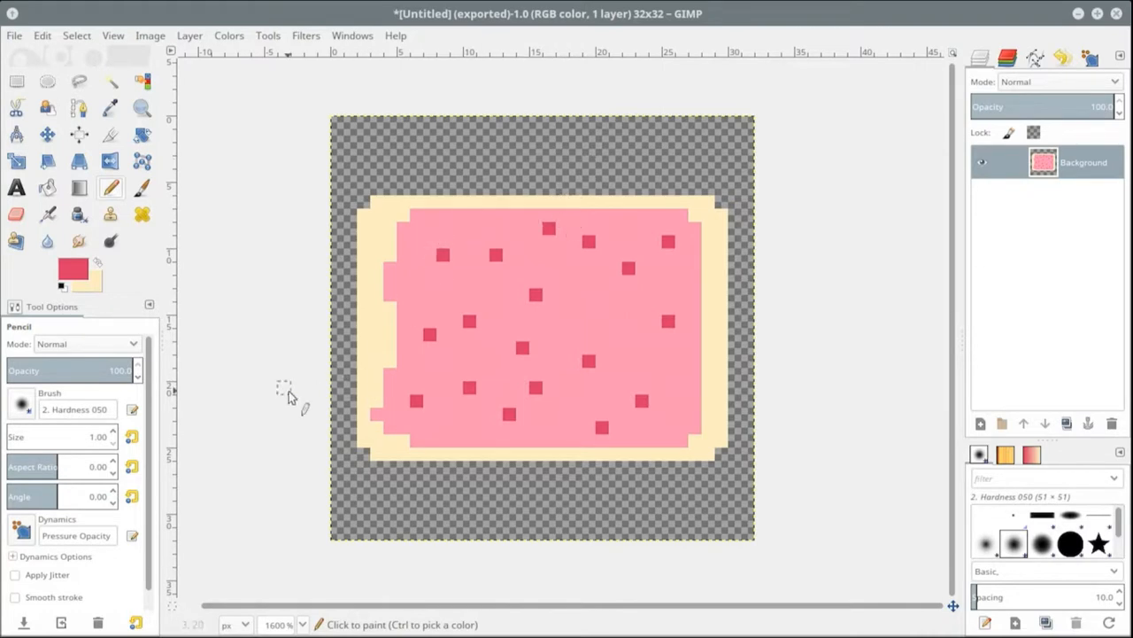
click(42, 36)
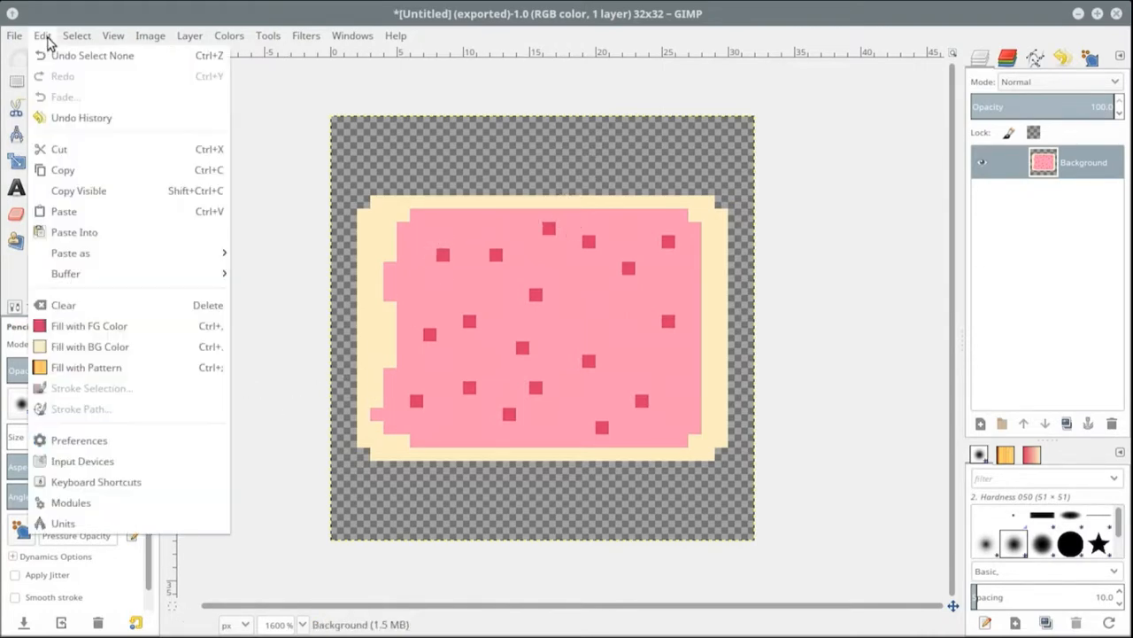
click(262, 96)
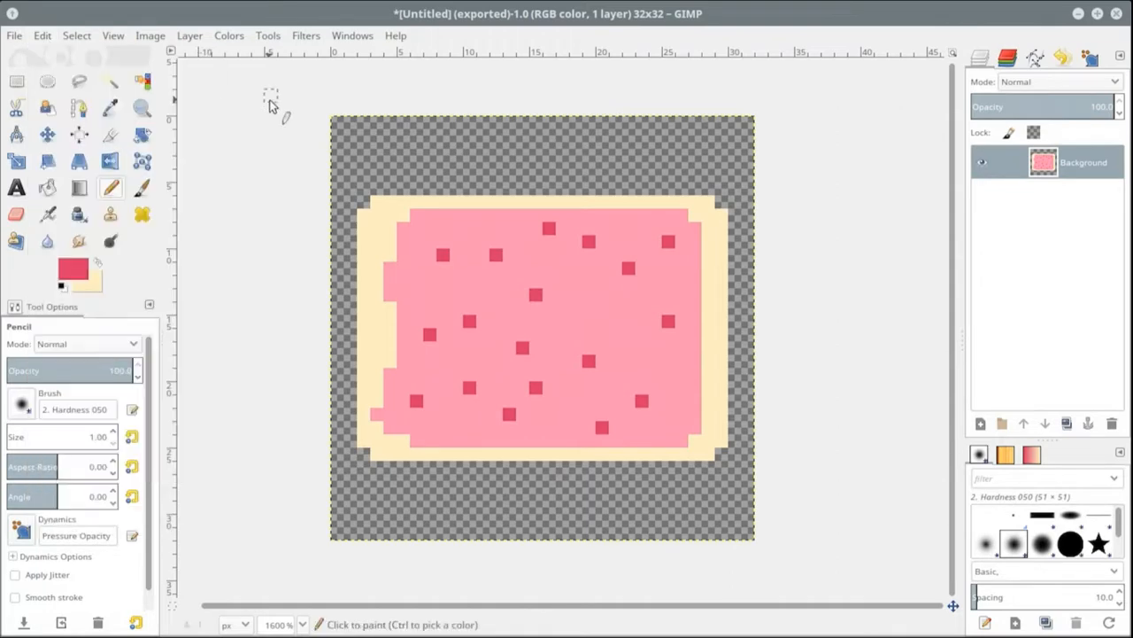
Switch to the file manager and open the textures folder inside .minetest
click(73, 623)
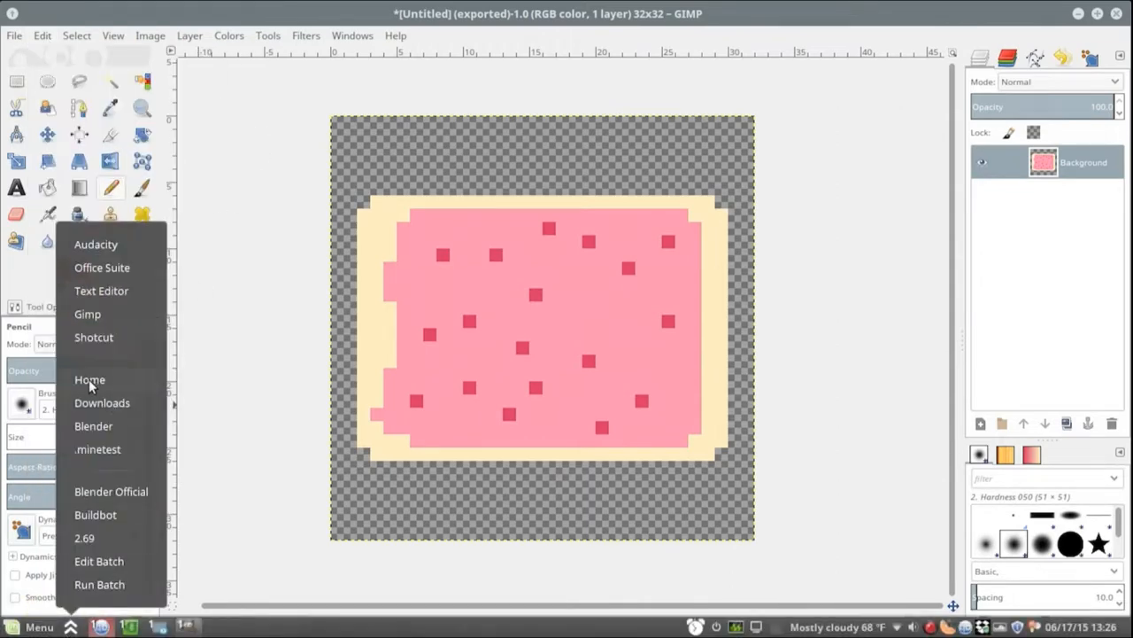
click(90, 450)
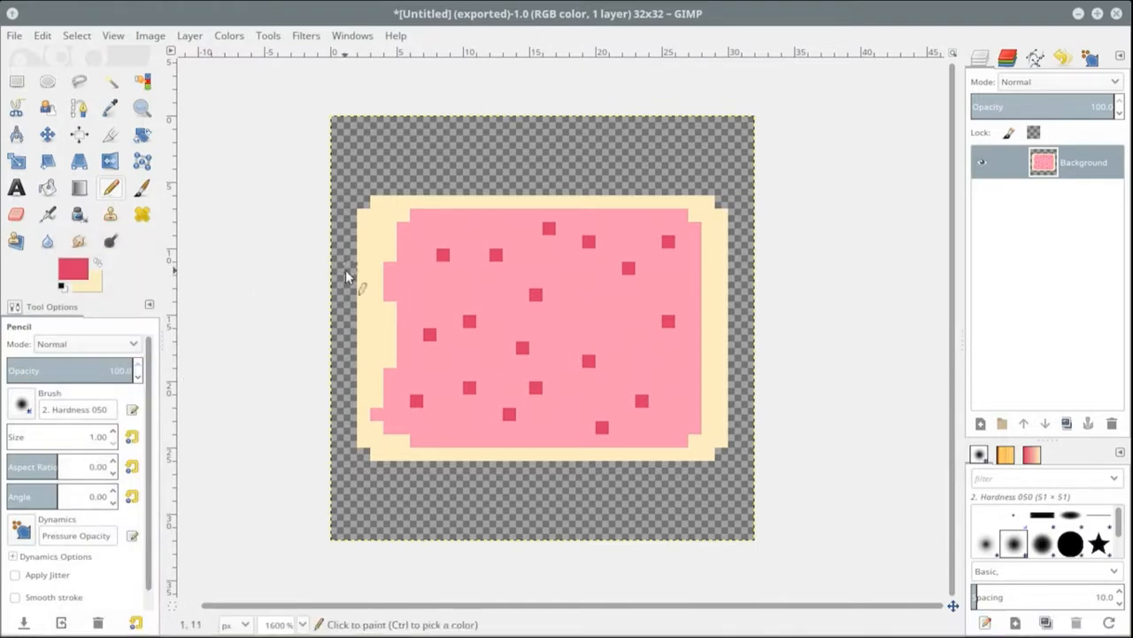
mouse_move(45, 40)
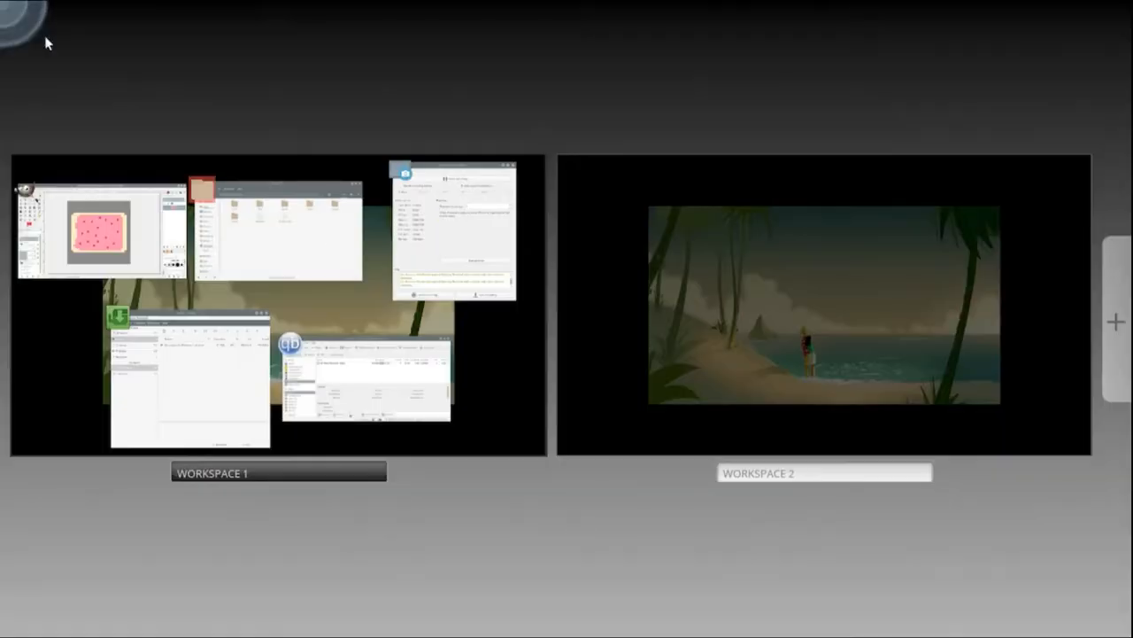
click(320, 235)
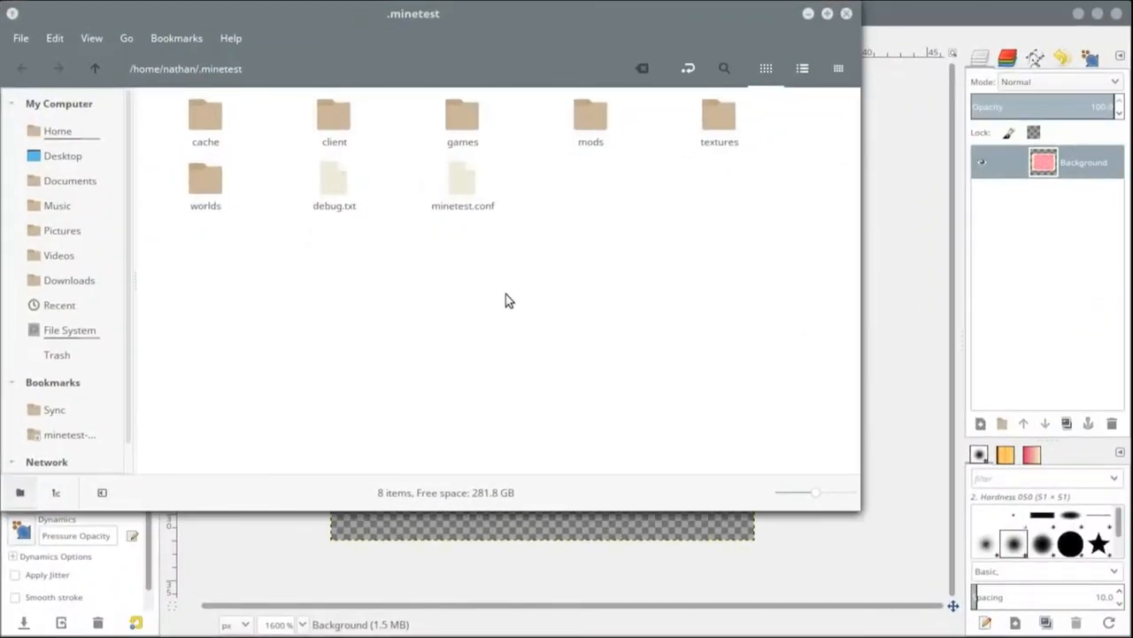
click(716, 138)
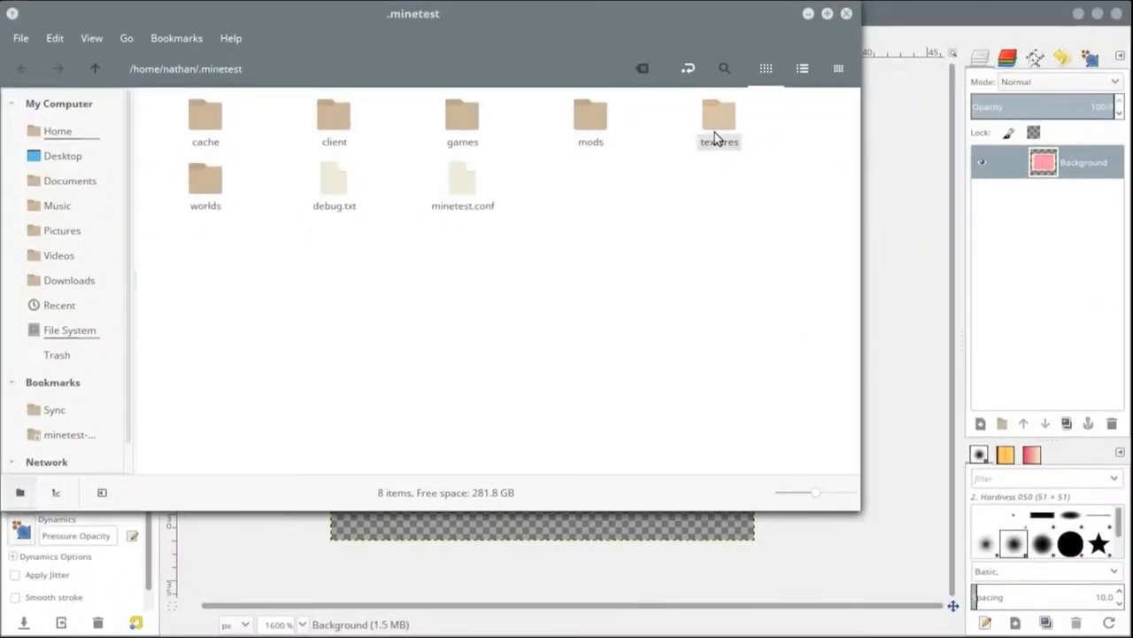
double_click(715, 137)
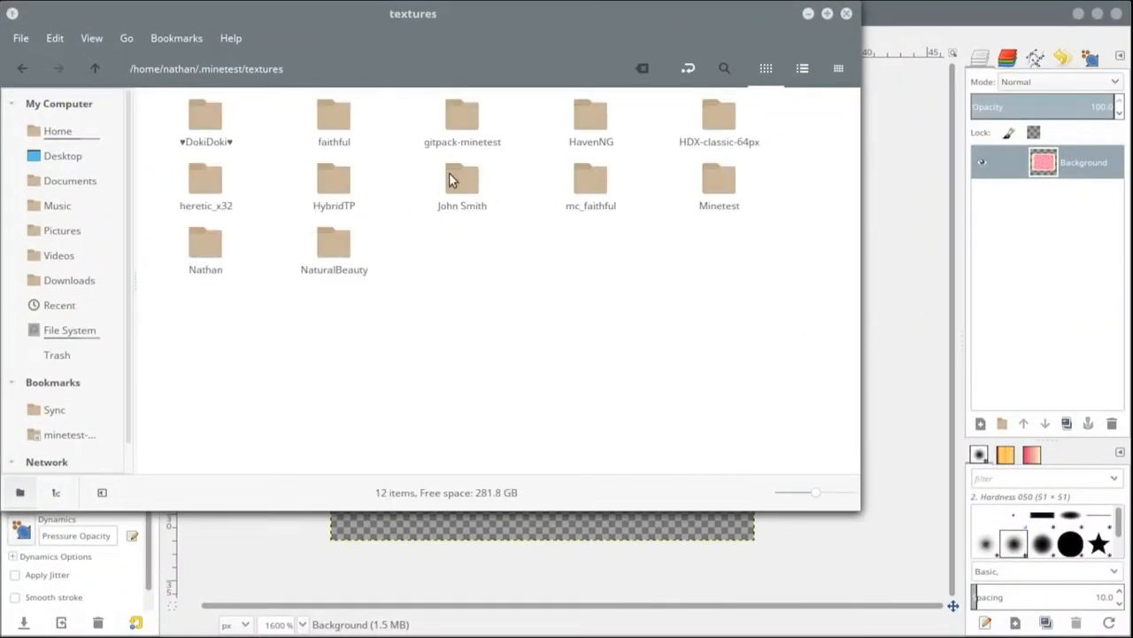
Open the textures folder of Minetest's bookmarked default mod and add default_dry_shrub.png to the pastry image as a layer
click(69, 435)
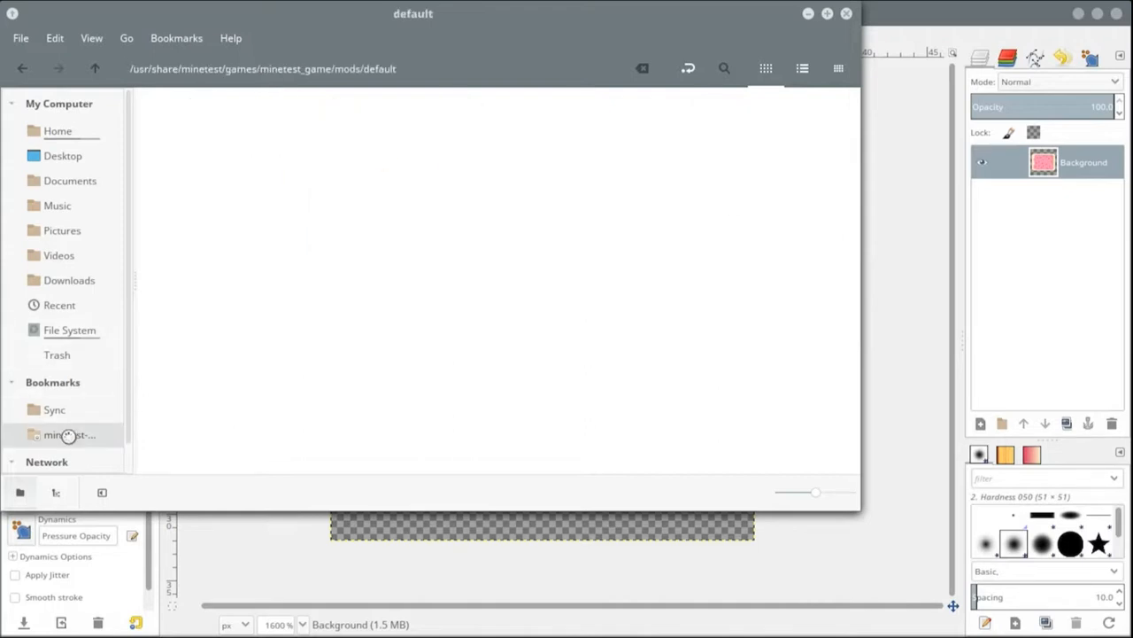
double_click(471, 124)
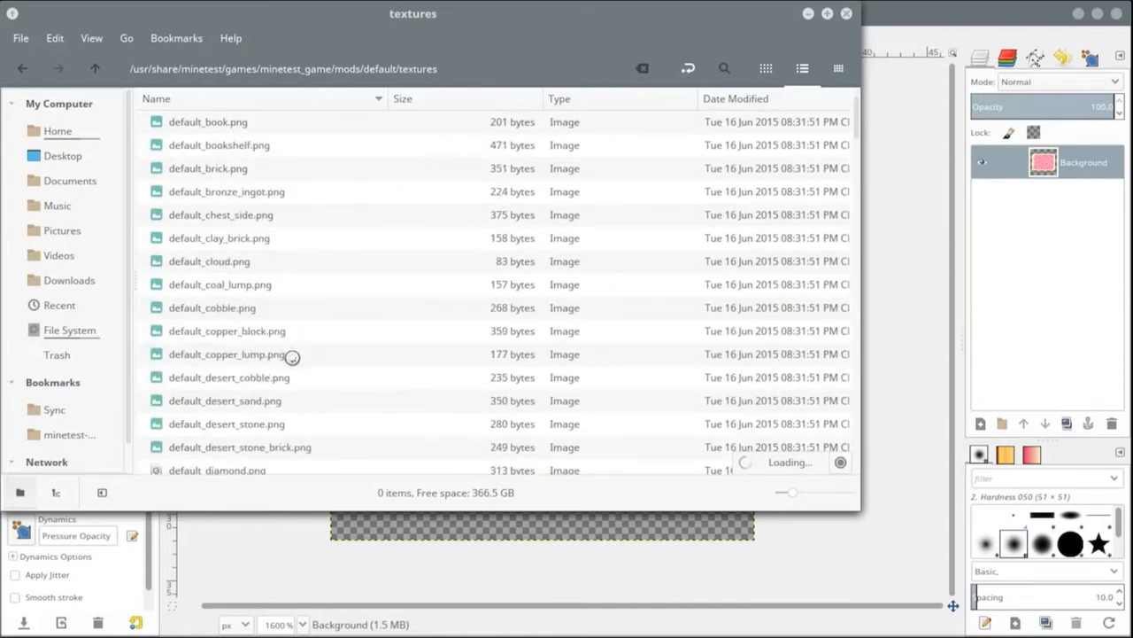
scroll(292, 357, down, 2)
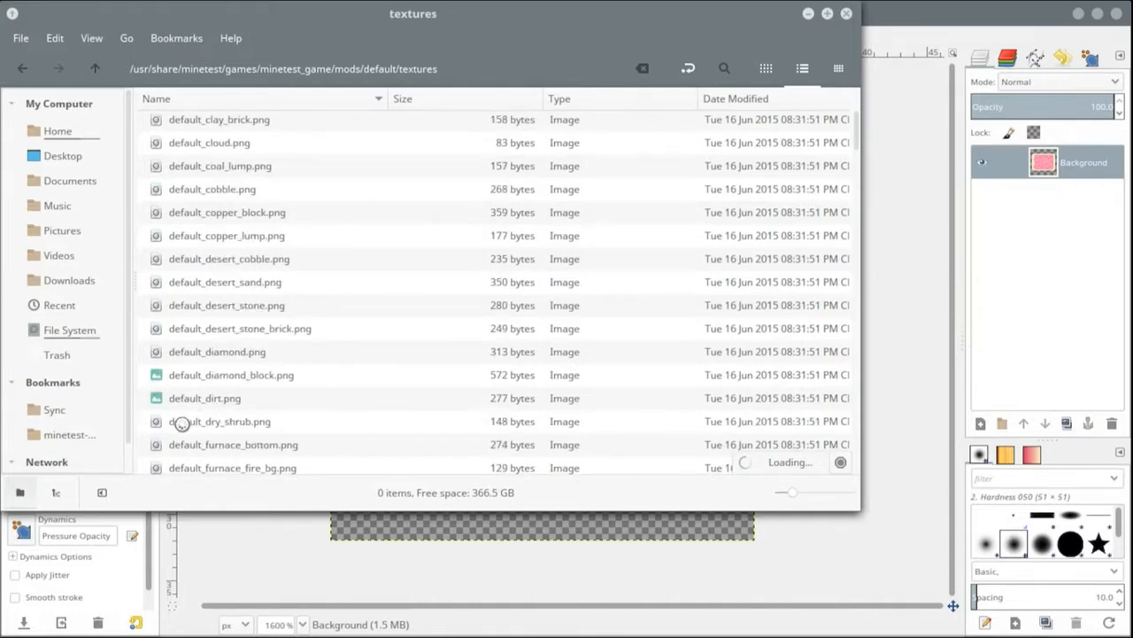
drag(195, 423, 998, 238)
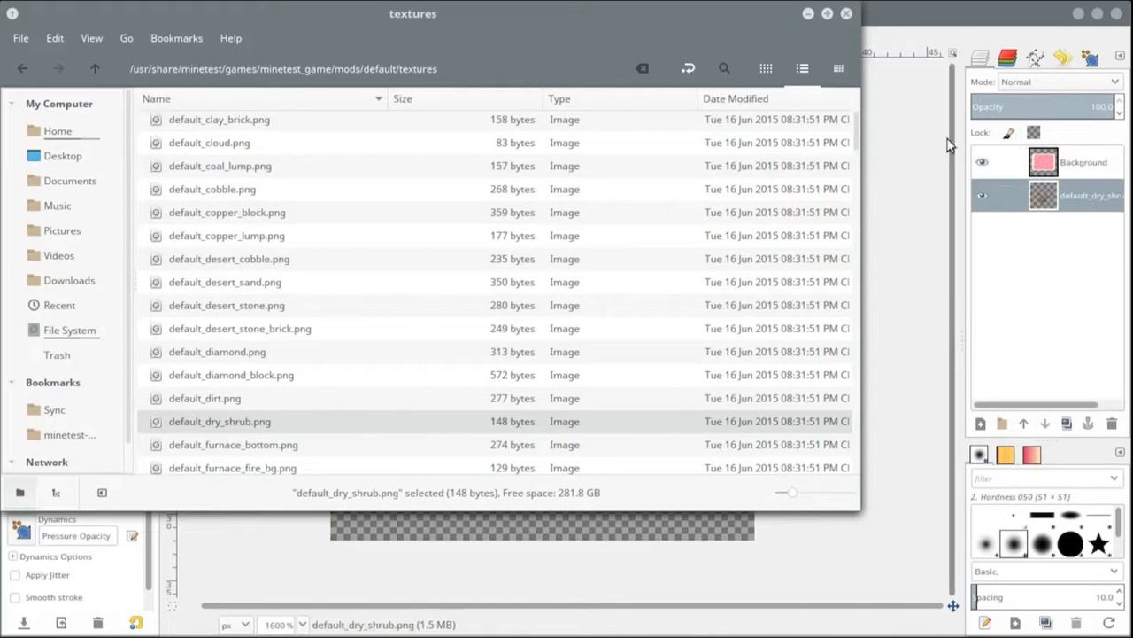
click(947, 13)
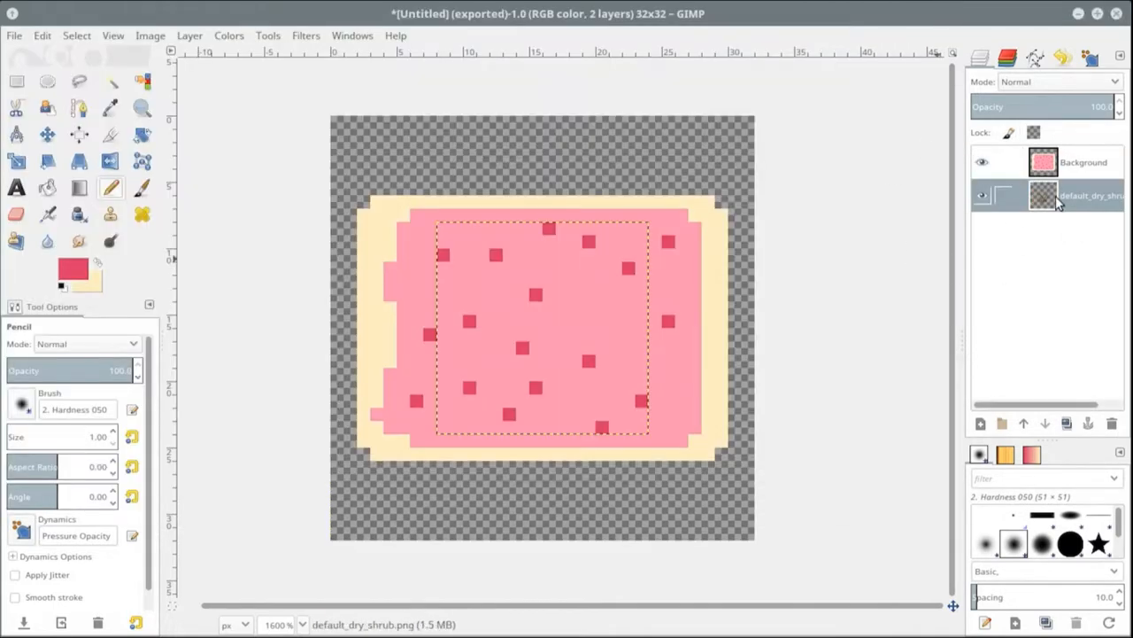
Raise the dry shrub layer above the pastry layer and move it 9 px left and 14 px up
drag(1044, 195, 1056, 152)
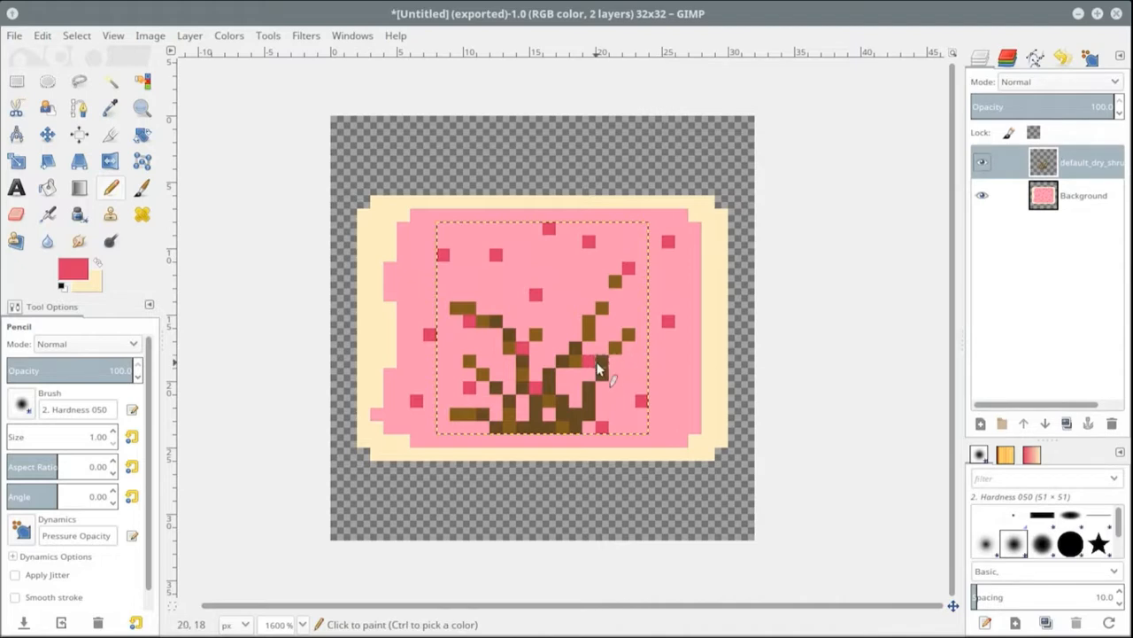
click(47, 131)
drag(547, 388, 438, 204)
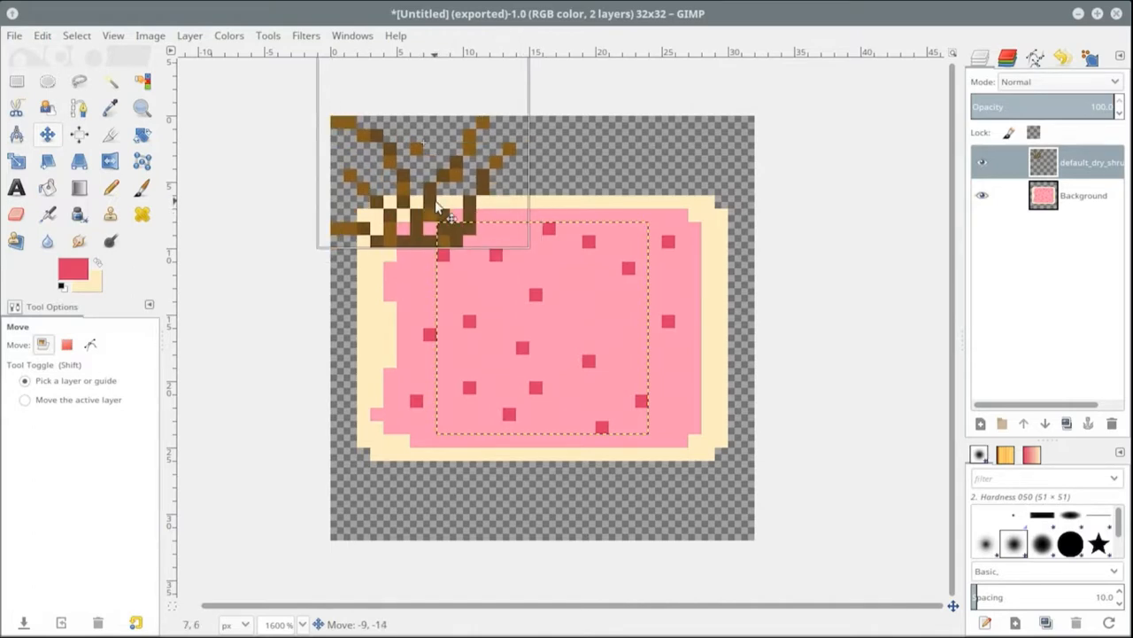
Move the pastry layer about 1 px right and 5 px down, clear of most of the shrub
click(1020, 197)
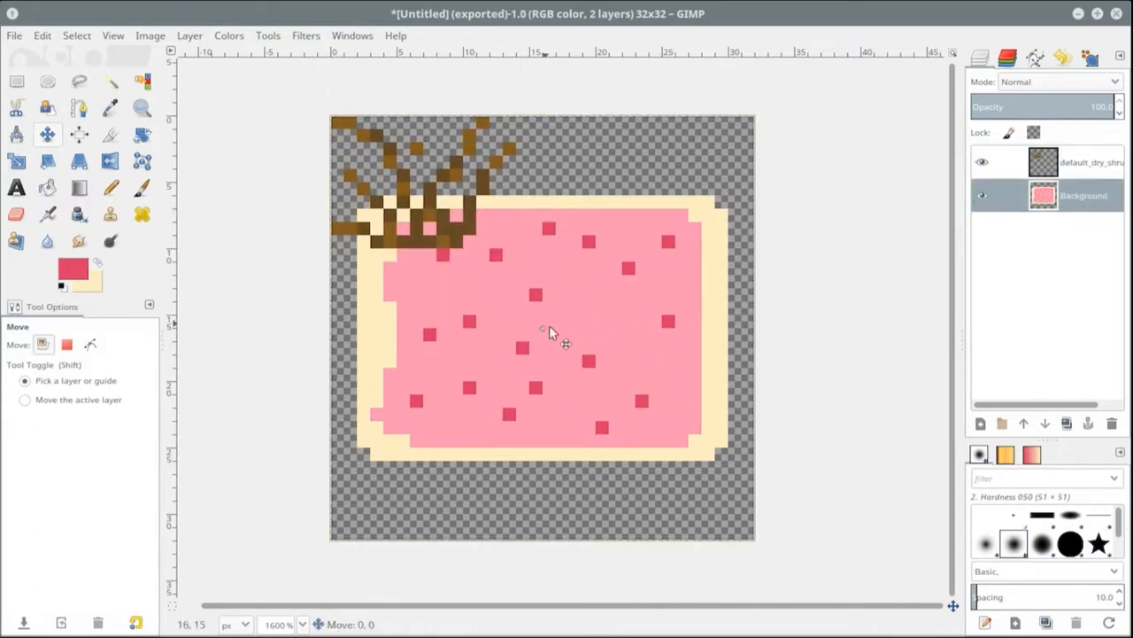
drag(549, 325, 559, 387)
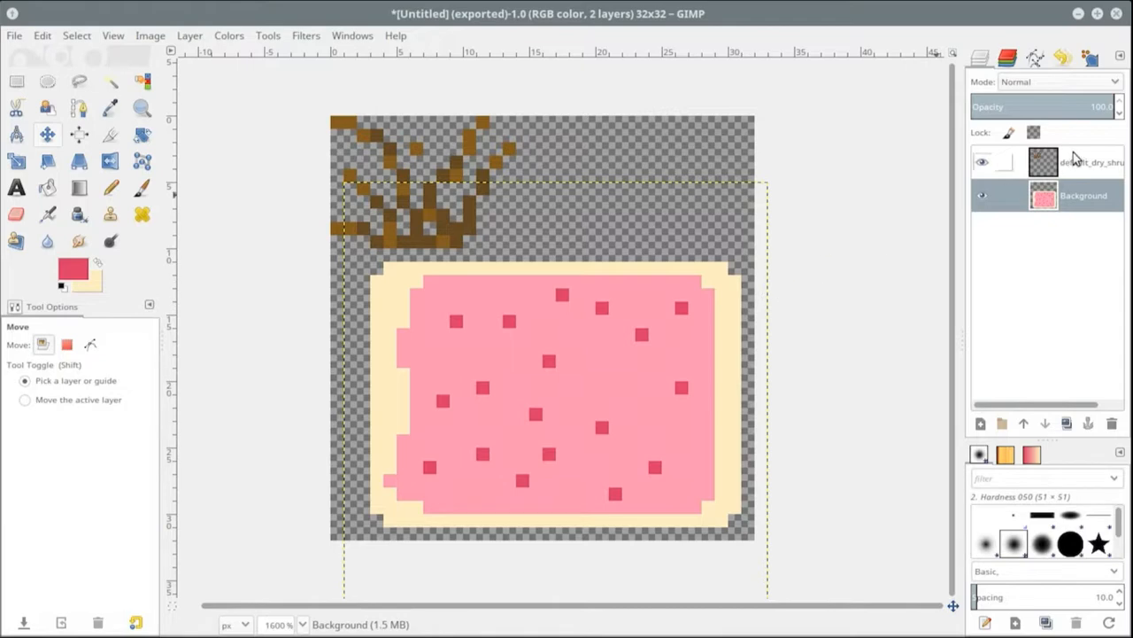
click(352, 36)
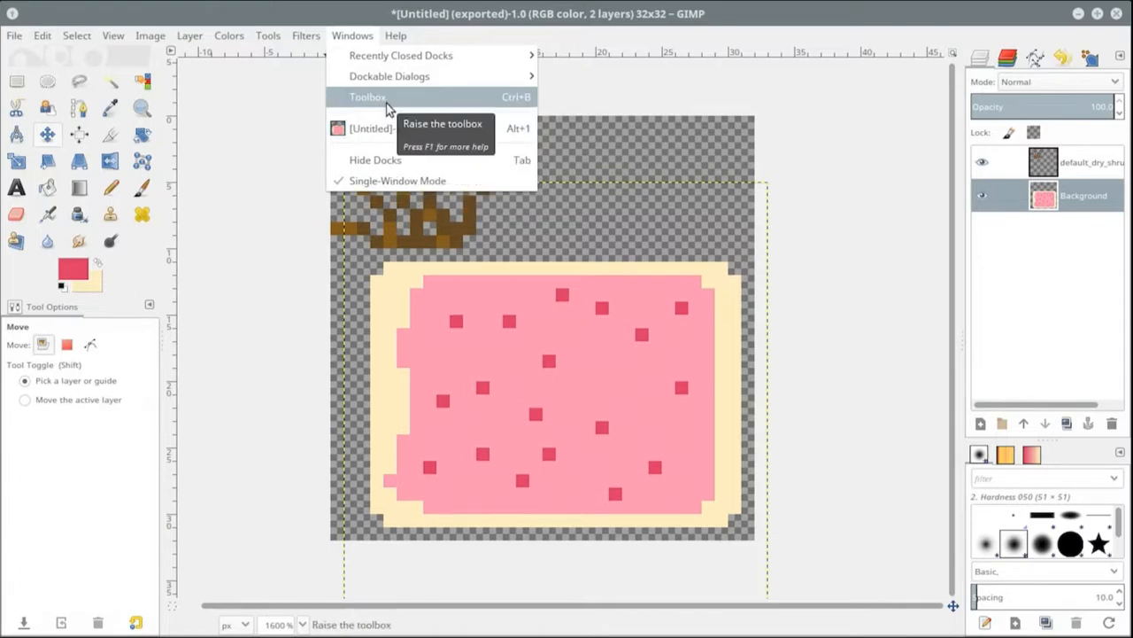
click(121, 75)
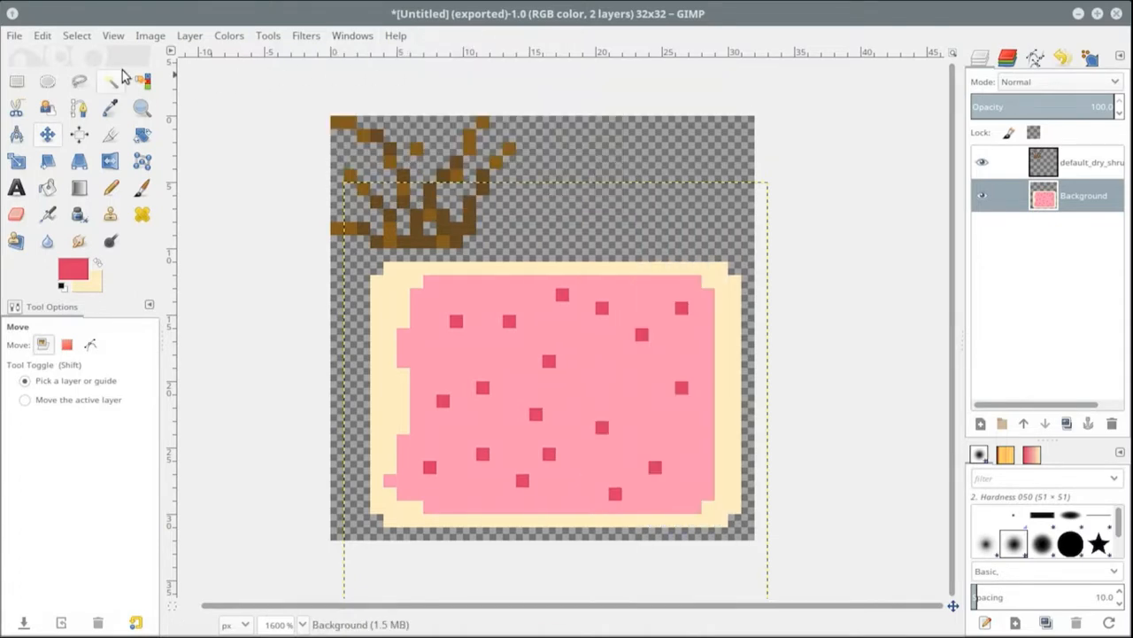
Create a new 32 × 32 px image
click(14, 37)
click(27, 55)
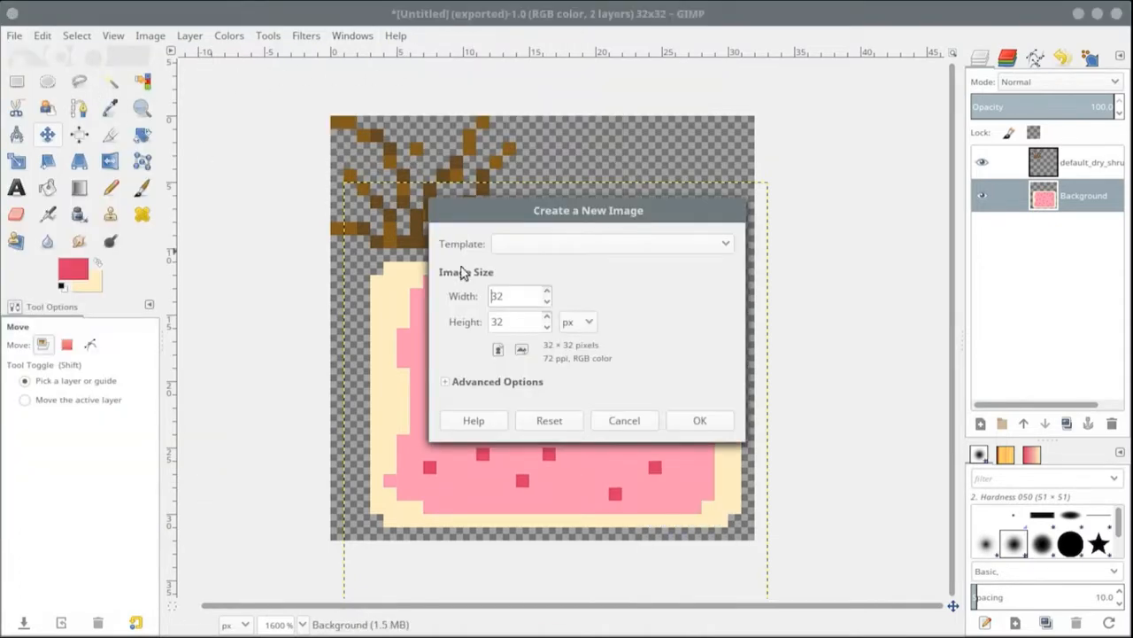
click(697, 420)
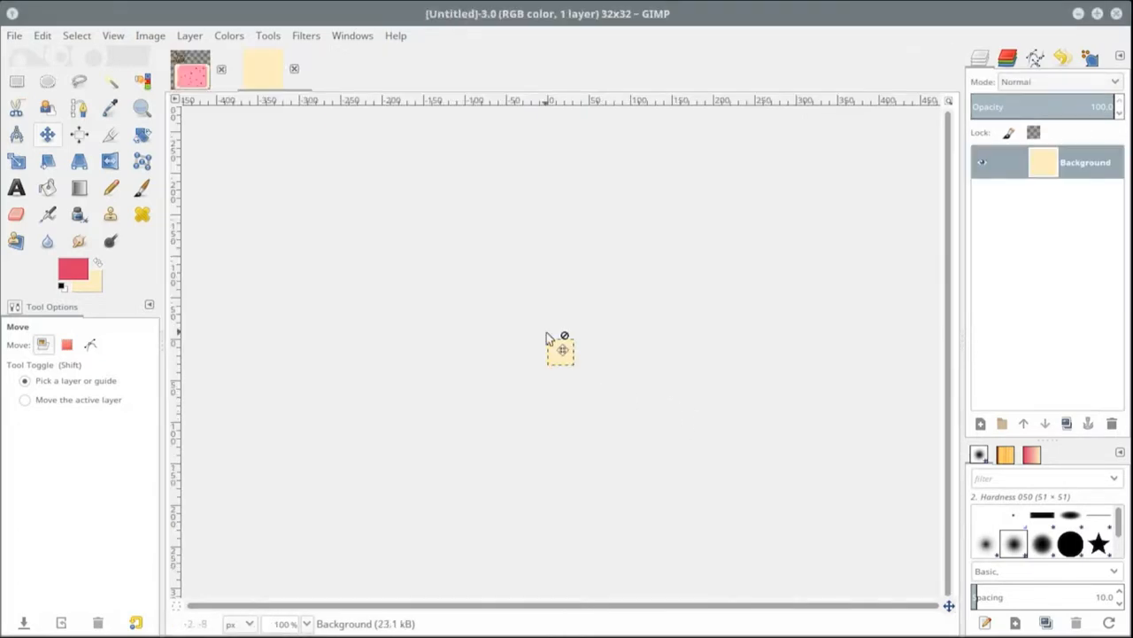
scroll(546, 337, up, 7)
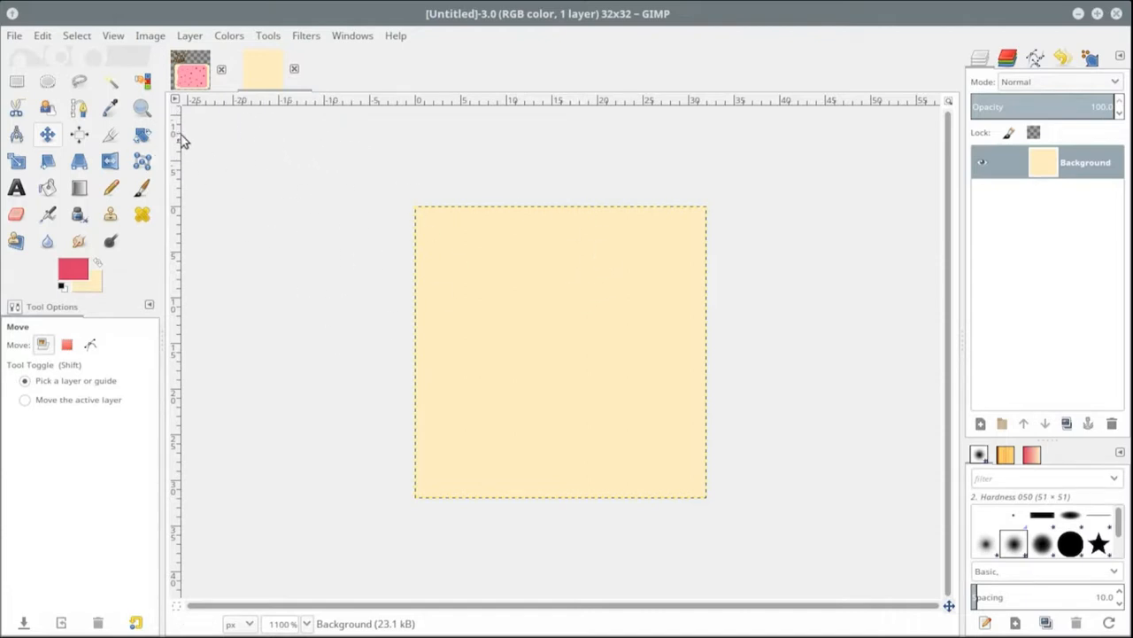
Switch back and forth between the pastry image and the blank cream image, ending on the blank one
click(188, 75)
click(278, 81)
click(188, 78)
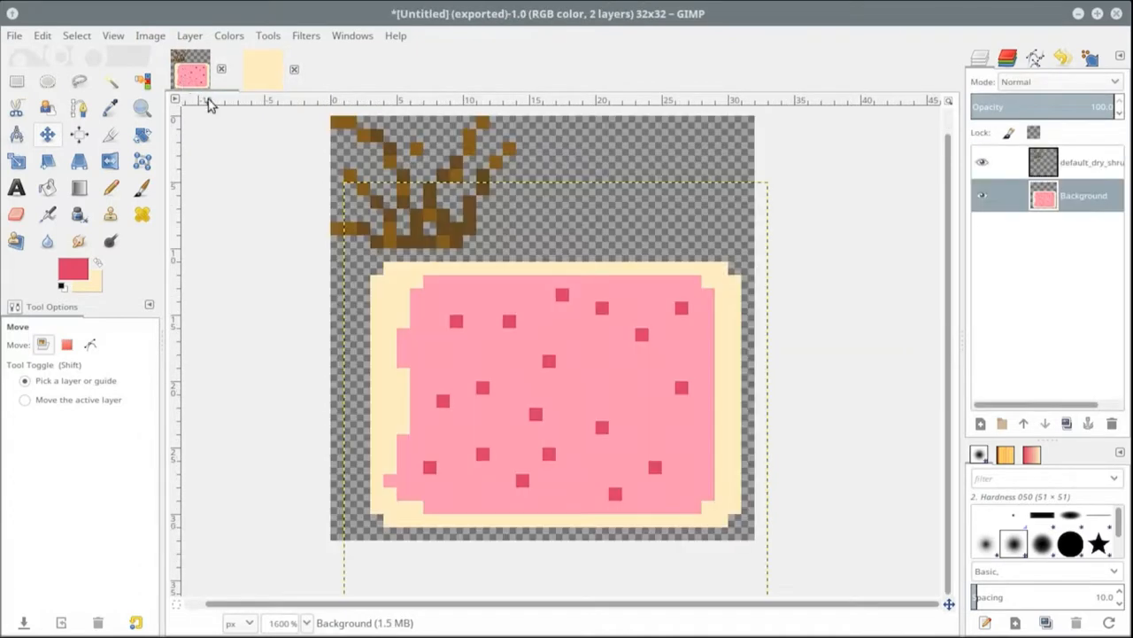
click(262, 69)
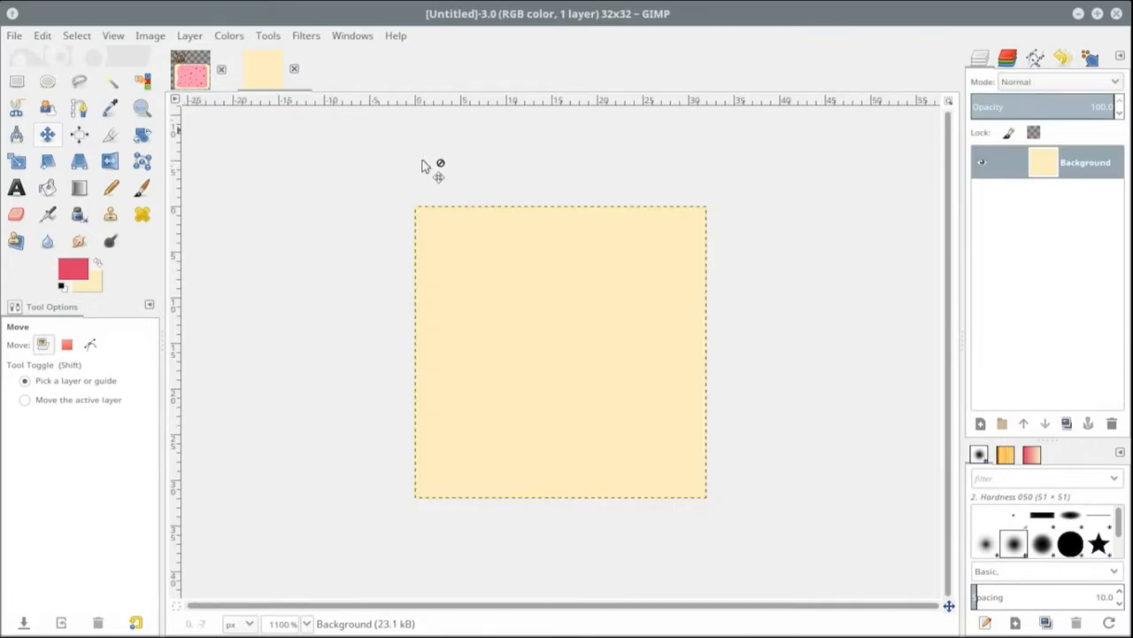
Turn off single-window mode so that each image has its own window
click(303, 35)
mouse_move(341, 35)
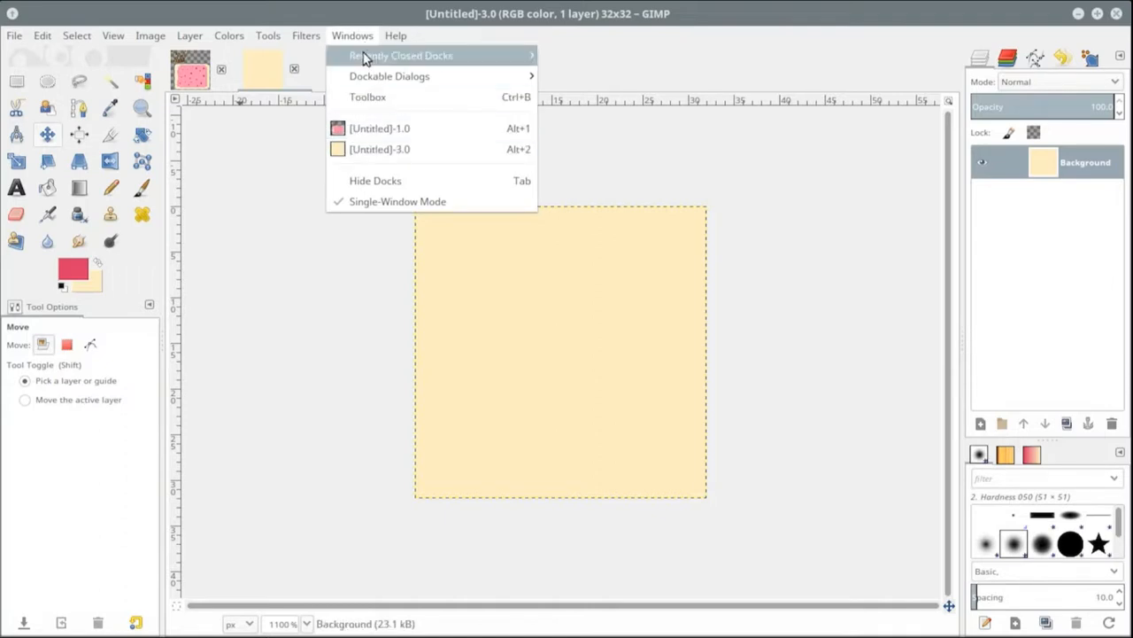
mouse_move(363, 83)
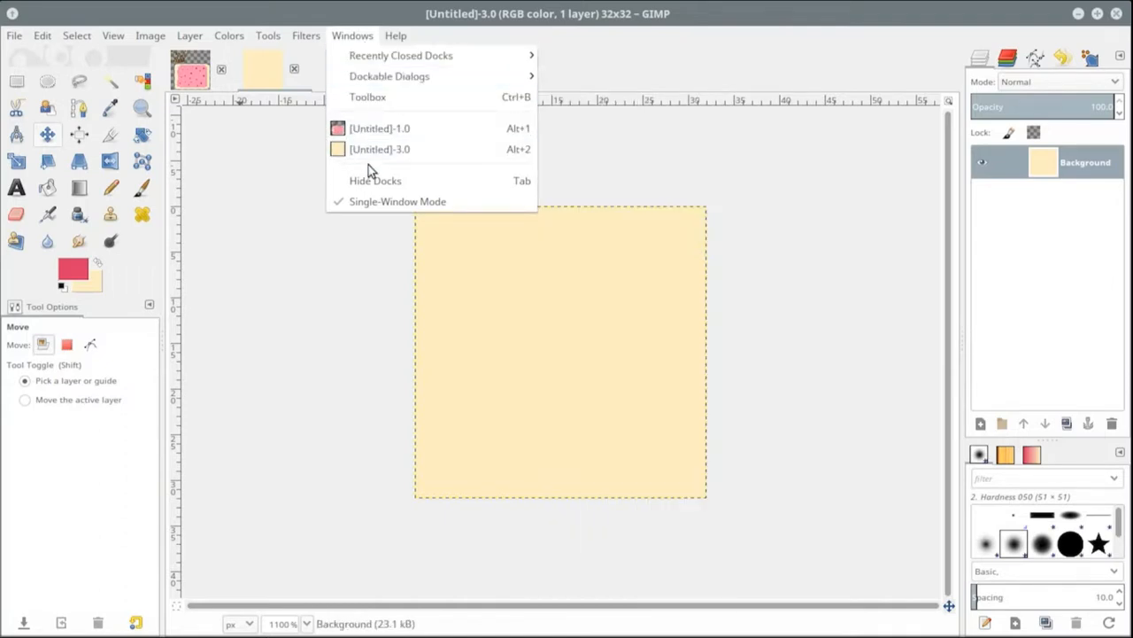
click(398, 202)
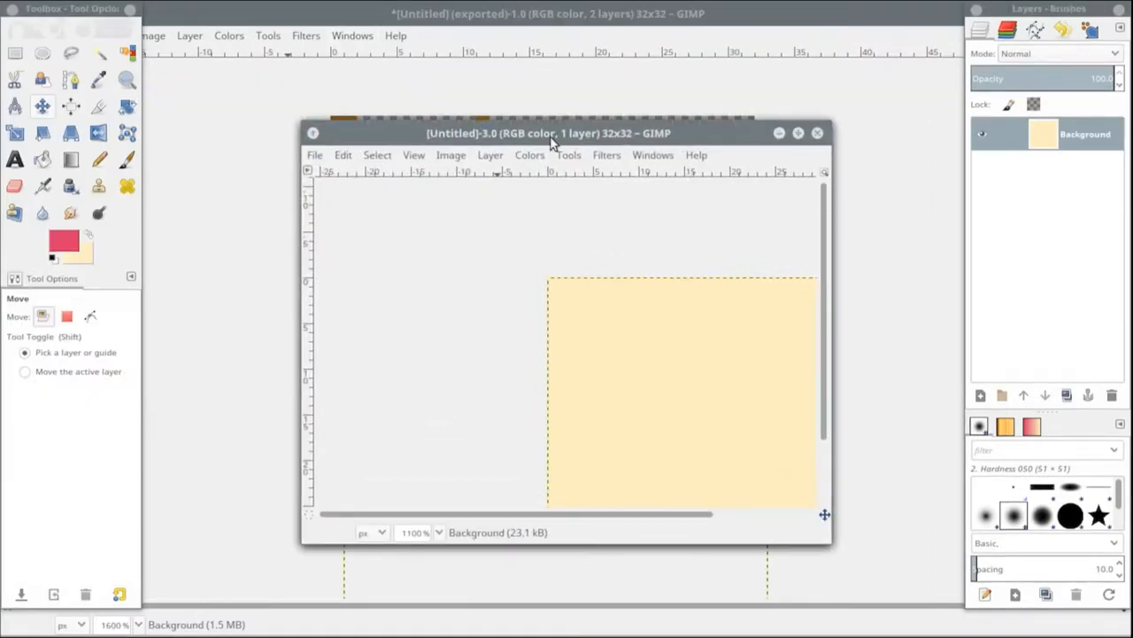
Place the blank image's window beside the toolbox, center its canvas, and narrow the window around it
drag(550, 140, 395, 75)
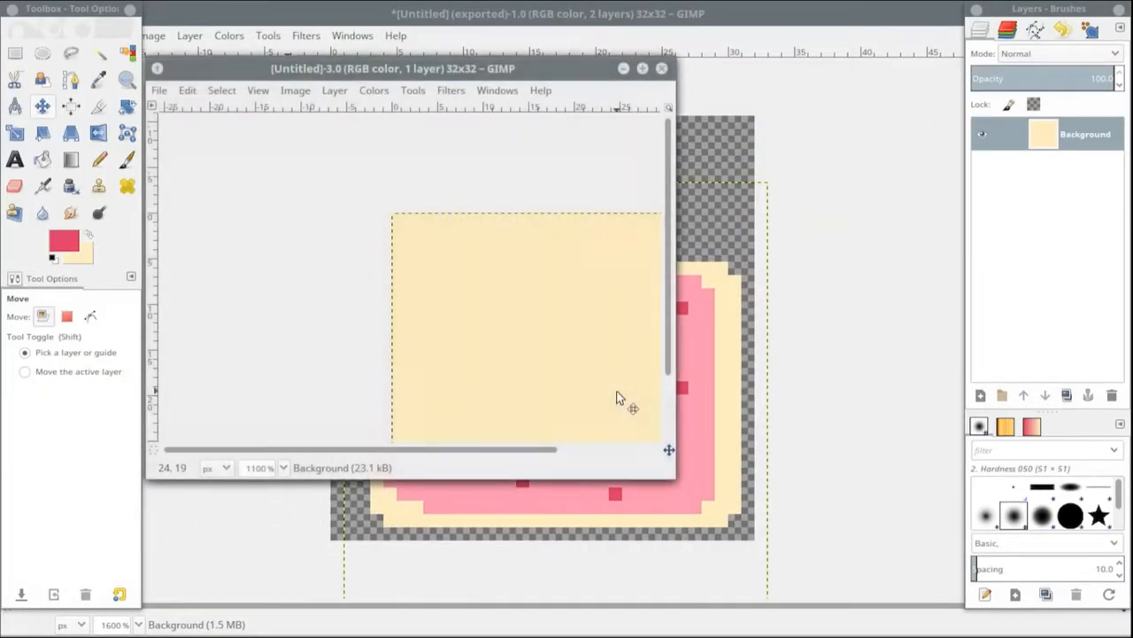
drag(533, 372, 314, 279)
drag(671, 305, 480, 303)
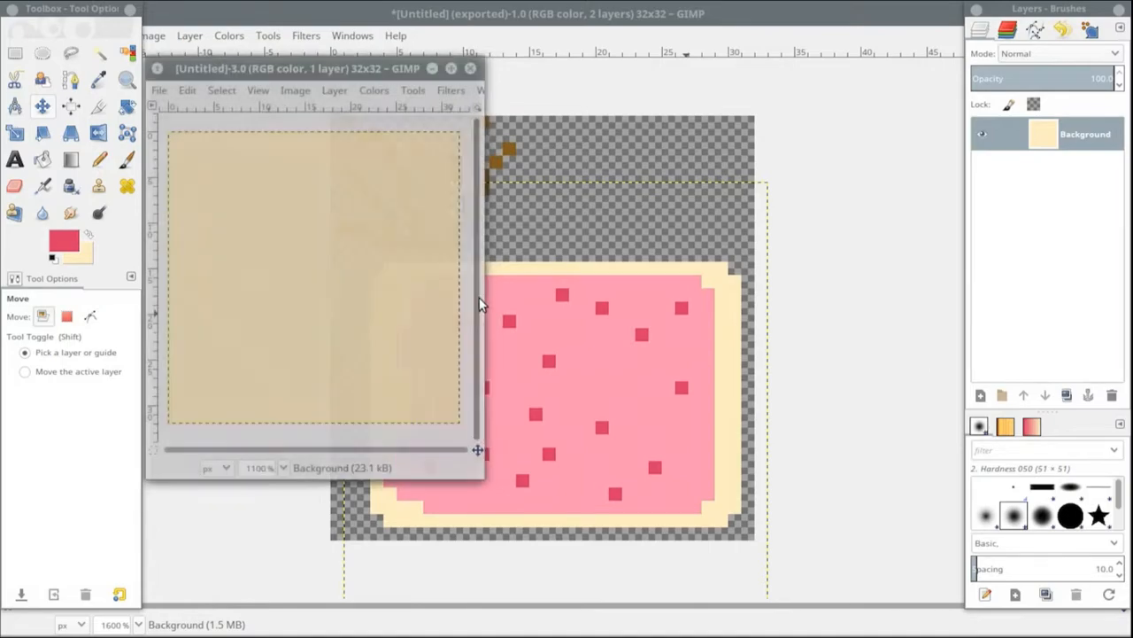
Unmaximize the pastry image's window, shrink it, and place it between the toolbox and the layers dock
click(613, 17)
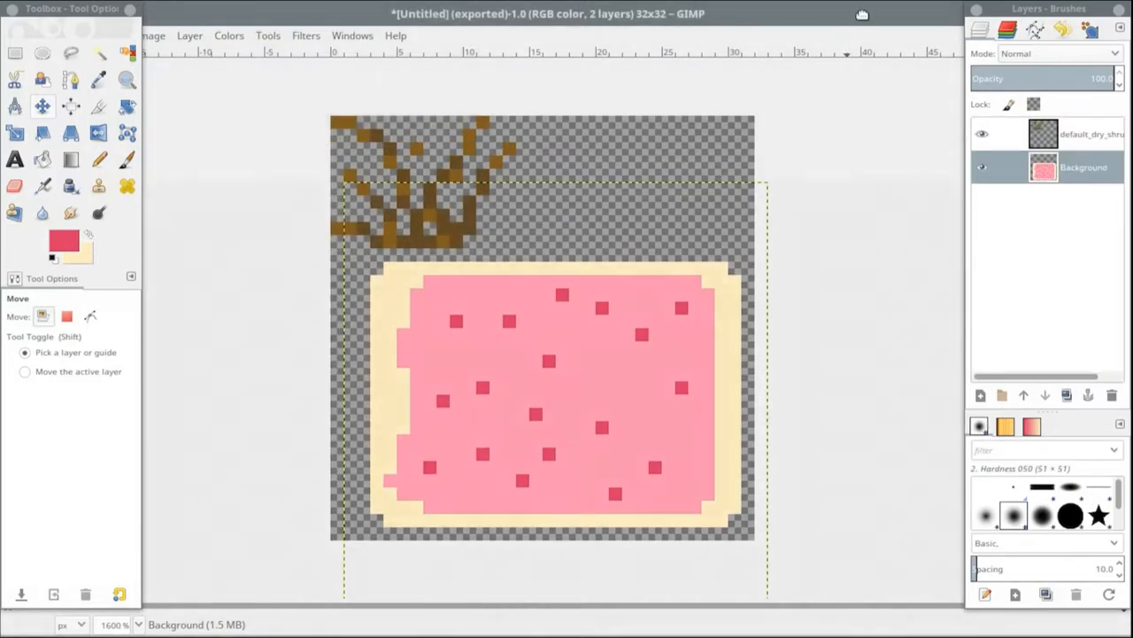
drag(863, 15, 890, 123)
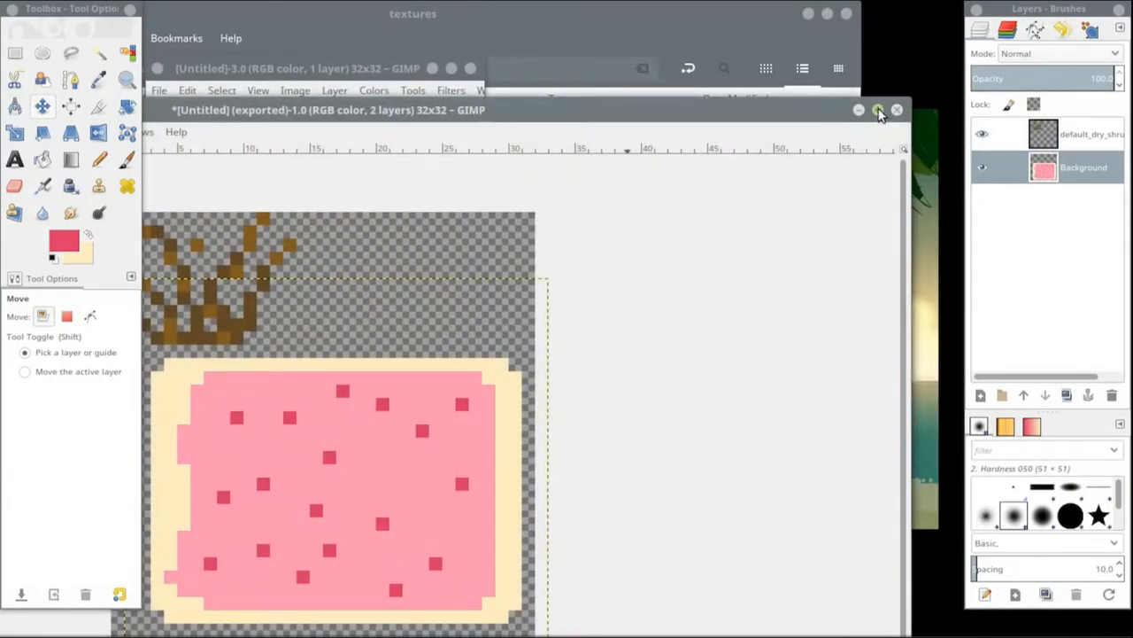
click(879, 113)
drag(751, 18, 822, 78)
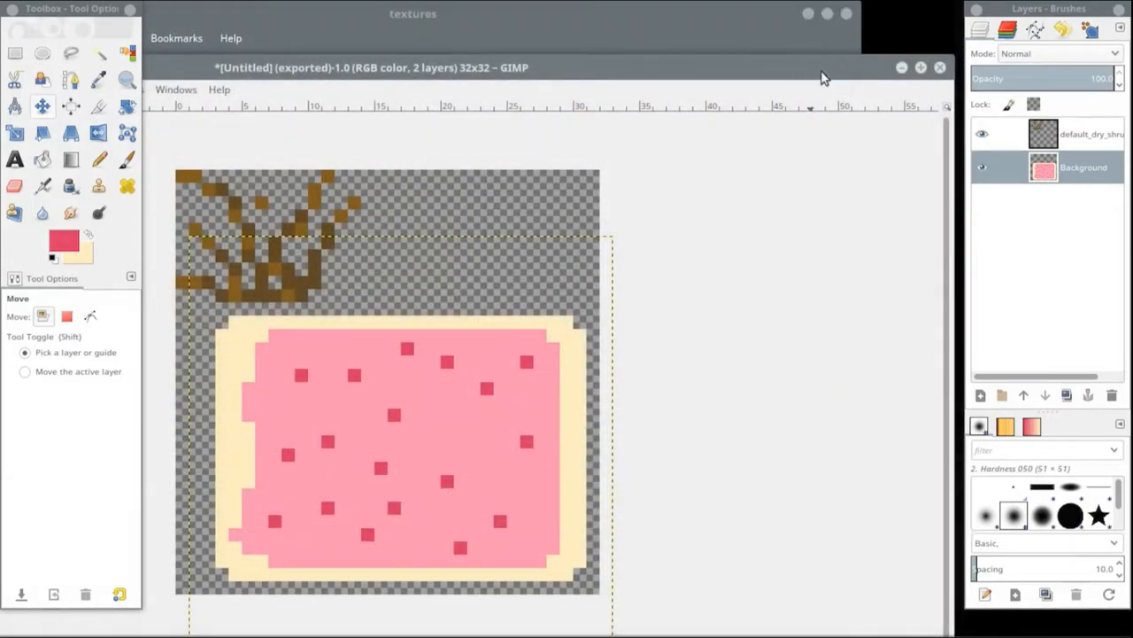
click(922, 68)
drag(884, 15, 638, 79)
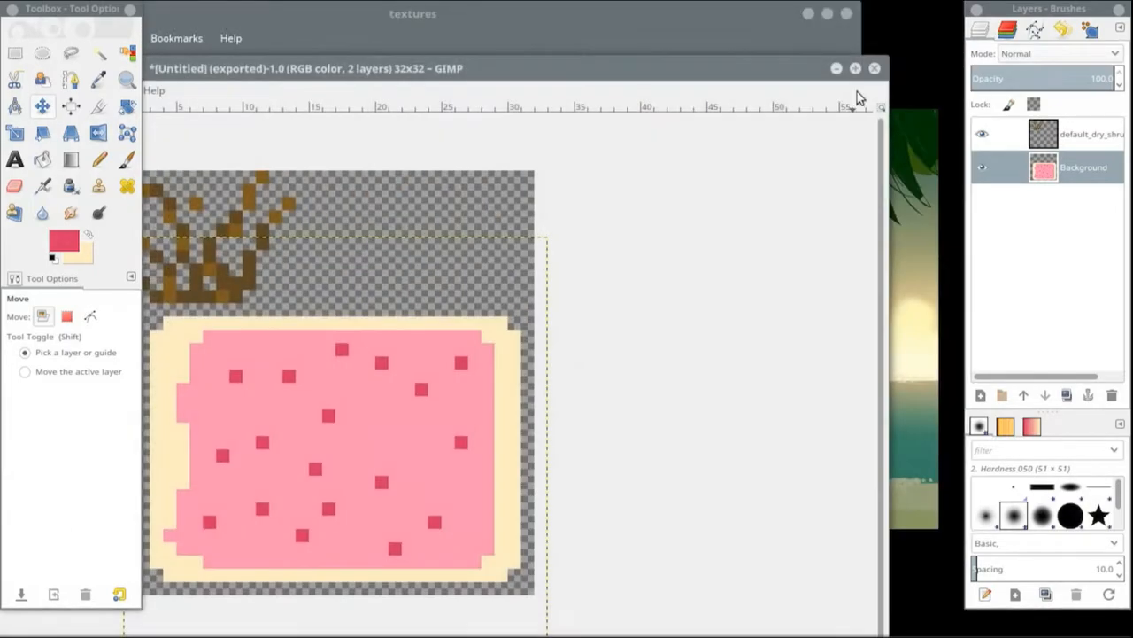
drag(884, 60, 394, 308)
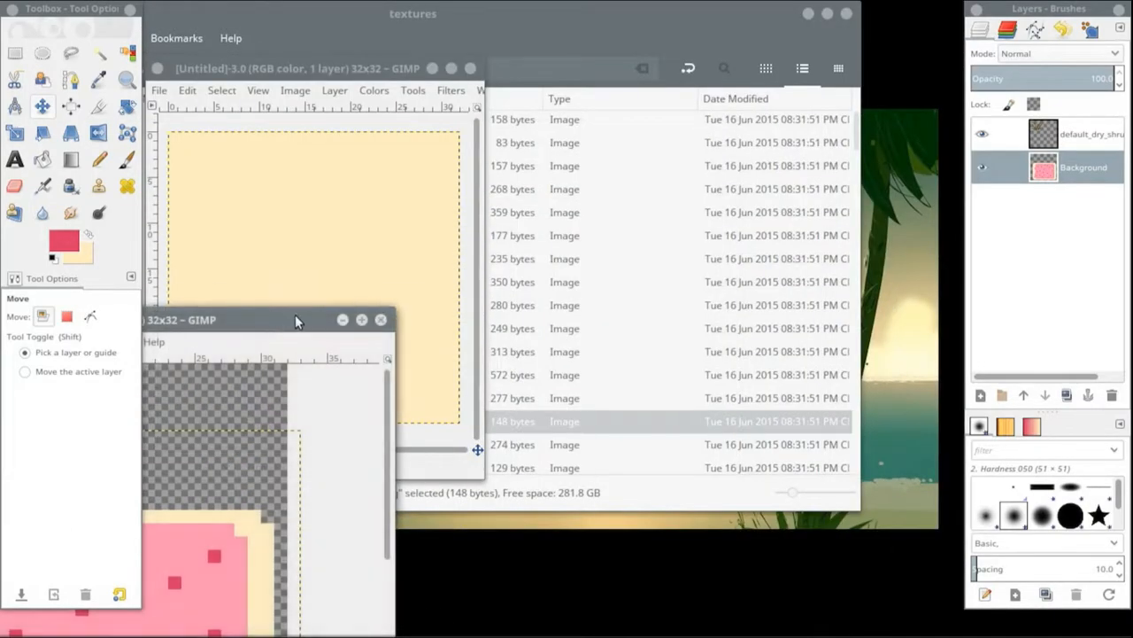
drag(297, 320, 816, 235)
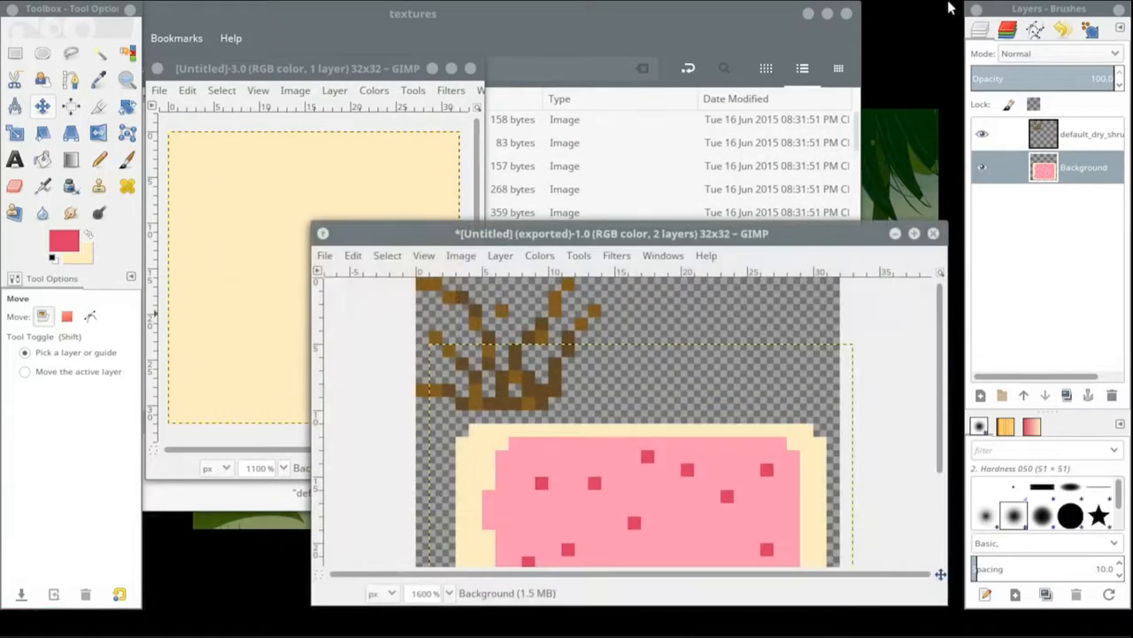
Lower the layers dock and arrange the two image windows side by side with the whole sprite in view
drag(1052, 10, 1060, 47)
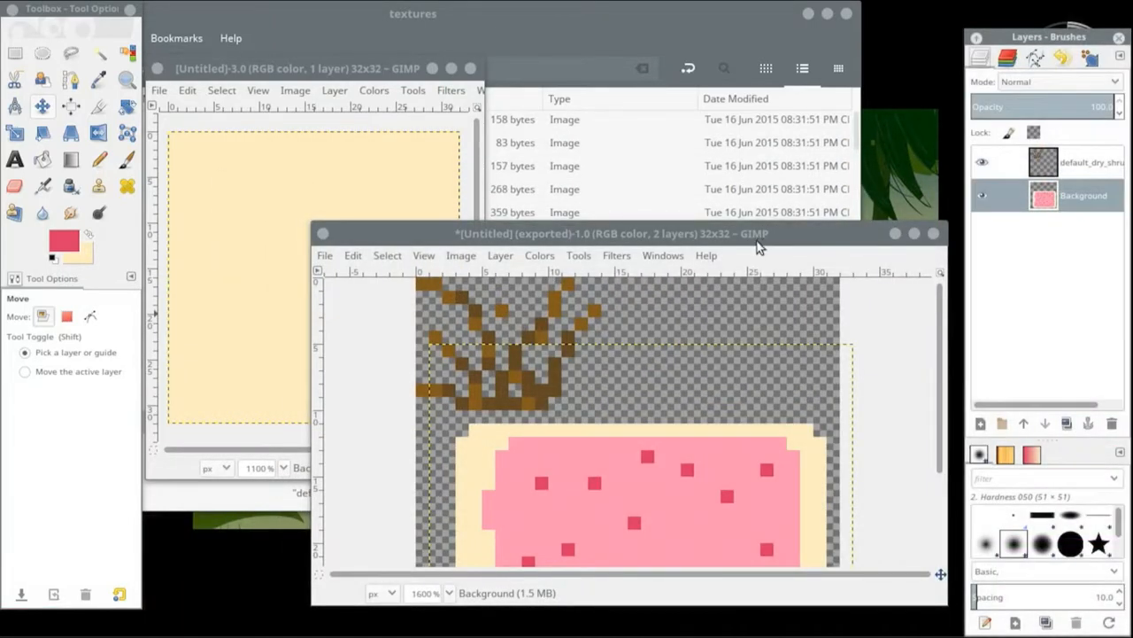
drag(759, 233, 812, 98)
drag(675, 374, 742, 378)
drag(275, 75, 271, 20)
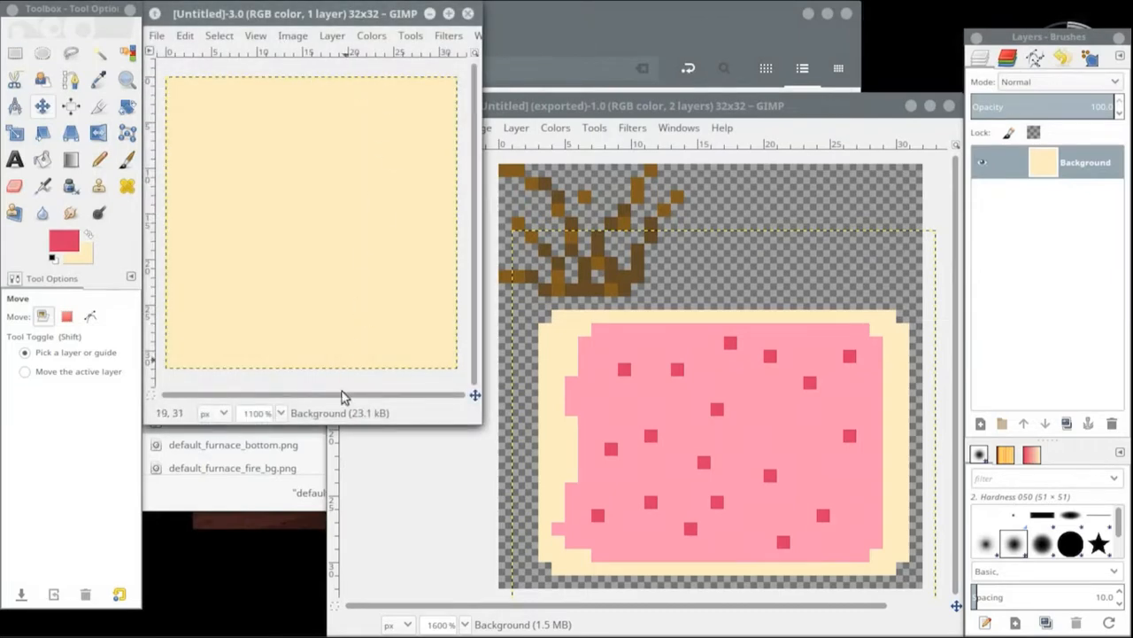
Switch between the two image windows and use the list of open images to select the pastry image
click(567, 140)
click(680, 128)
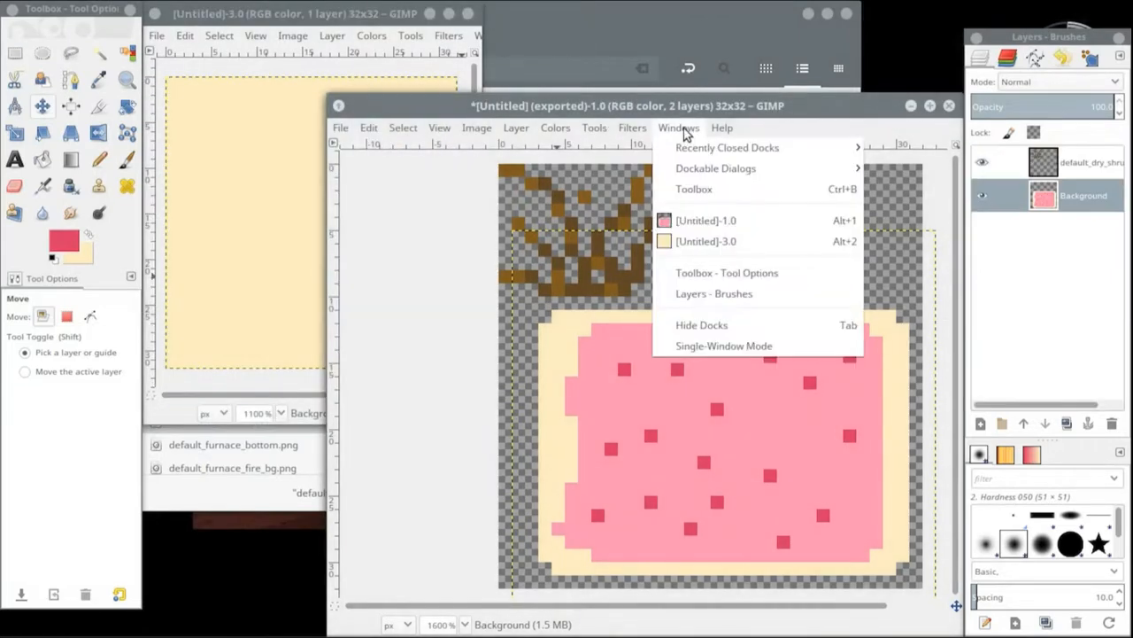
click(689, 225)
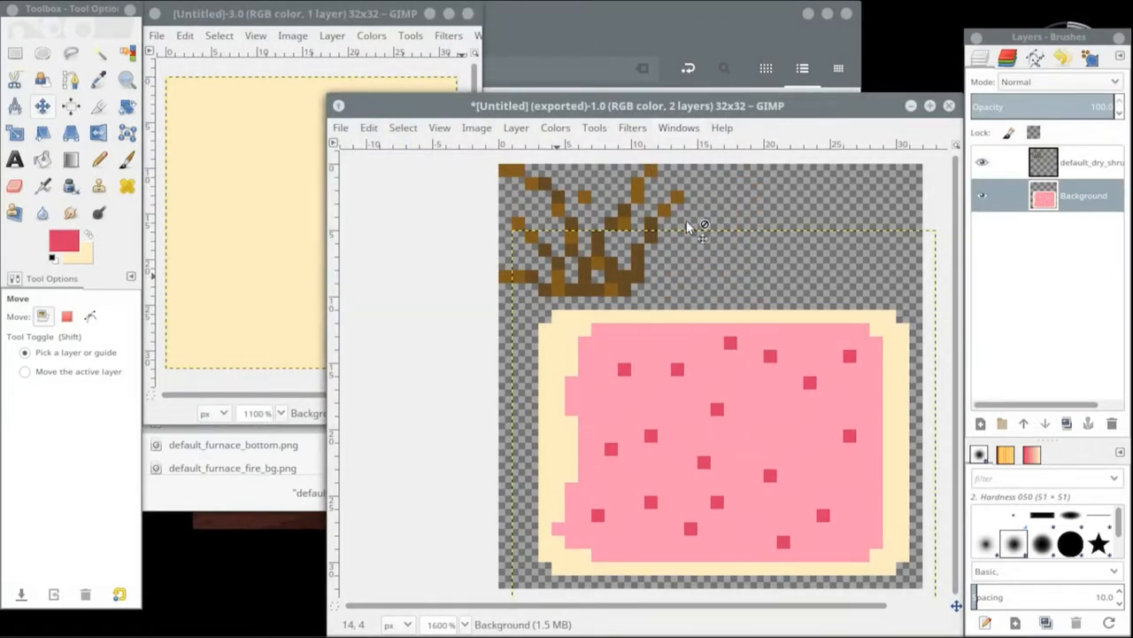
mouse_move(673, 306)
mouse_down()
mouse_move(620, 307)
mouse_move(656, 304)
mouse_up()
click(322, 10)
click(649, 109)
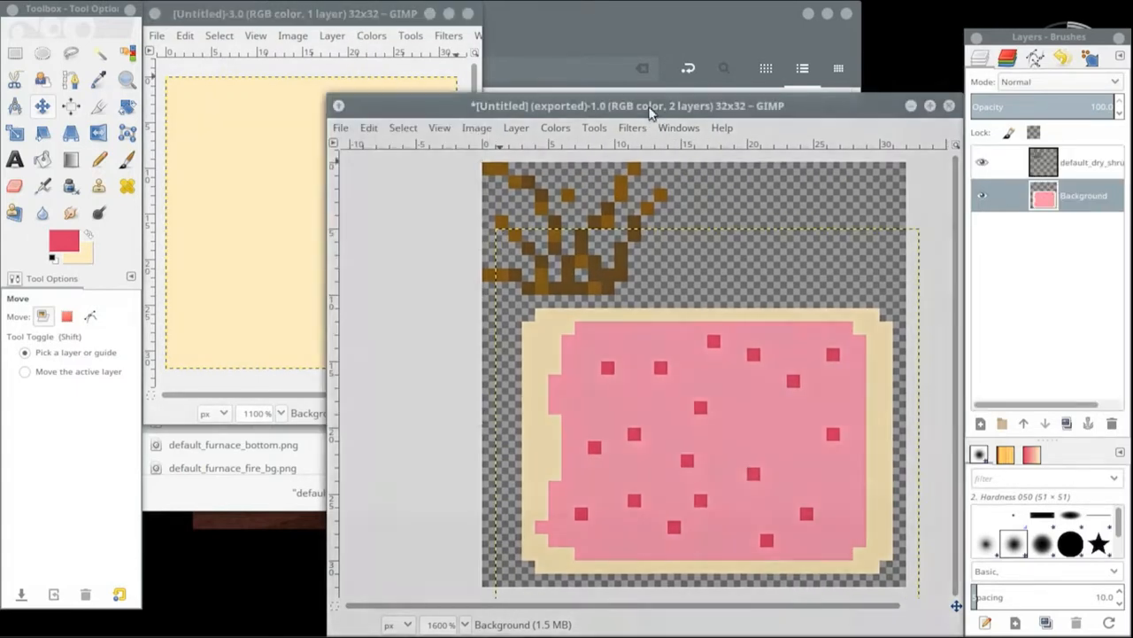
click(687, 128)
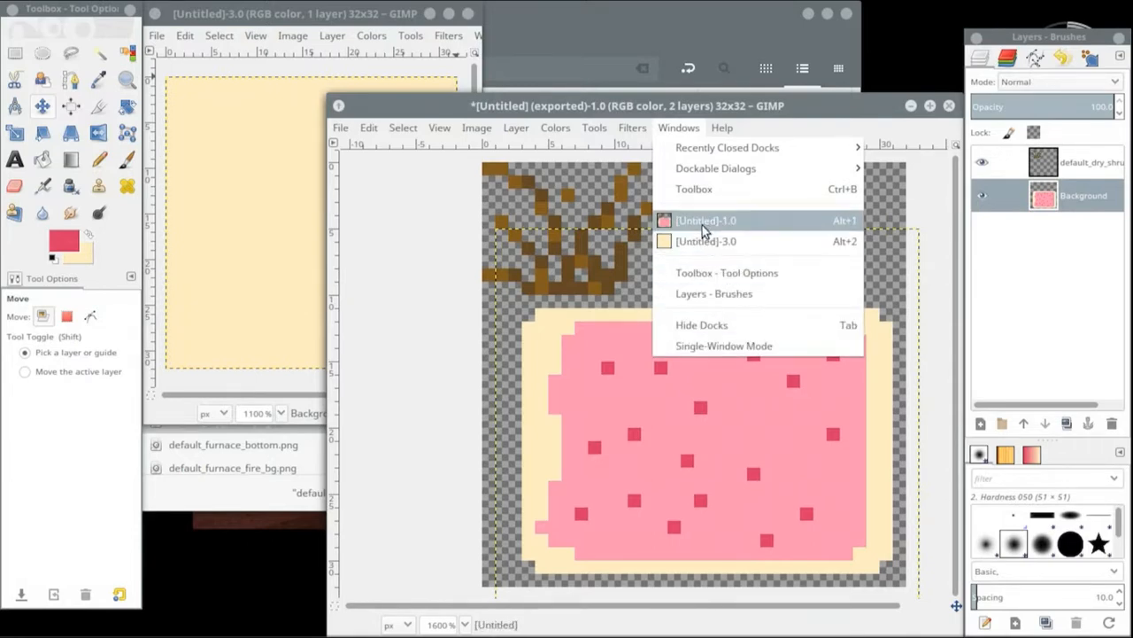
click(577, 109)
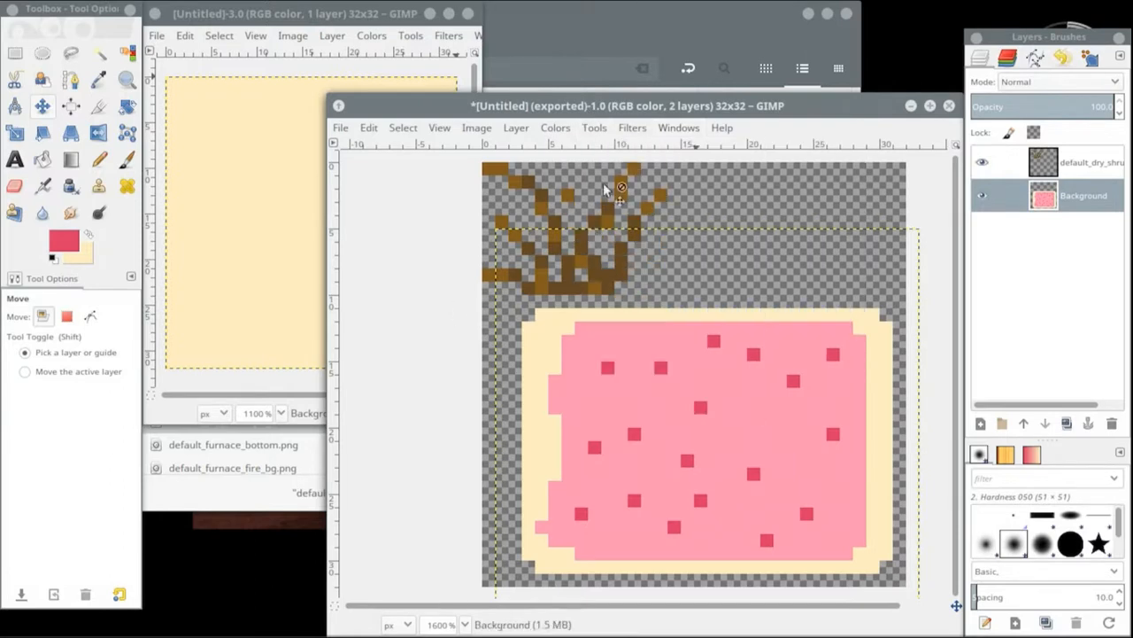
Zoom the blank image out to 400% and shrink its window around the canvas
click(280, 21)
scroll(280, 213, down, 3)
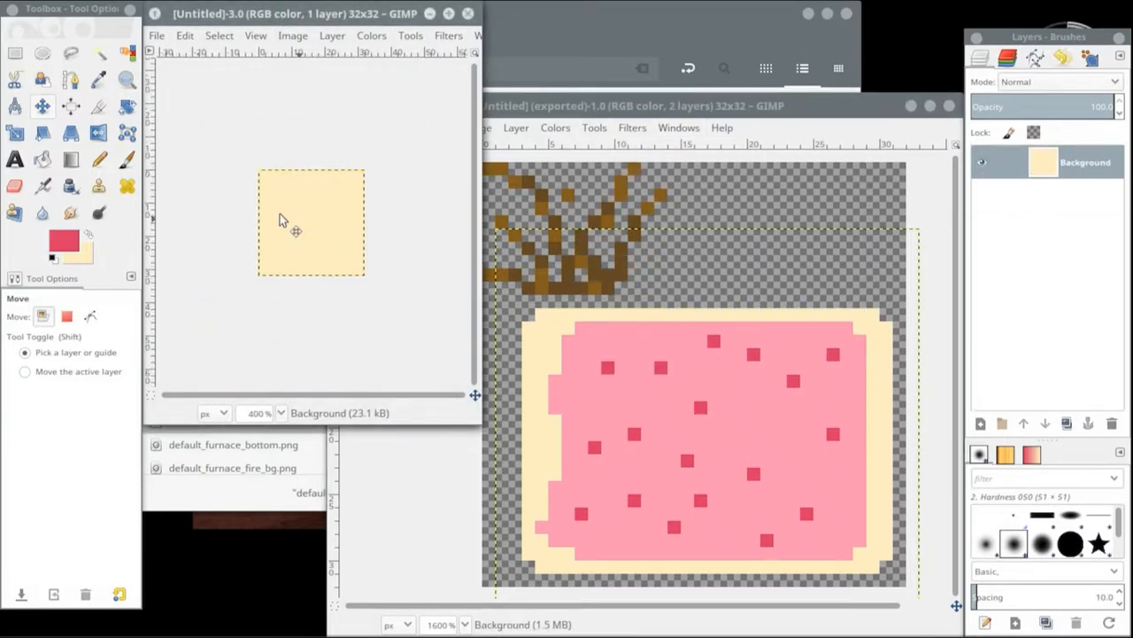
drag(476, 411, 329, 248)
Bring the pastry image and the blank image to the front in turn through the list of open images
click(632, 128)
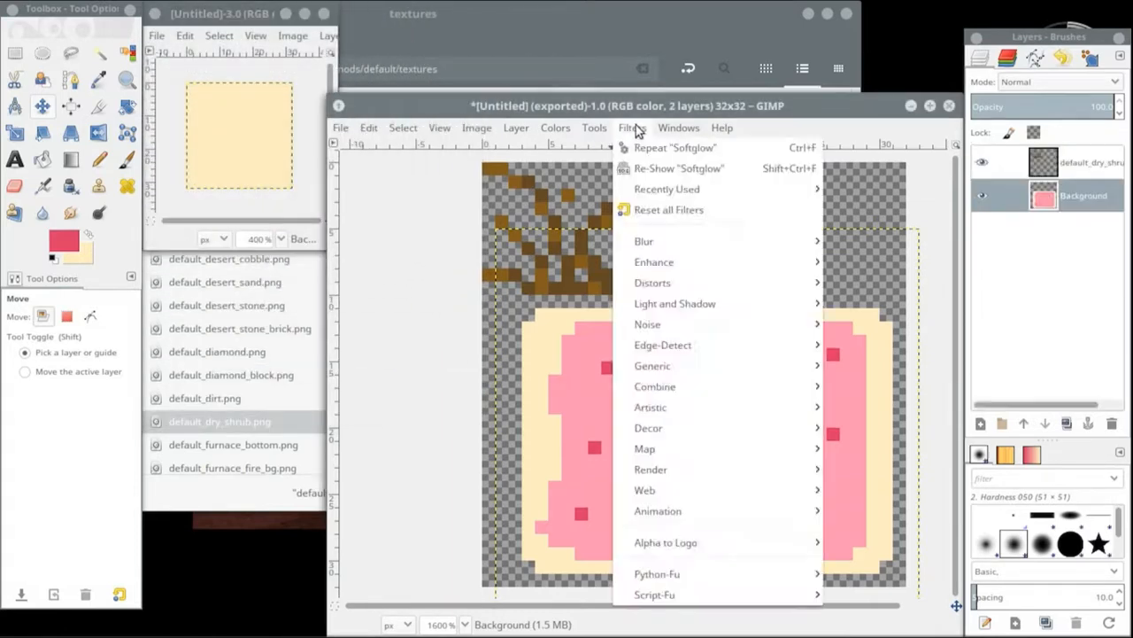
mouse_move(689, 131)
click(691, 217)
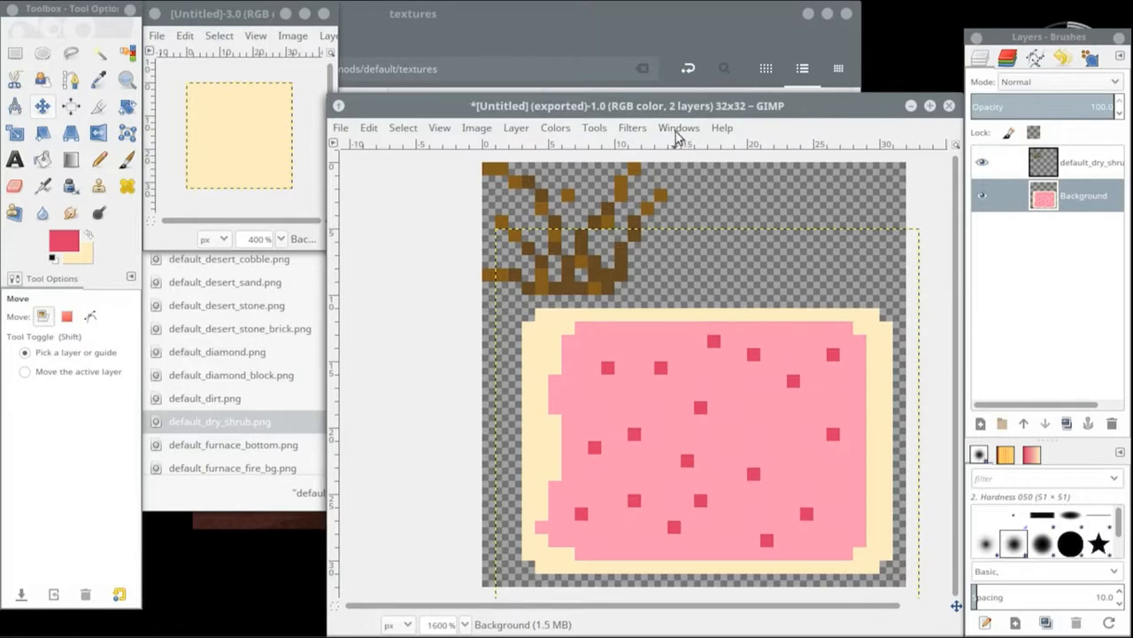
click(682, 131)
click(693, 234)
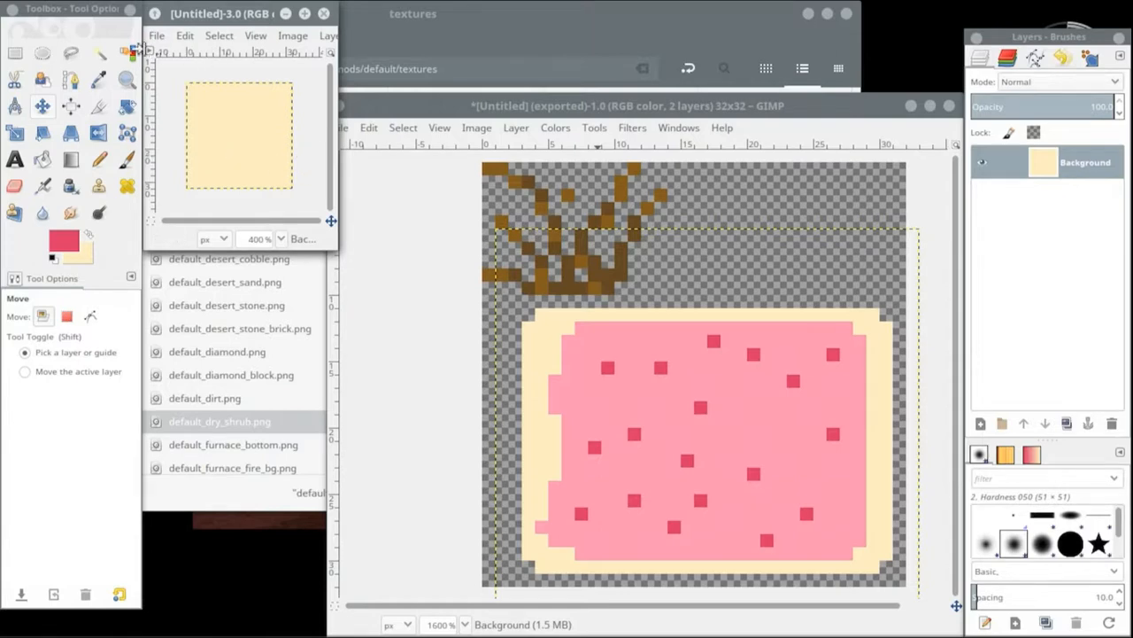
Turn on single-window mode to combine both images and the docks in one window
click(679, 127)
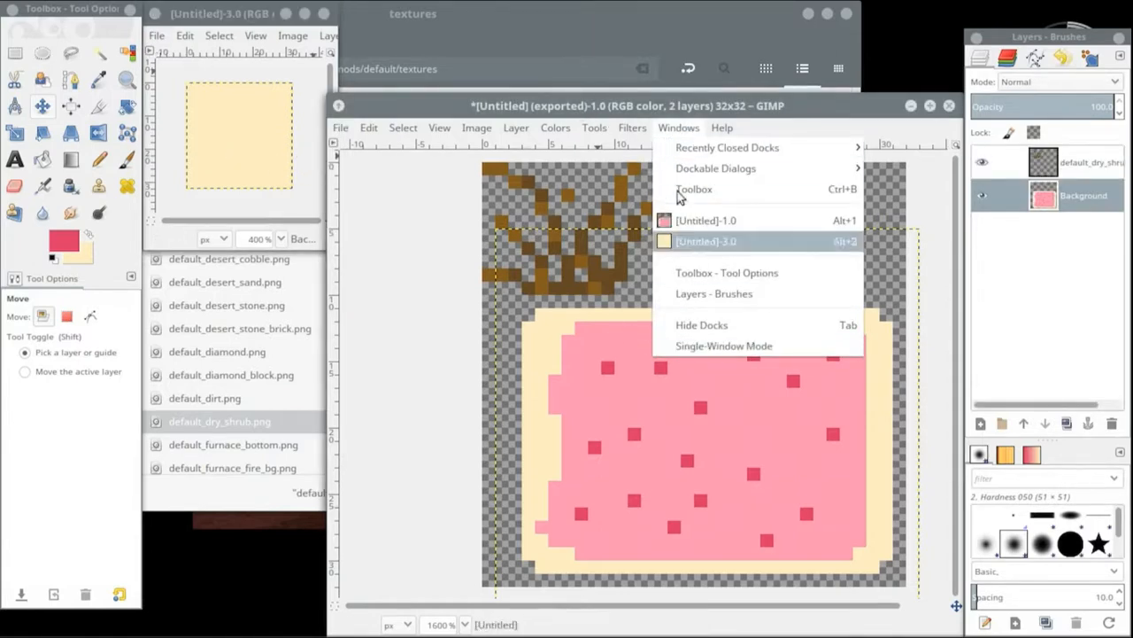
click(691, 345)
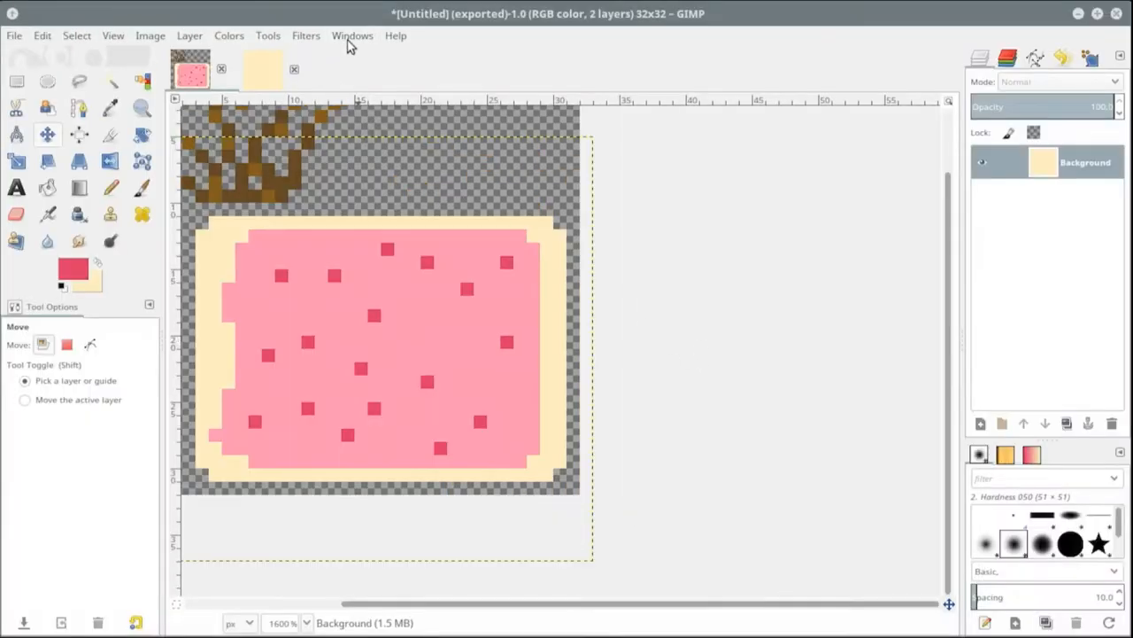
Switch single-window mode off and back on to compare the two layouts
click(350, 40)
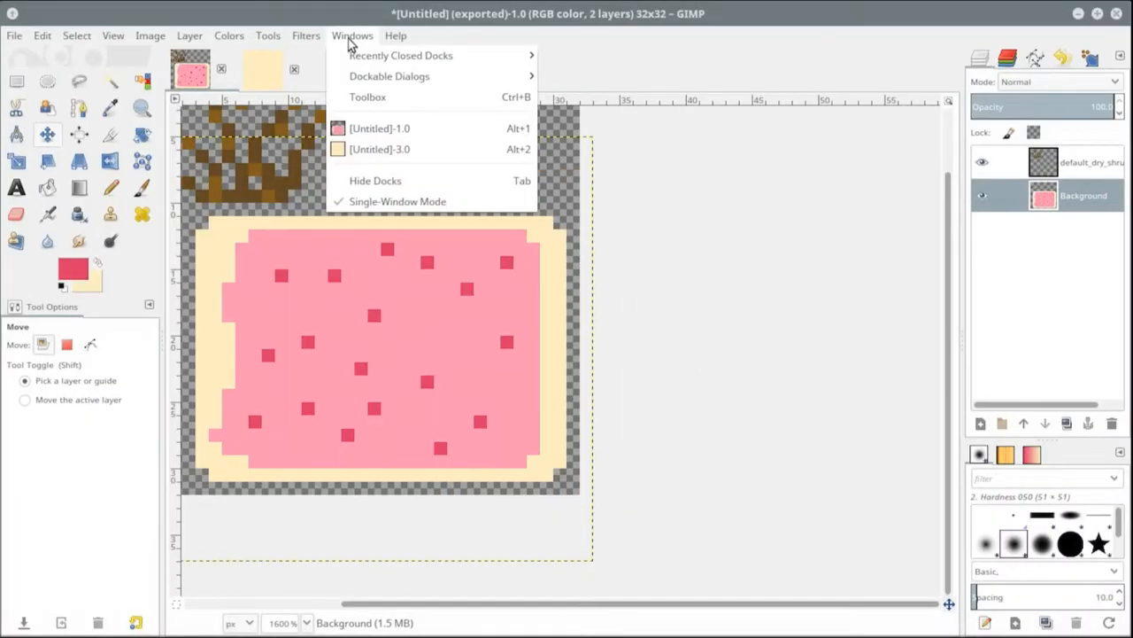
click(374, 202)
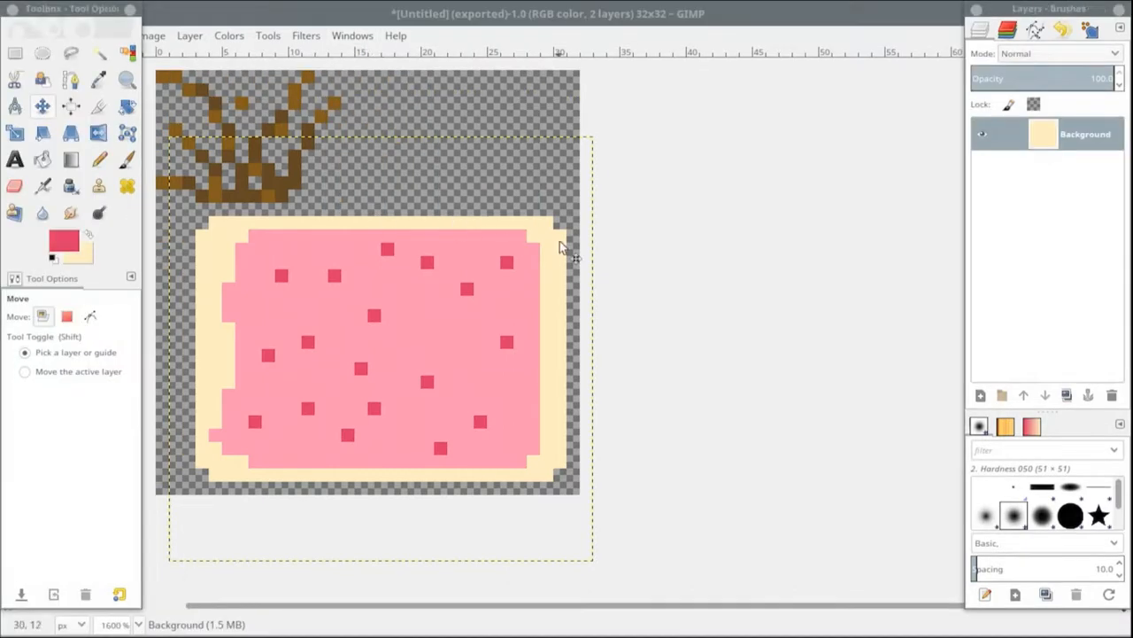
click(354, 37)
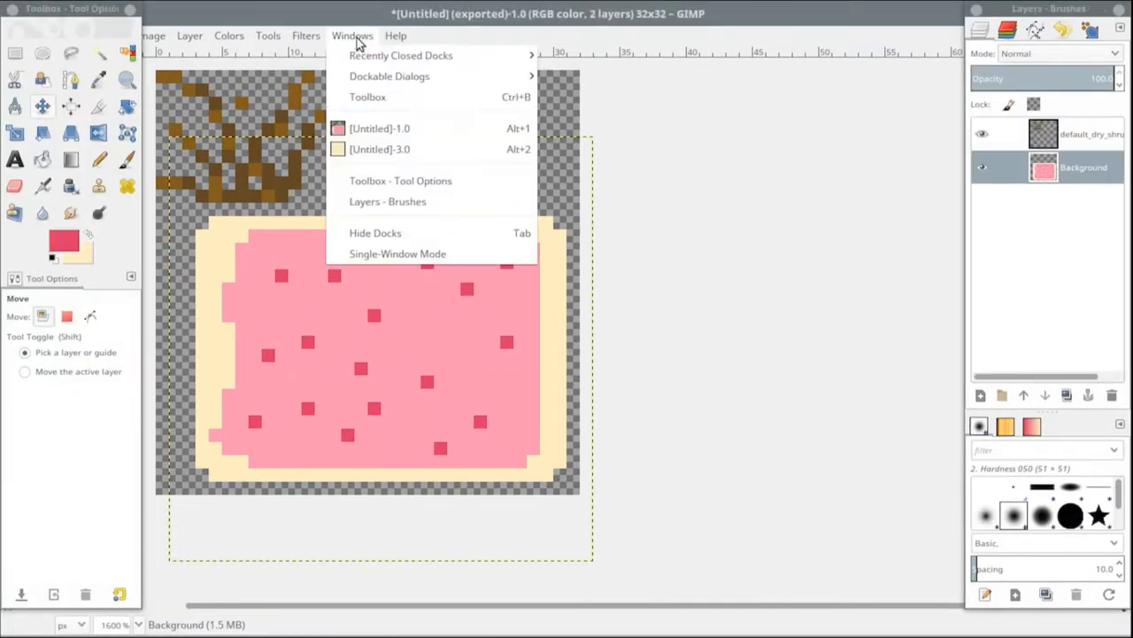
click(404, 253)
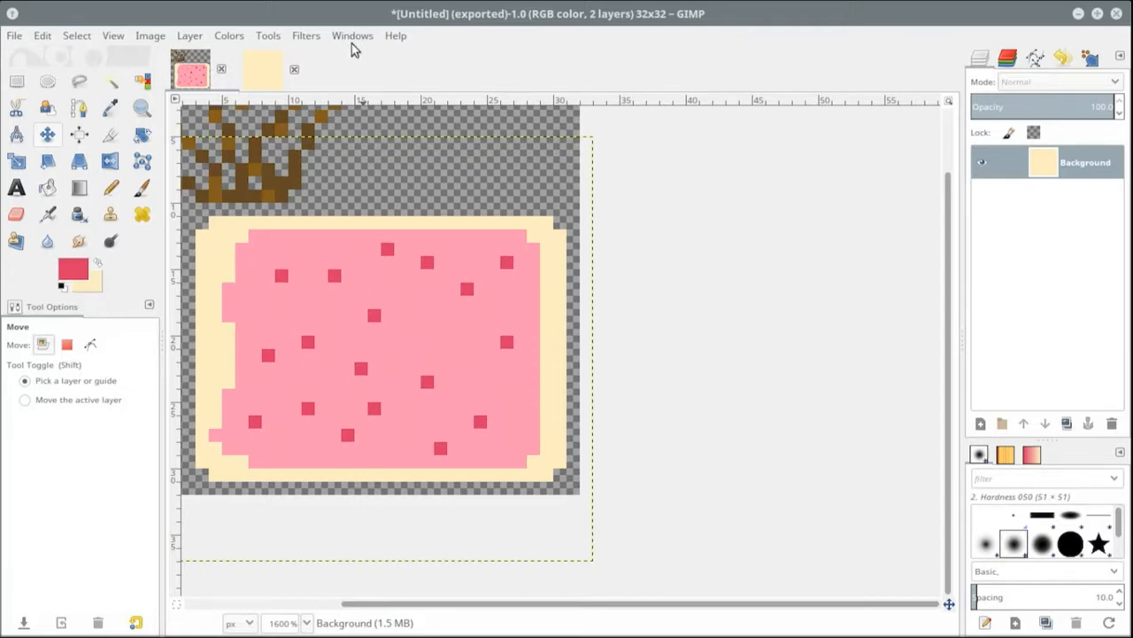
Move the pastry layer up about 5 px and 1 px to the left so that it lines up with the canvas
drag(388, 200, 694, 263)
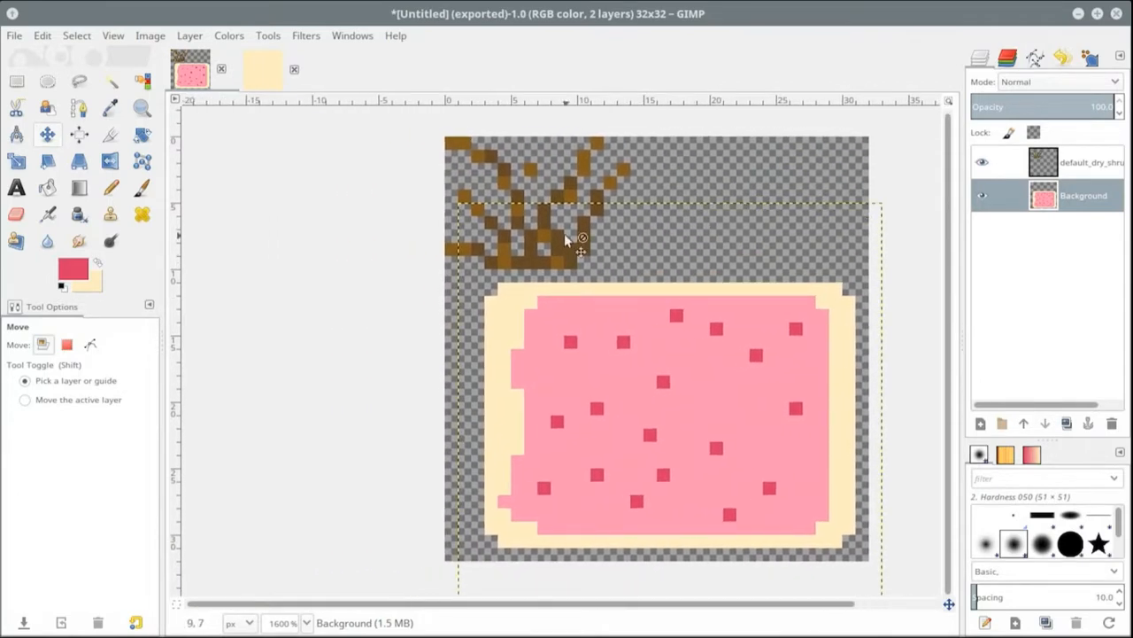
drag(670, 352, 665, 293)
Move the default_dry_shrub layer onto the lower middle of the pastry and delete that layer
click(1082, 162)
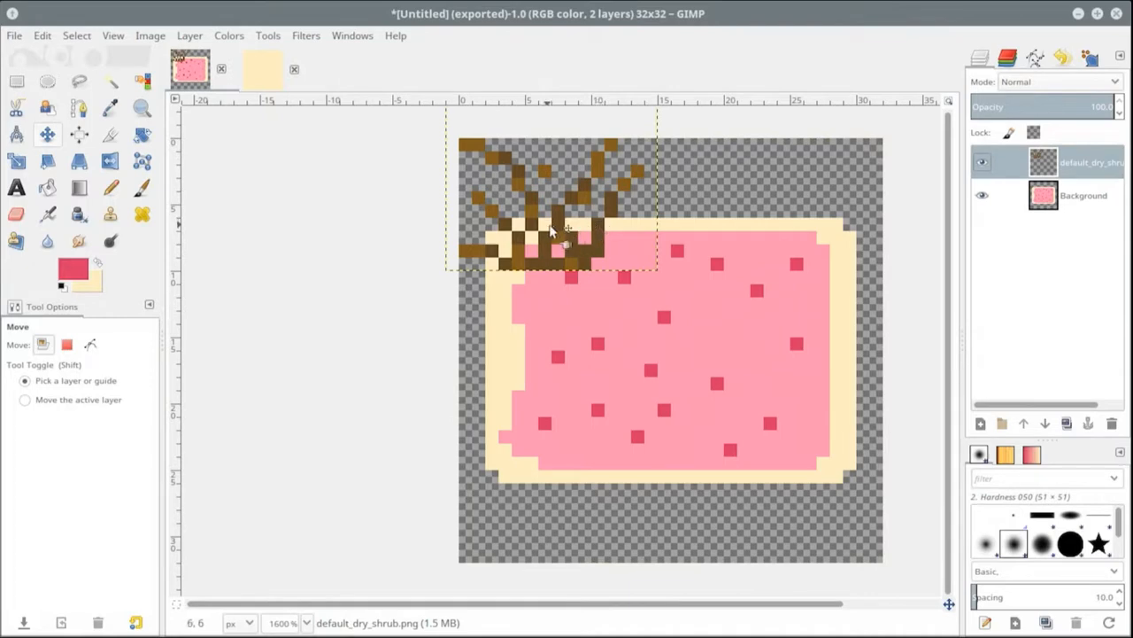
drag(551, 230, 679, 425)
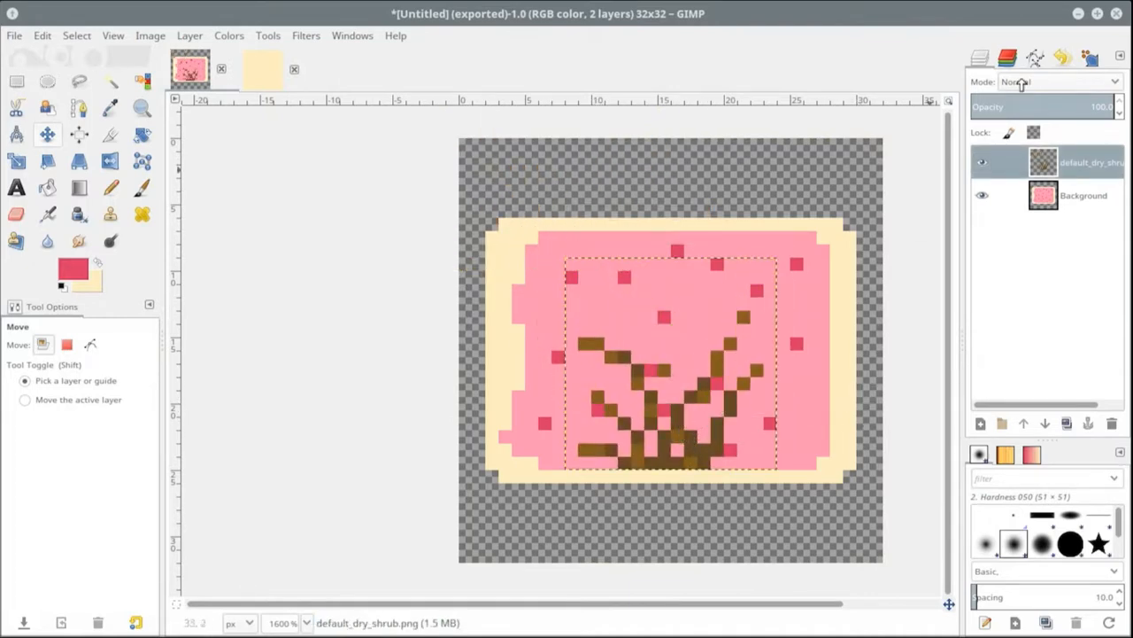
click(1112, 423)
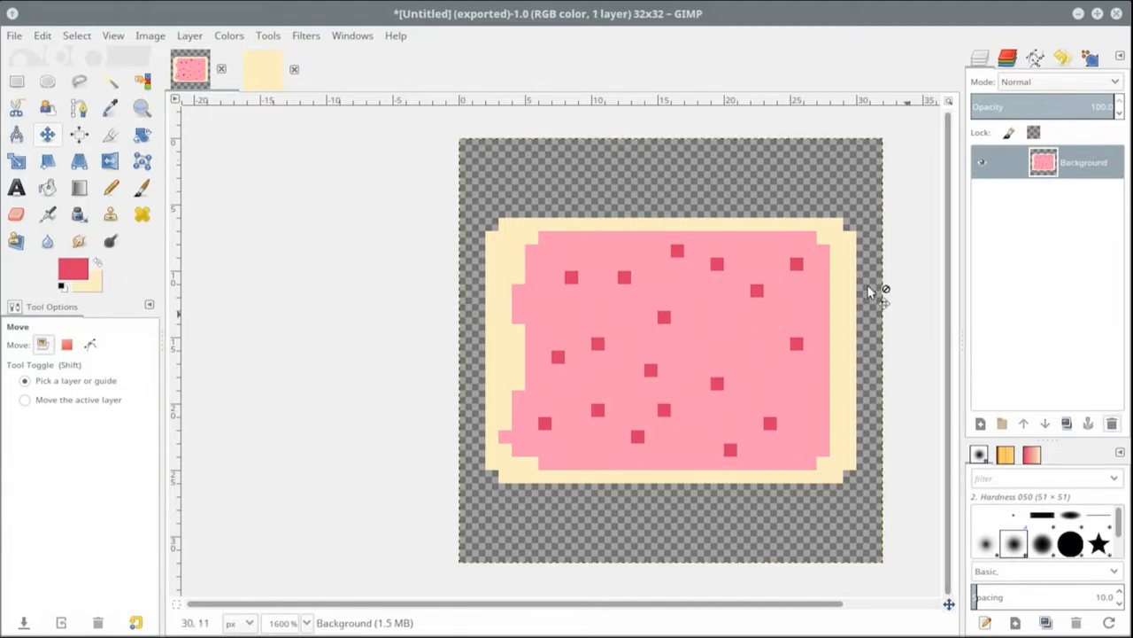